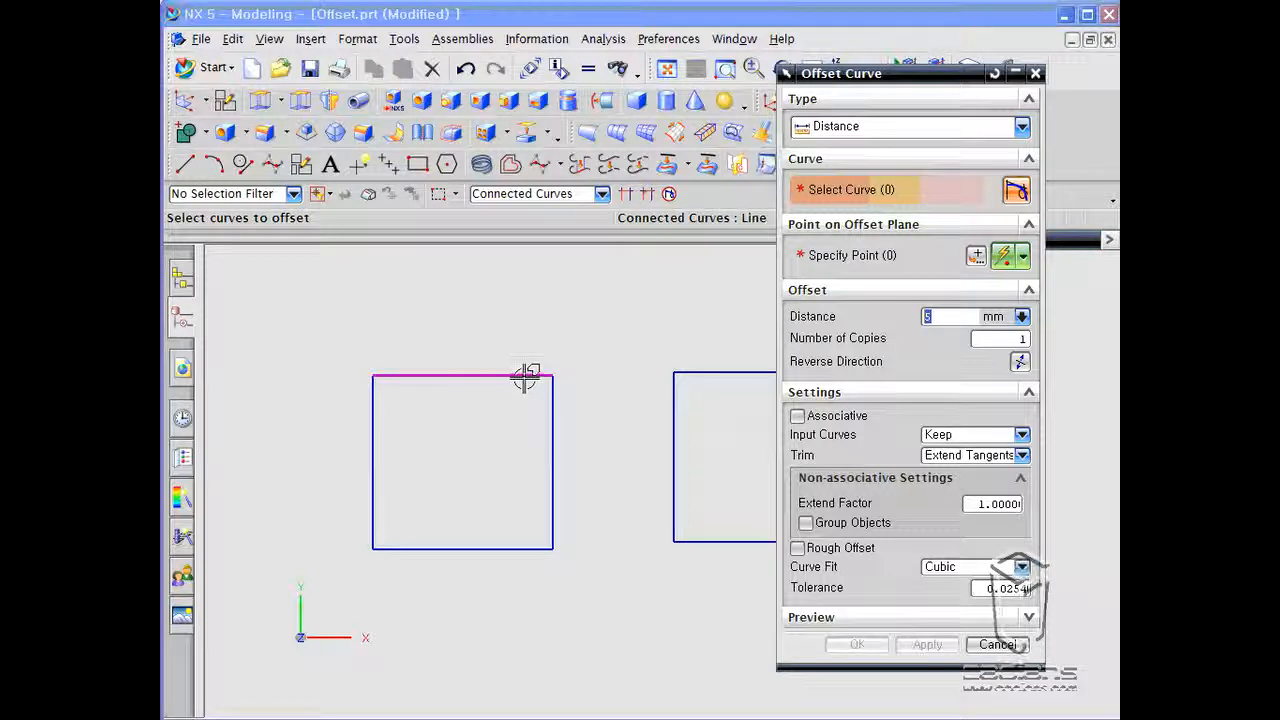
Offset all four connected curves of the left square outward twice, 5 mm each time, without associativity
click(525, 376)
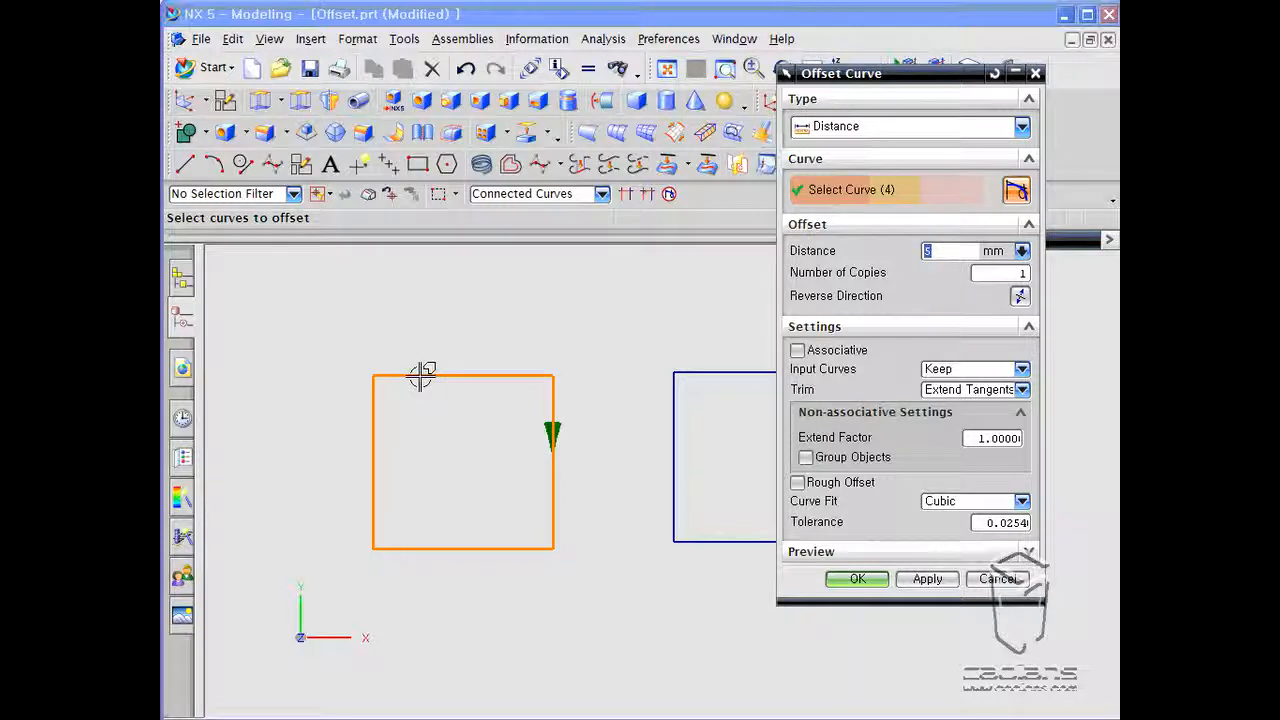
right_click(422, 375)
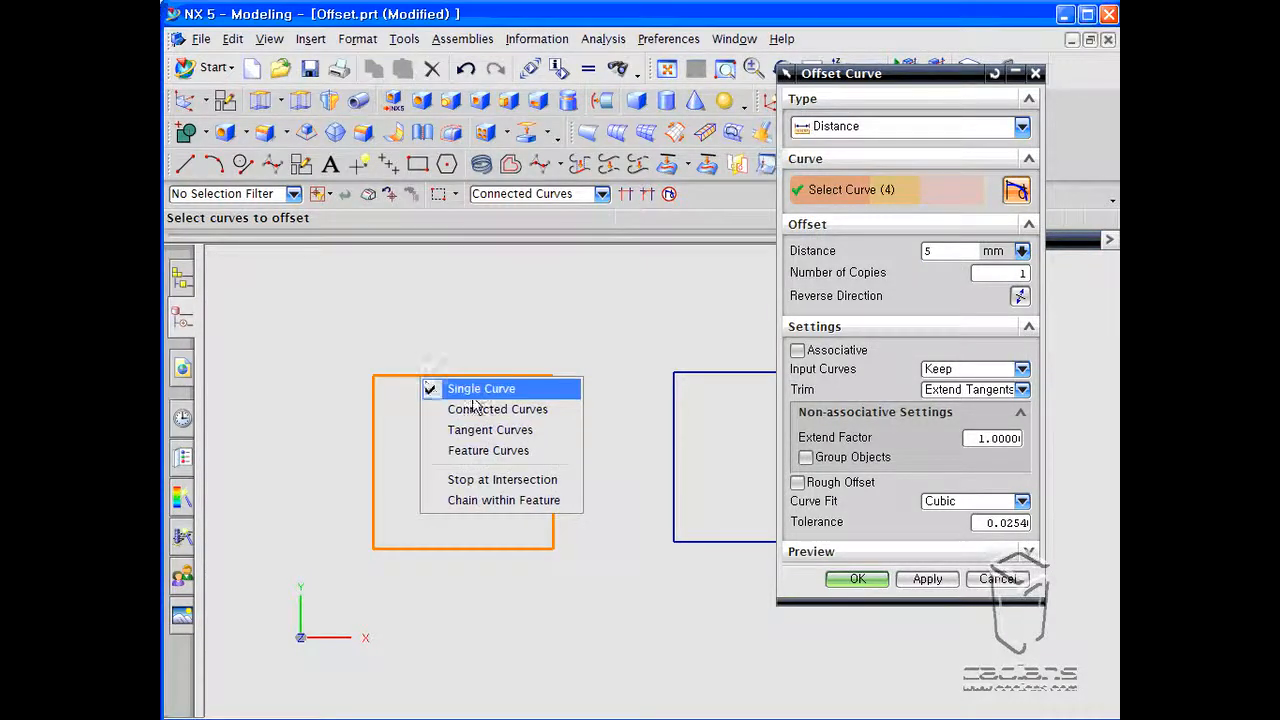
click(470, 386)
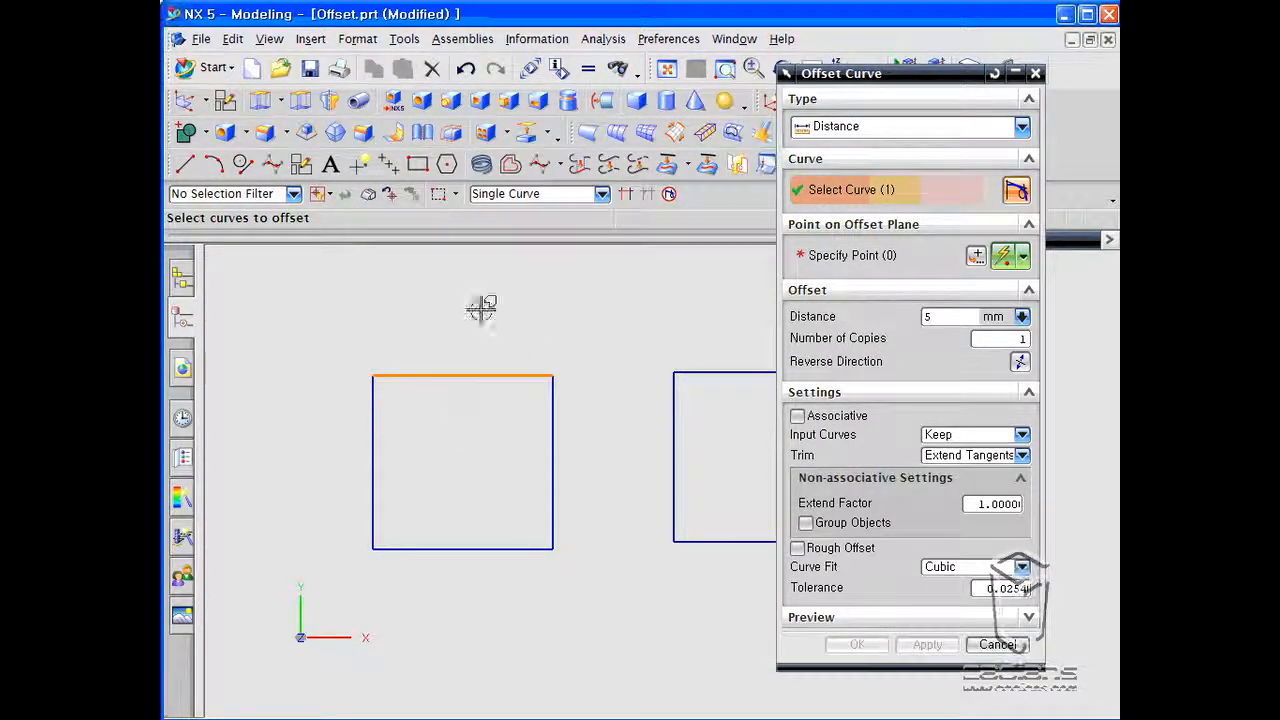
right_click(438, 377)
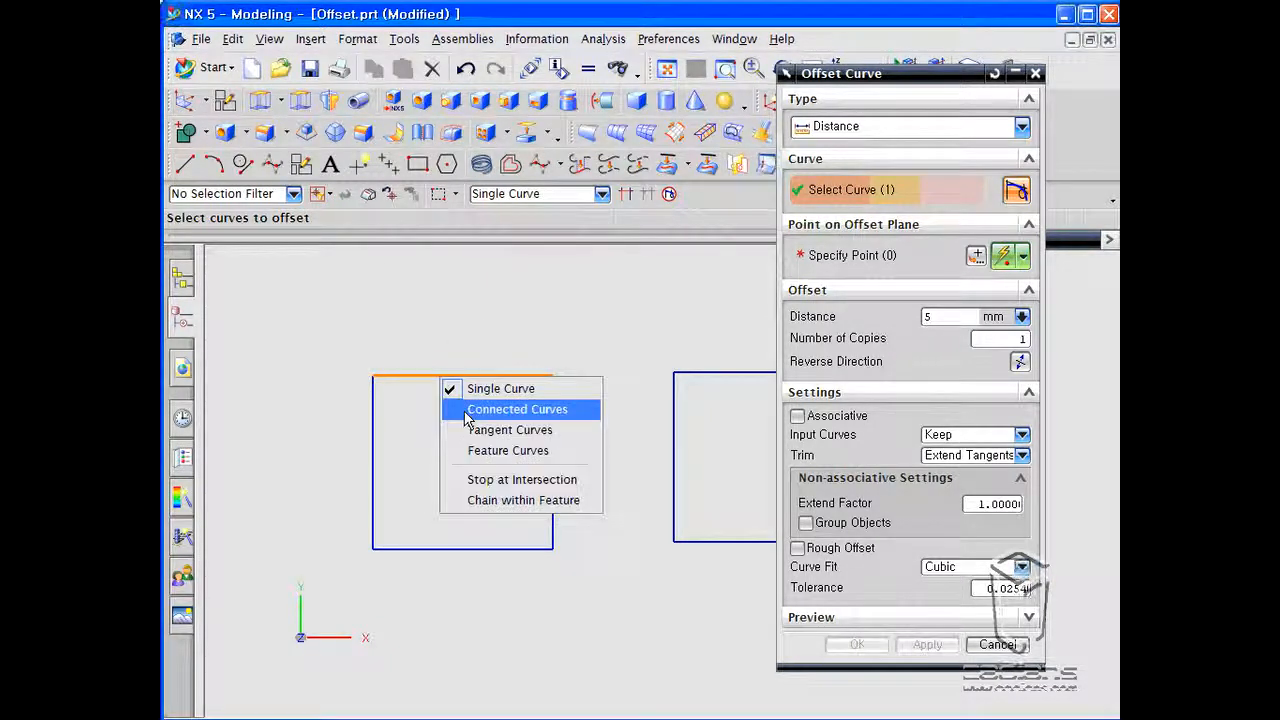
click(443, 385)
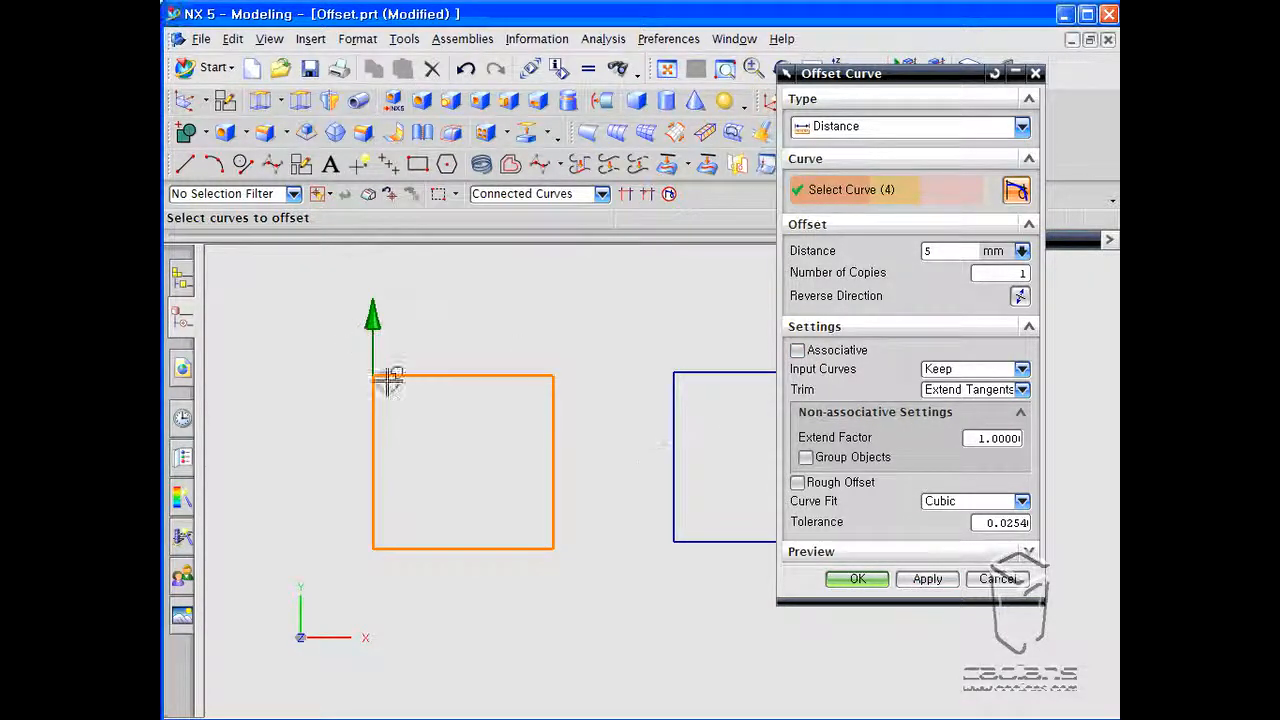
click(924, 579)
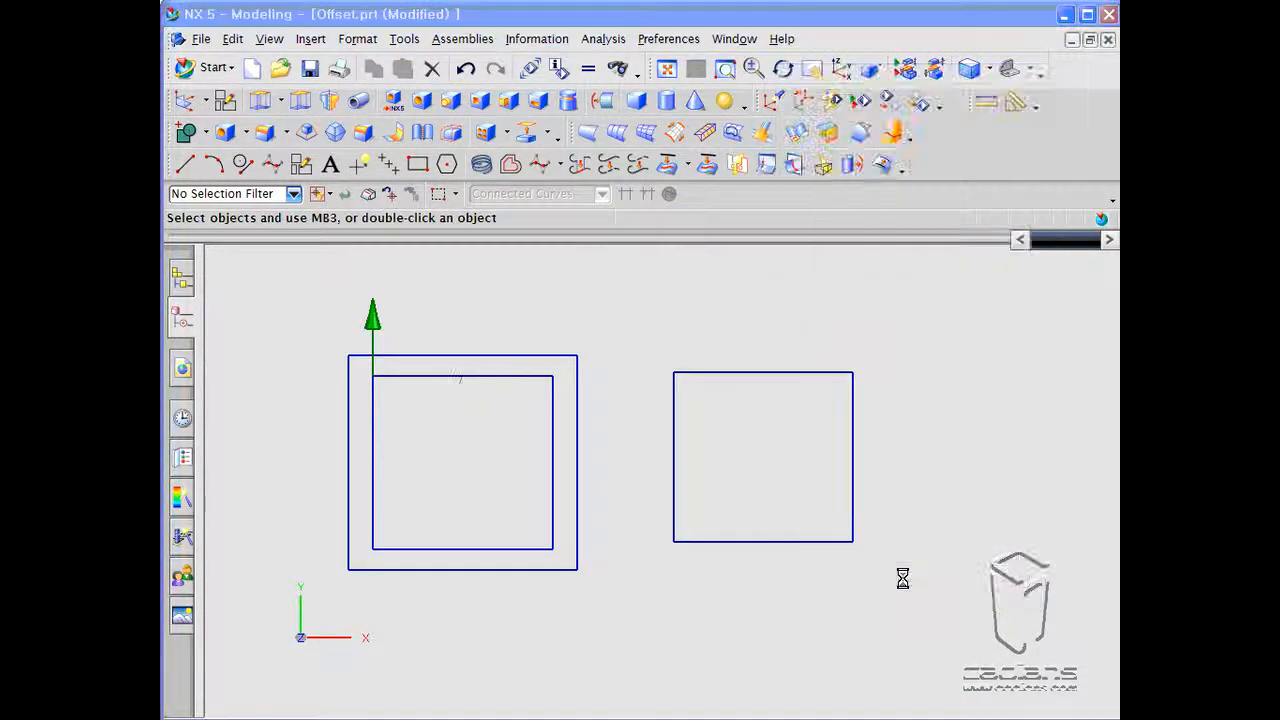
click(906, 578)
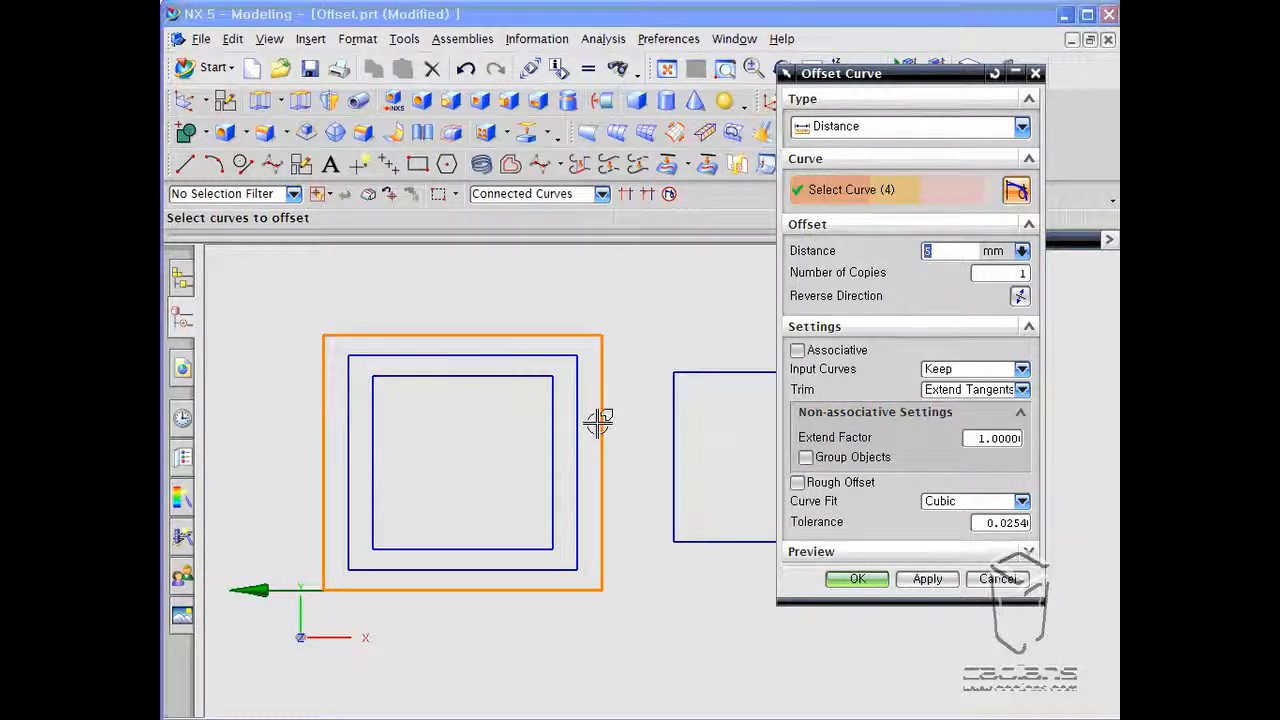
click(996, 579)
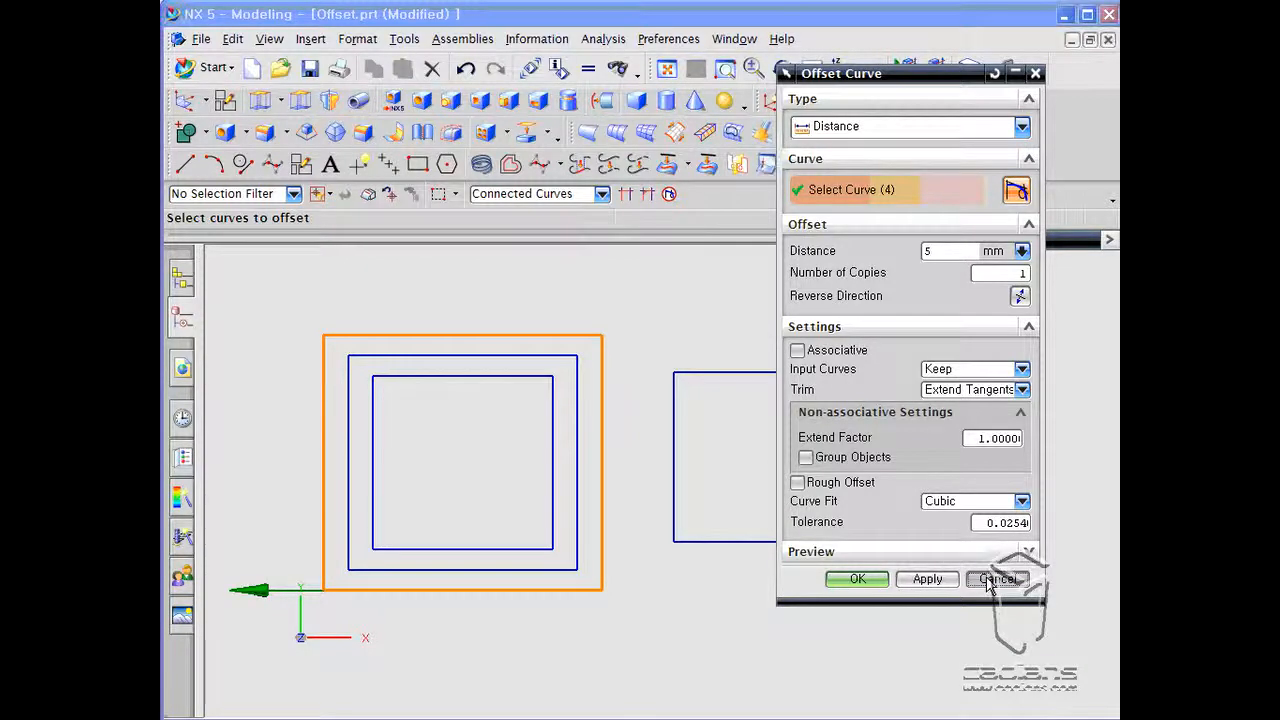
Offset the right square's connected curves outward twice by 5 mm each, with Associative enabled
click(481, 164)
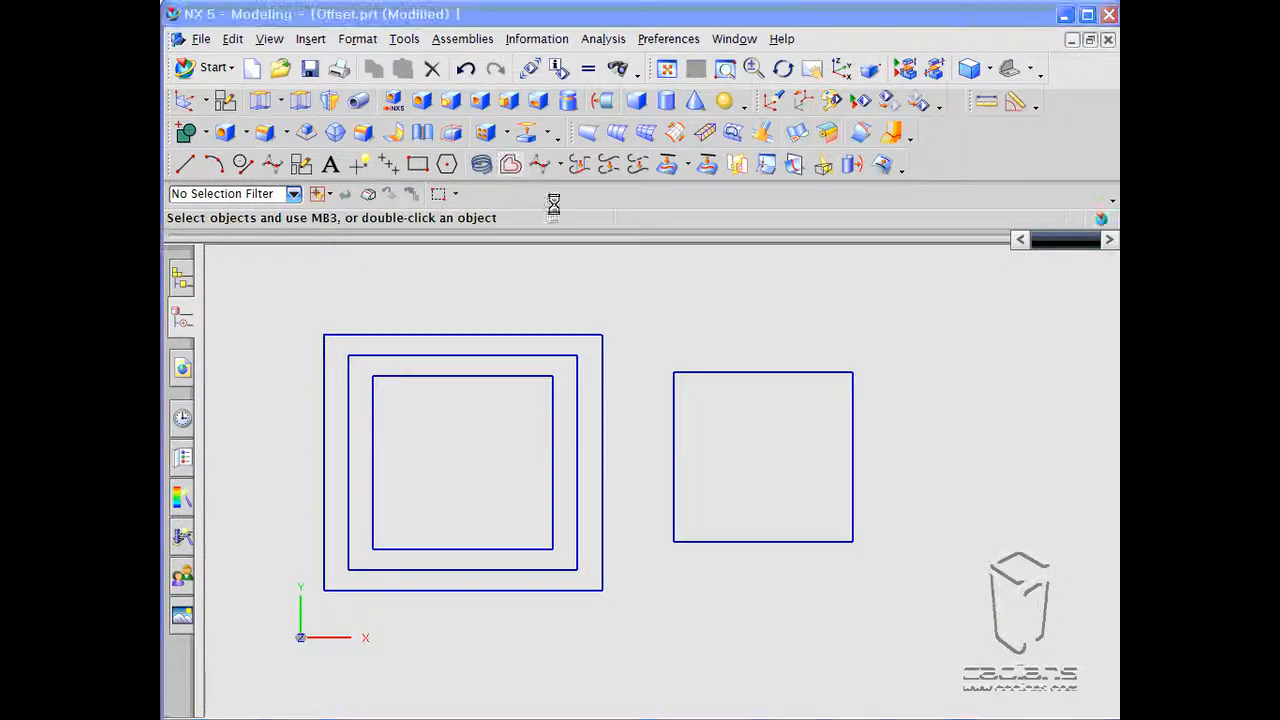
drag(866, 83, 400, 80)
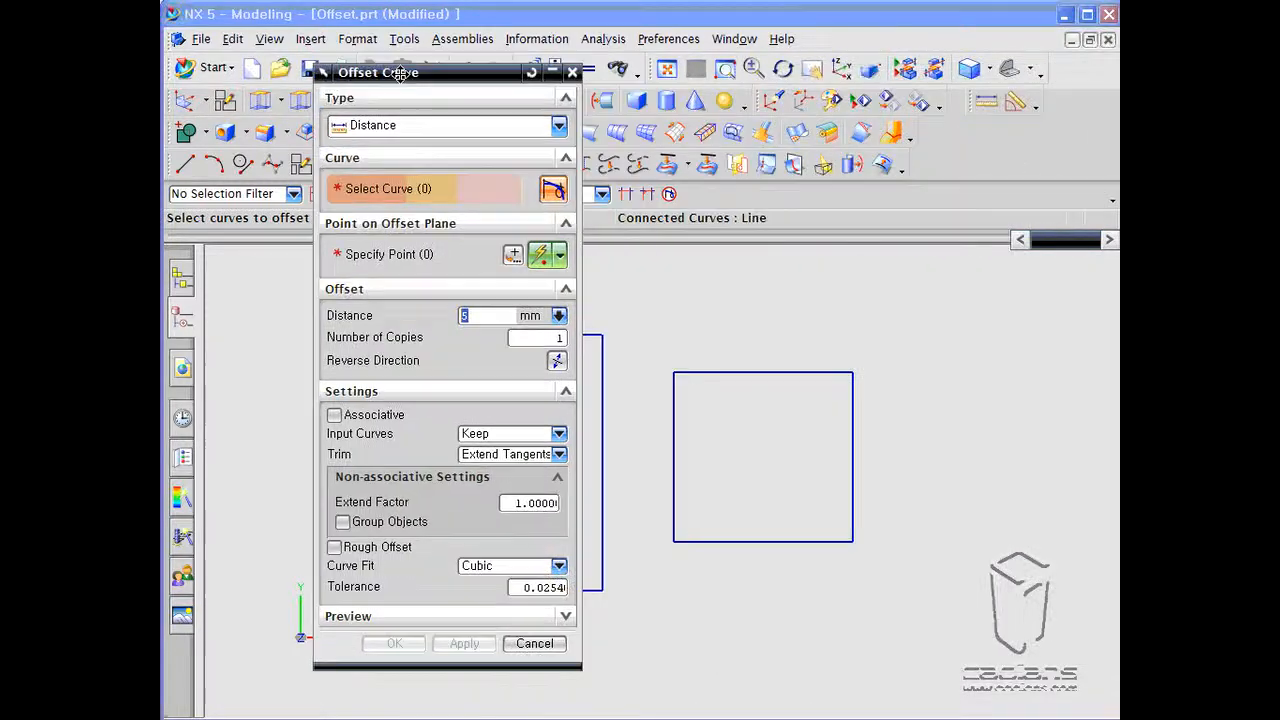
click(813, 372)
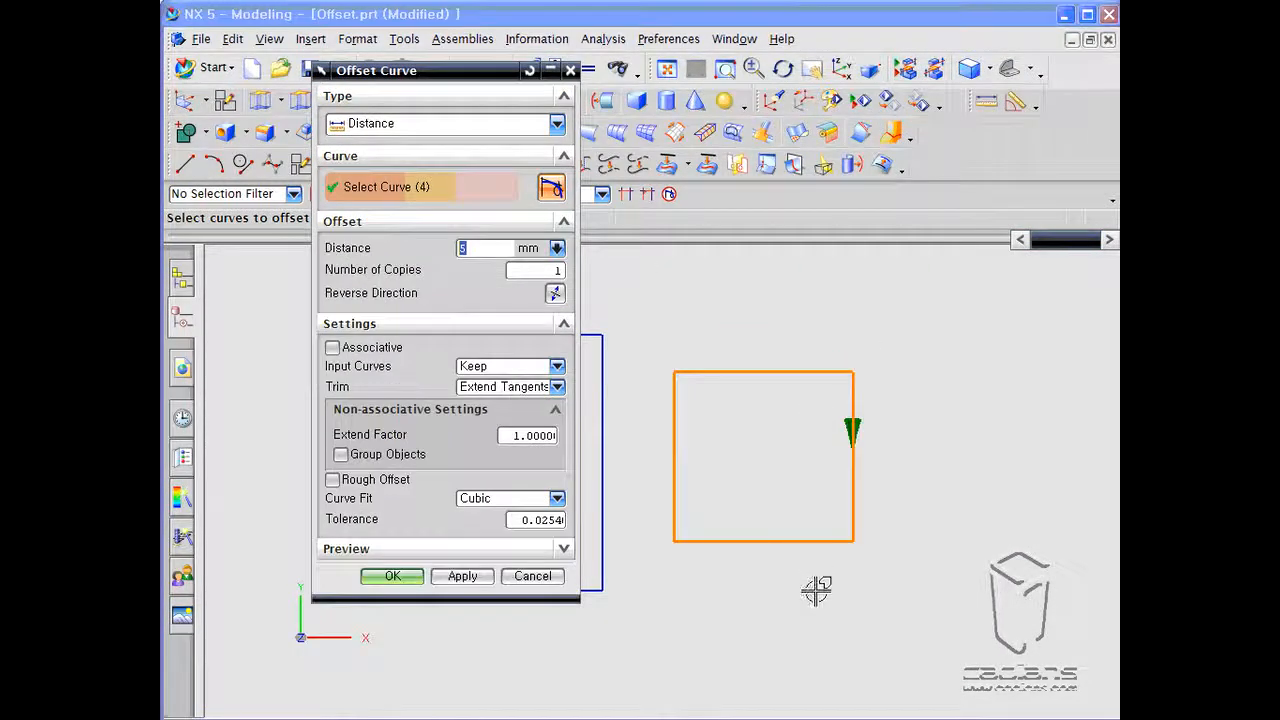
click(556, 297)
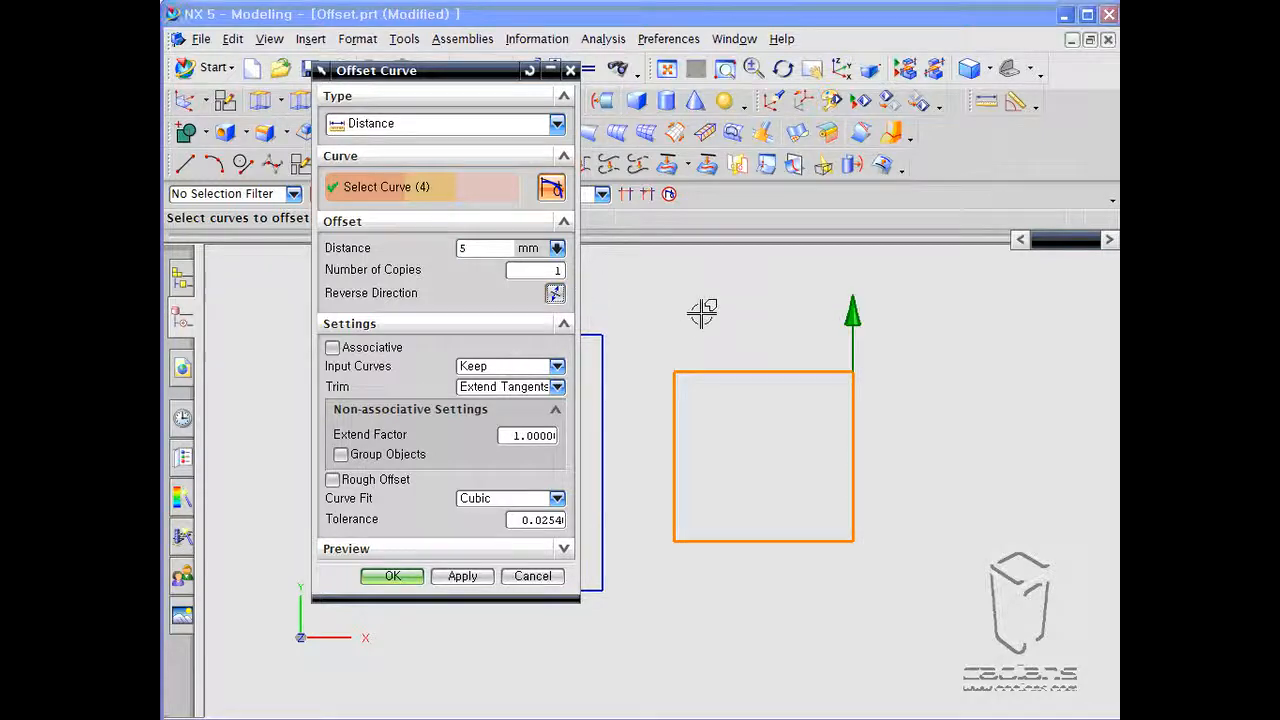
double_click(855, 316)
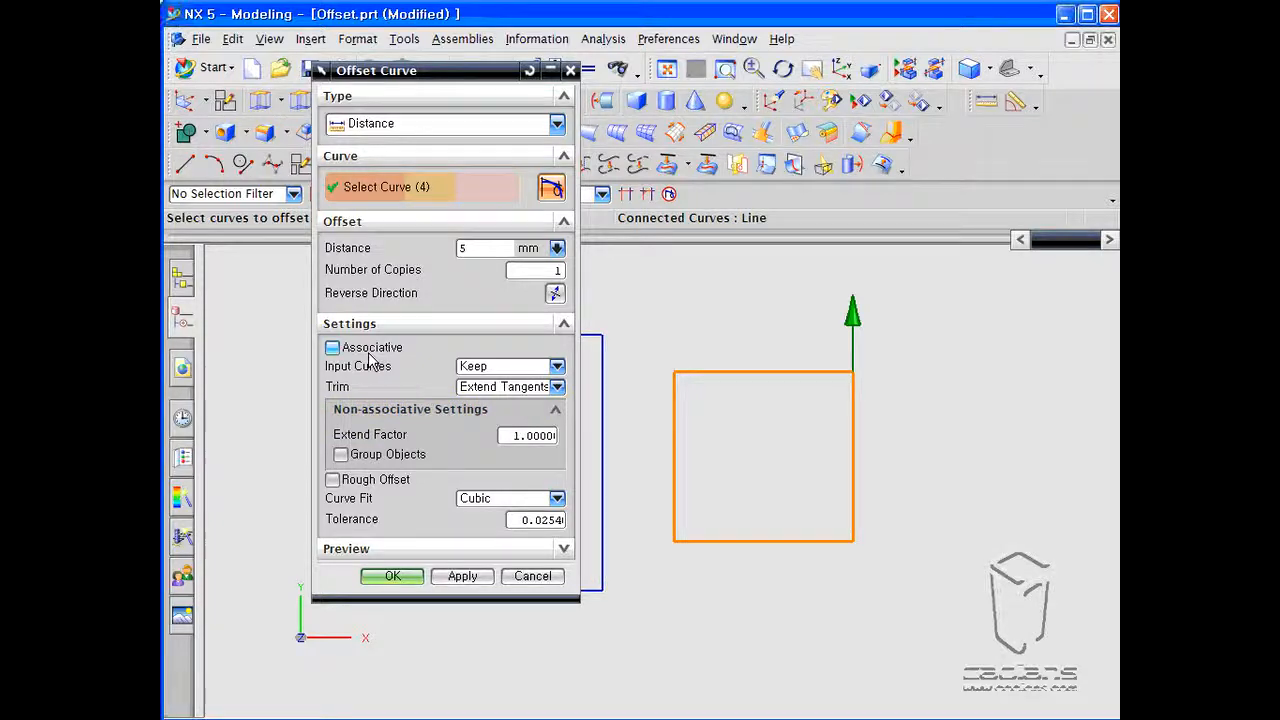
click(333, 347)
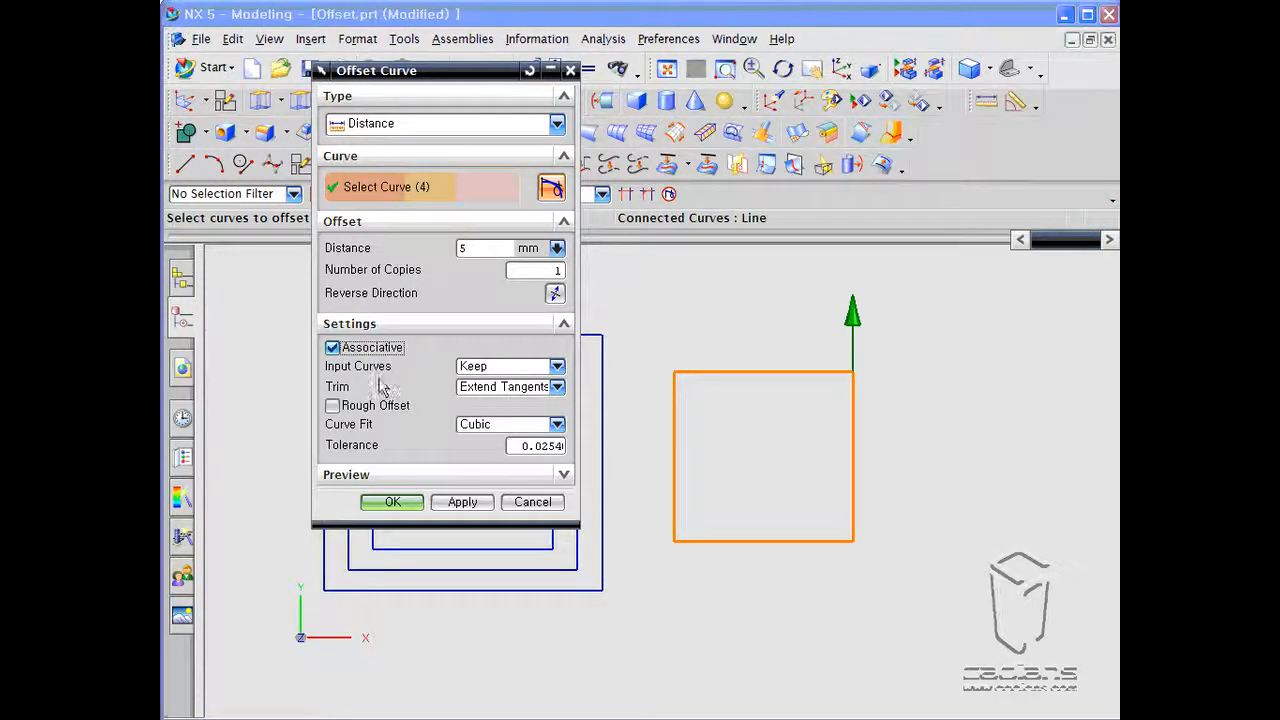
click(462, 502)
click(458, 501)
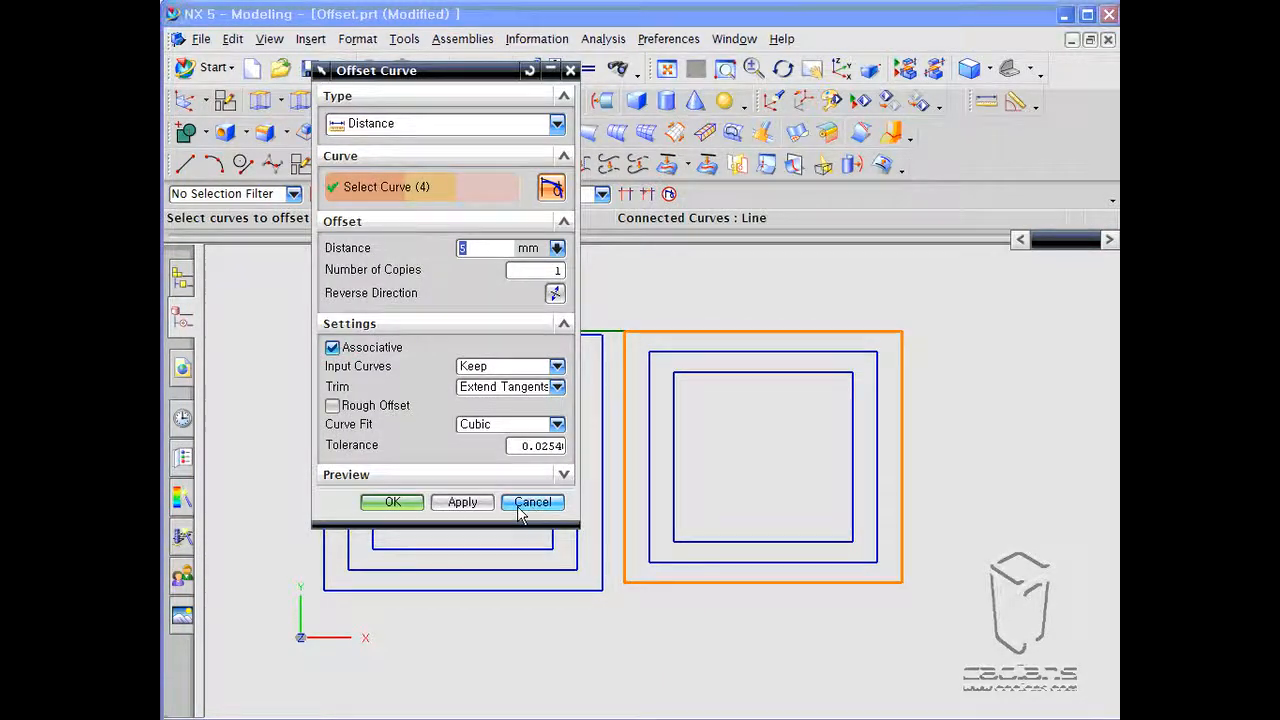
click(532, 502)
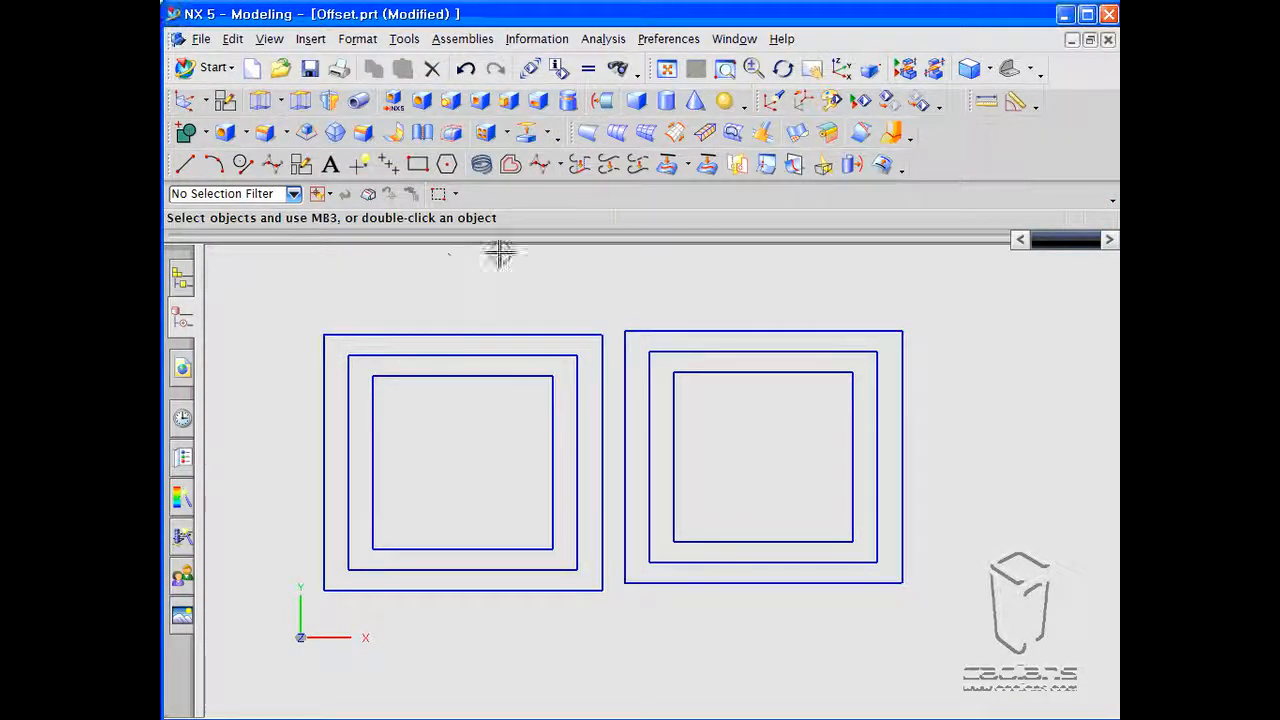
Add a simple curve chamfer with a 20 mm offset to the upper-right corner of the left group's innermost square
click(310, 38)
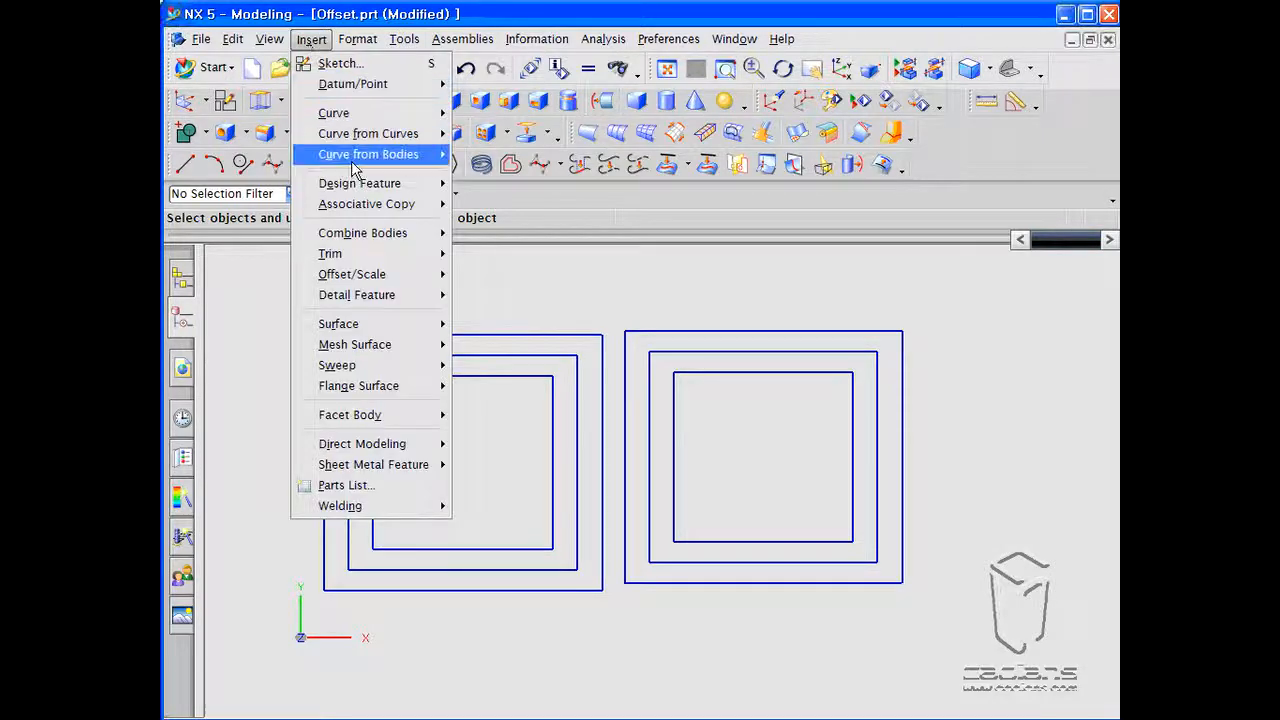
mouse_move(345, 116)
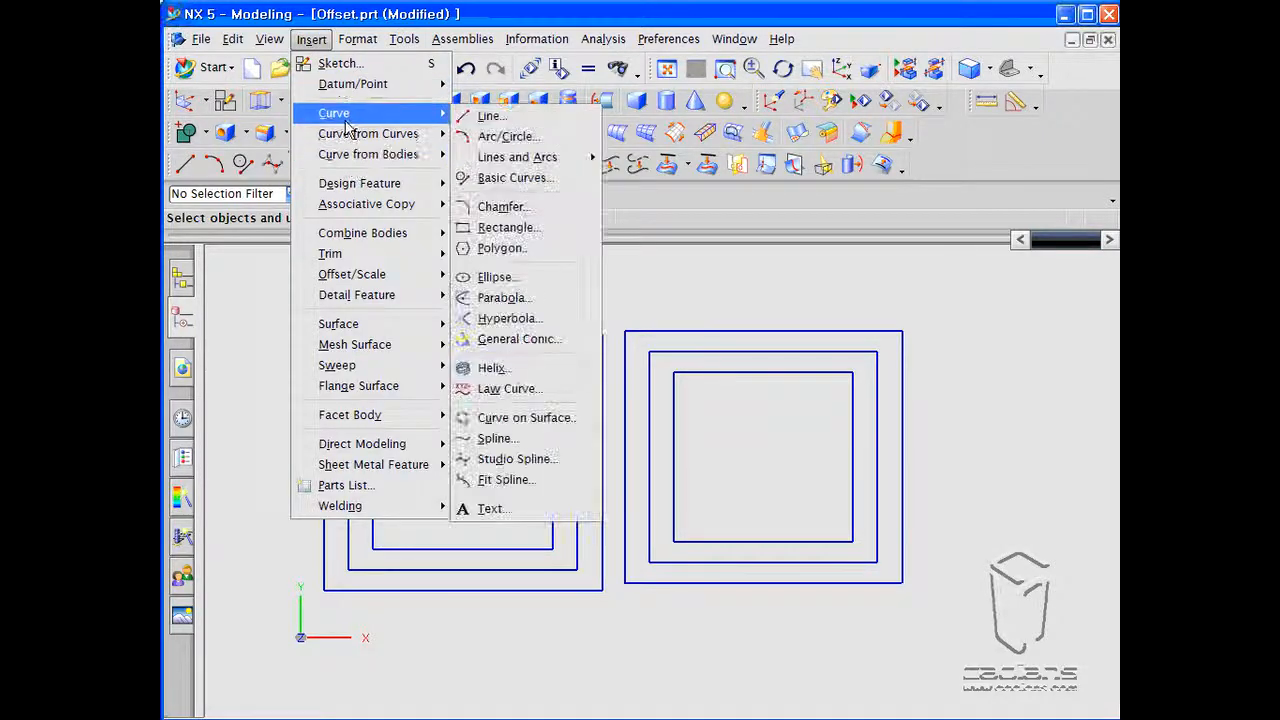
click(498, 212)
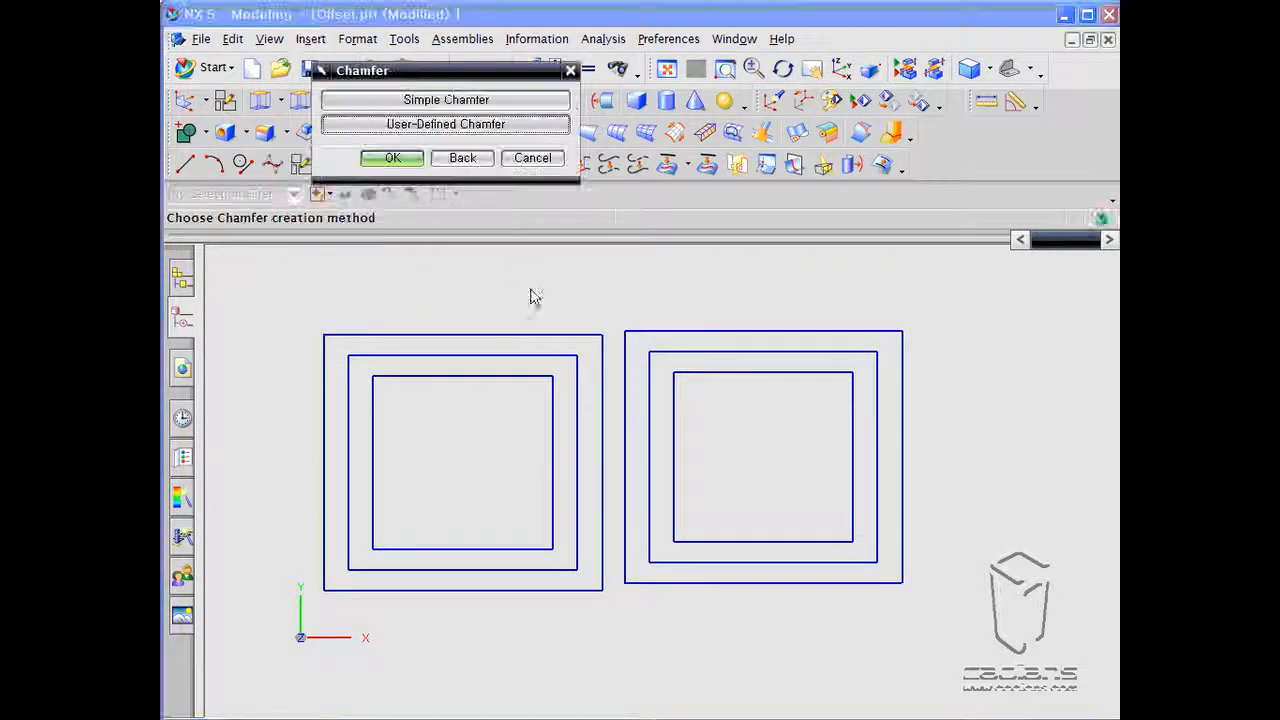
click(447, 100)
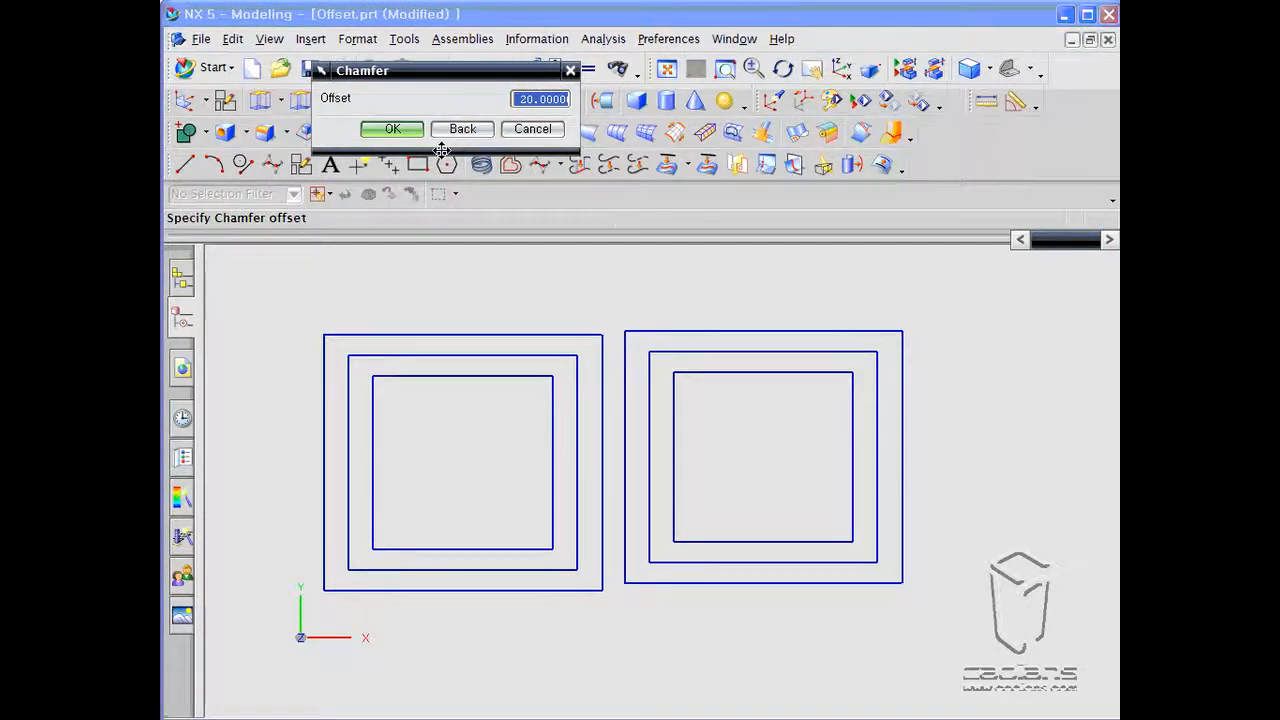
click(392, 128)
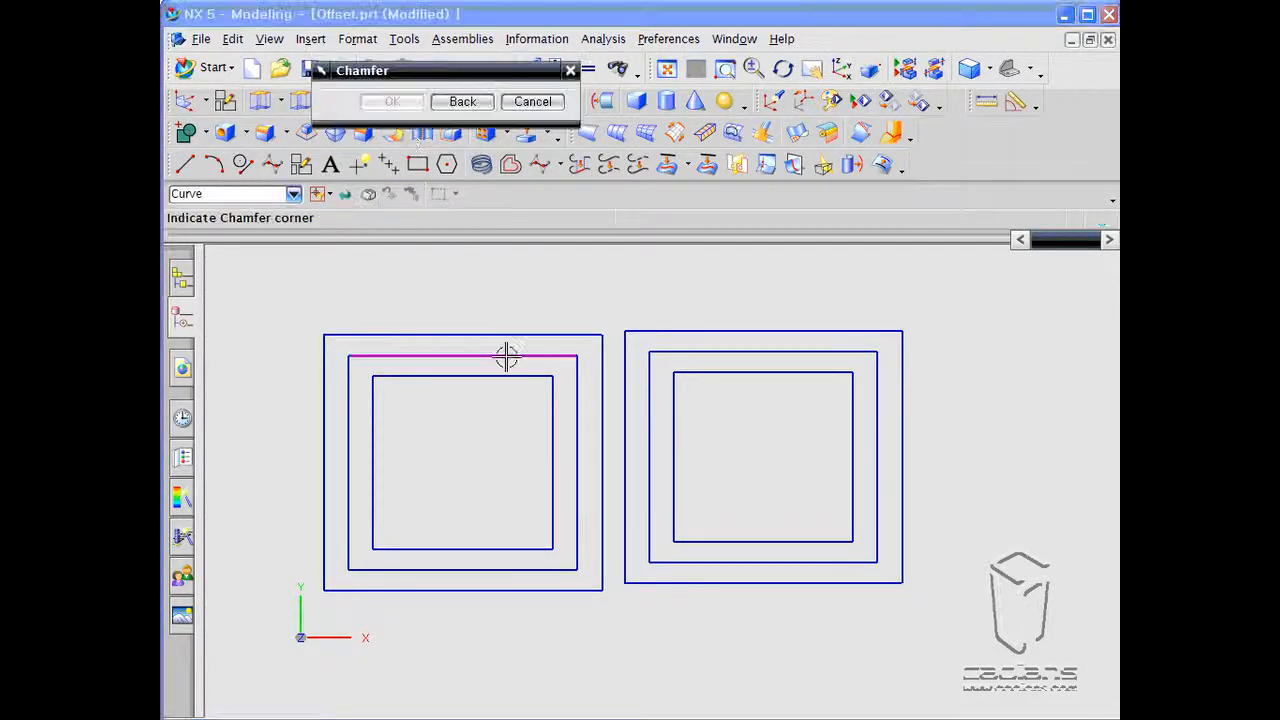
click(548, 382)
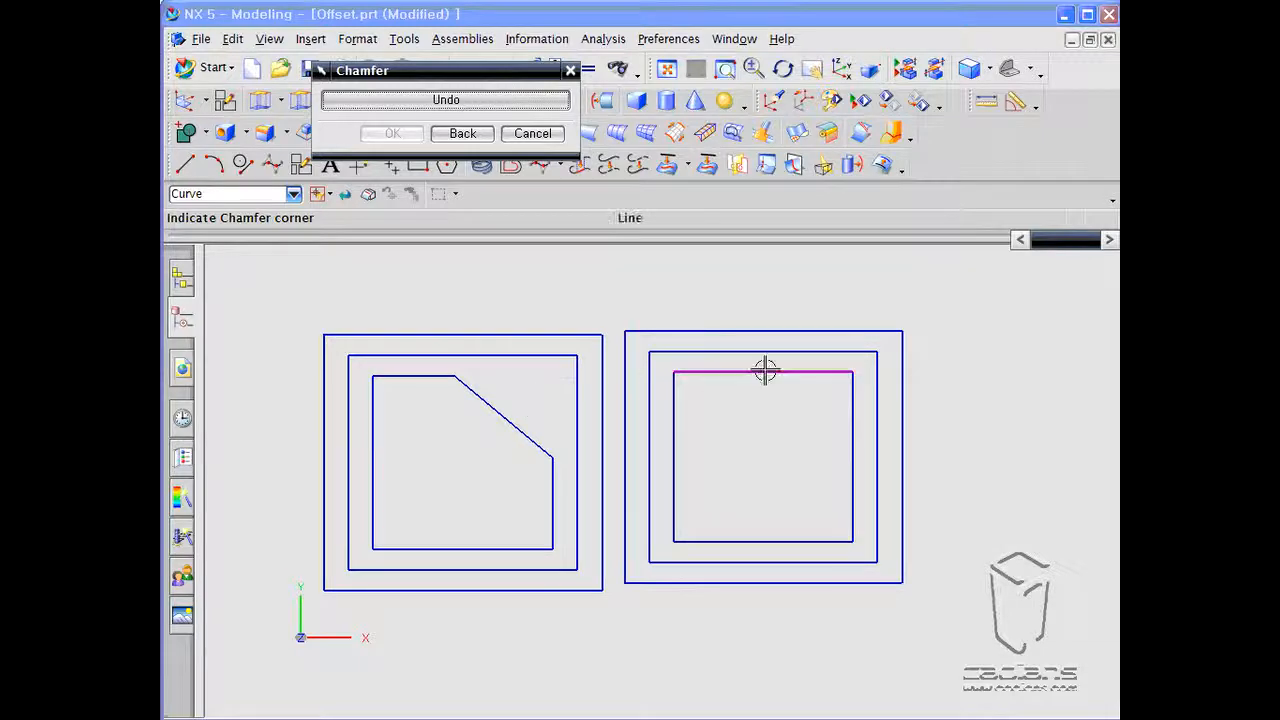
Chamfer the upper-right corner of the right group's innermost square with the same offset, and finish chamfering
click(843, 376)
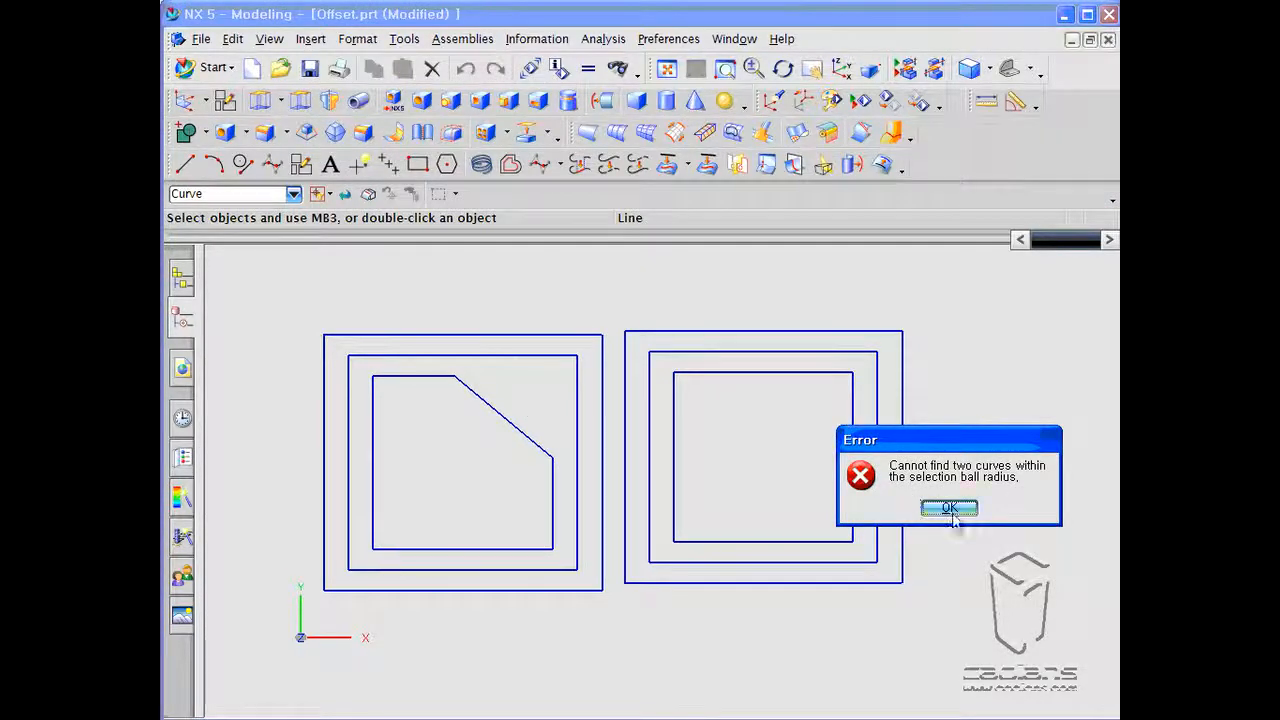
click(950, 510)
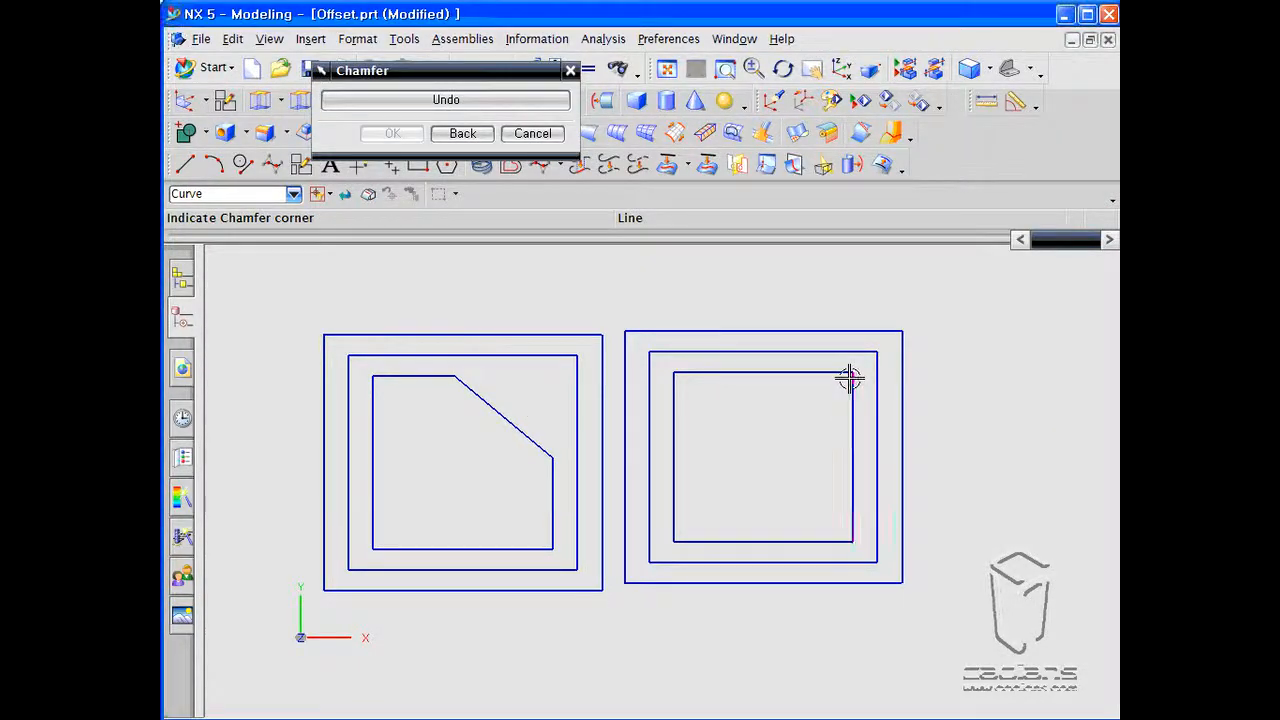
click(848, 377)
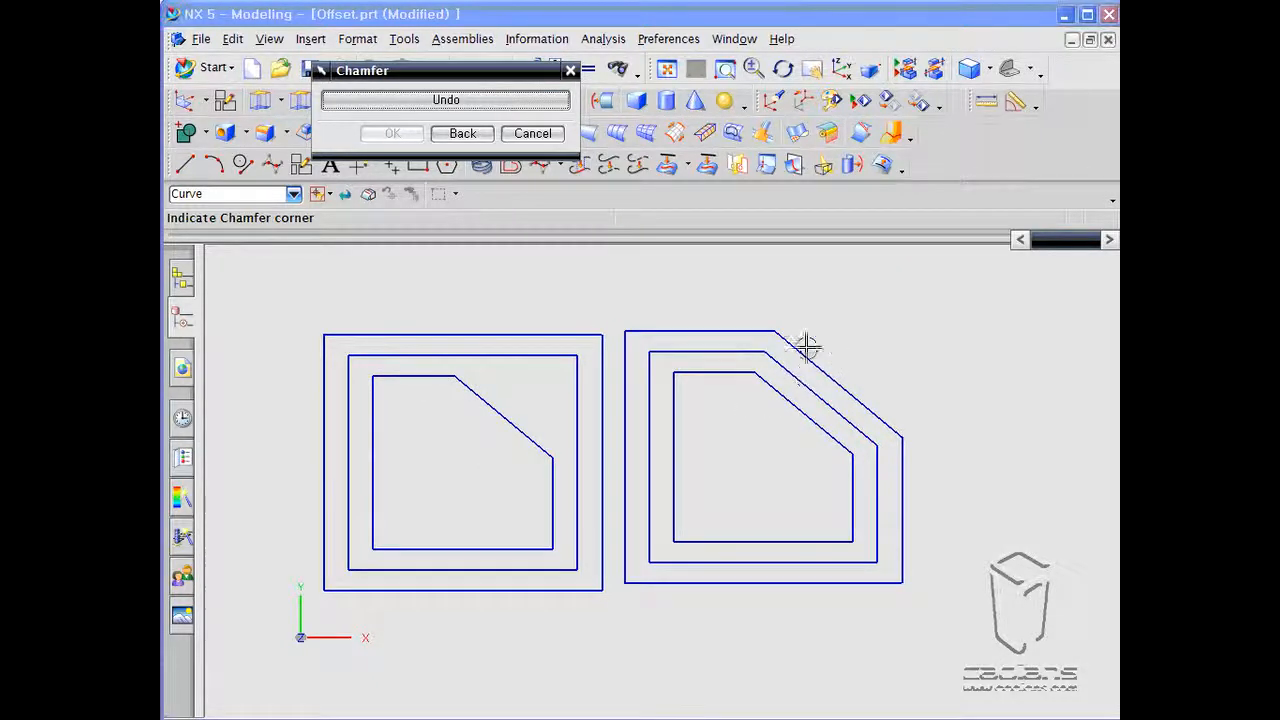
click(537, 135)
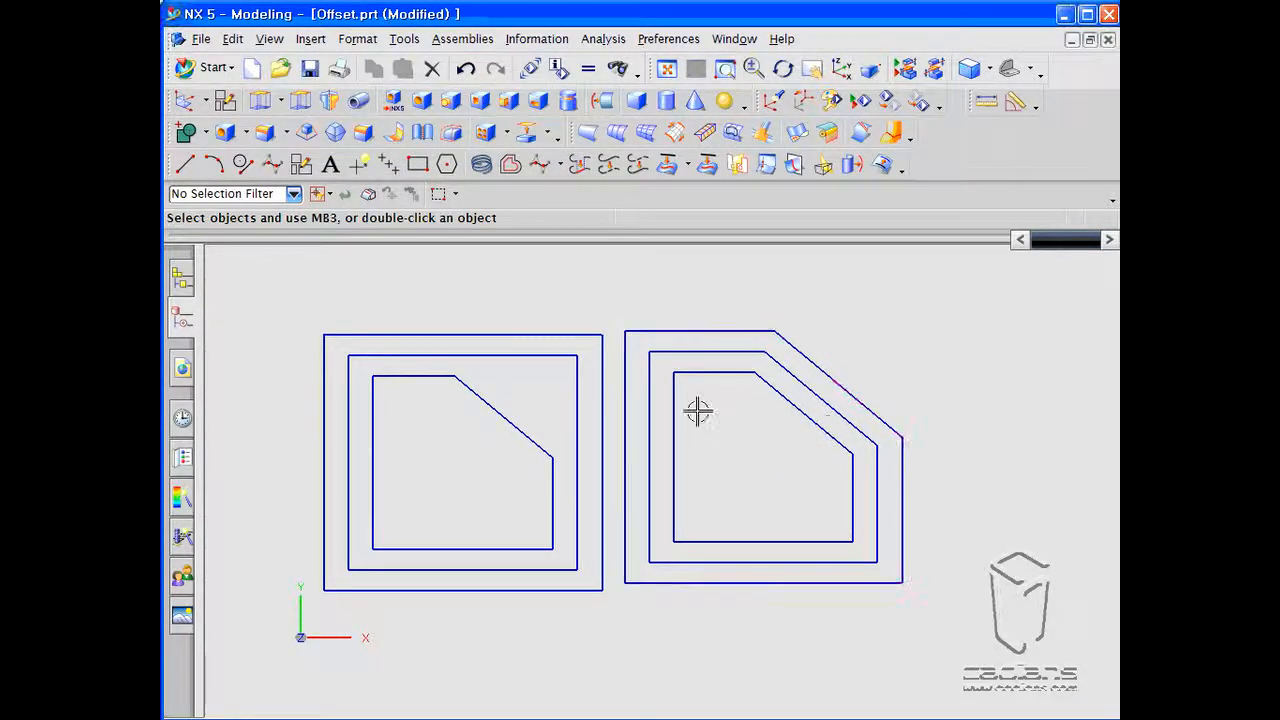
Draw two separate, roughly square rectangles side by side in the empty area right of the existing profiles
shift+middle_drag(869, 371, 476, 410)
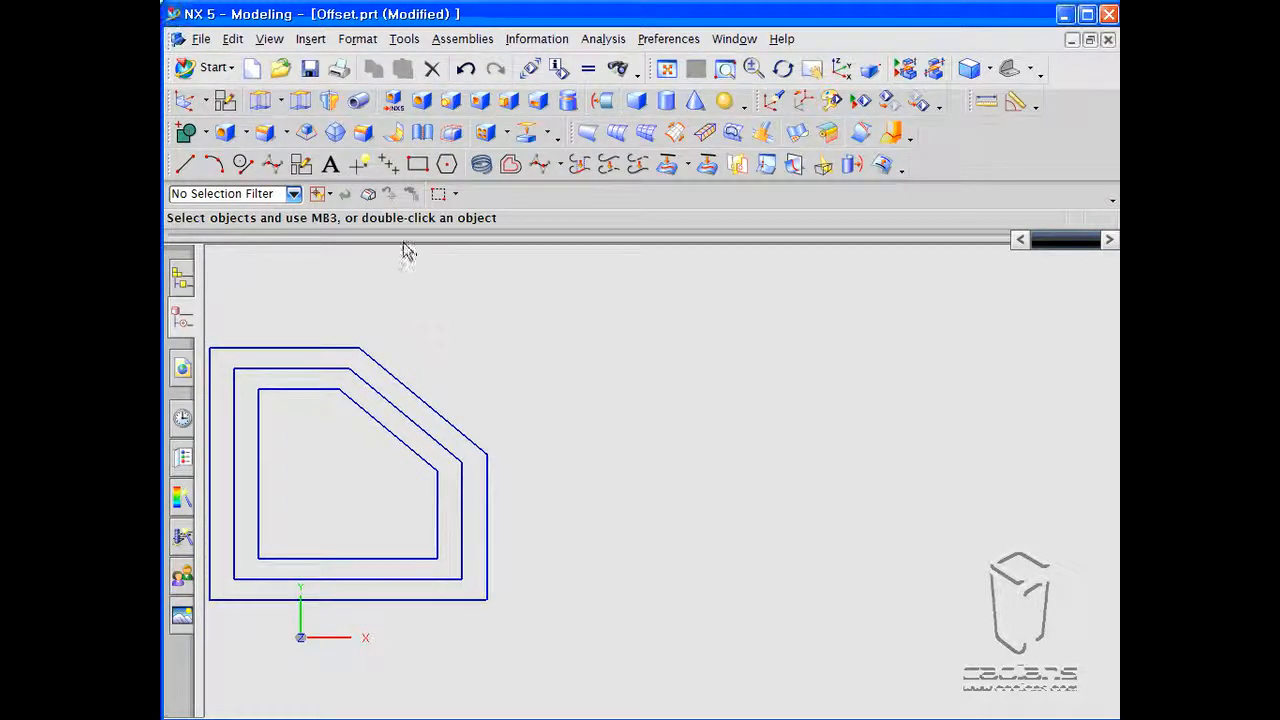
click(418, 172)
click(711, 373)
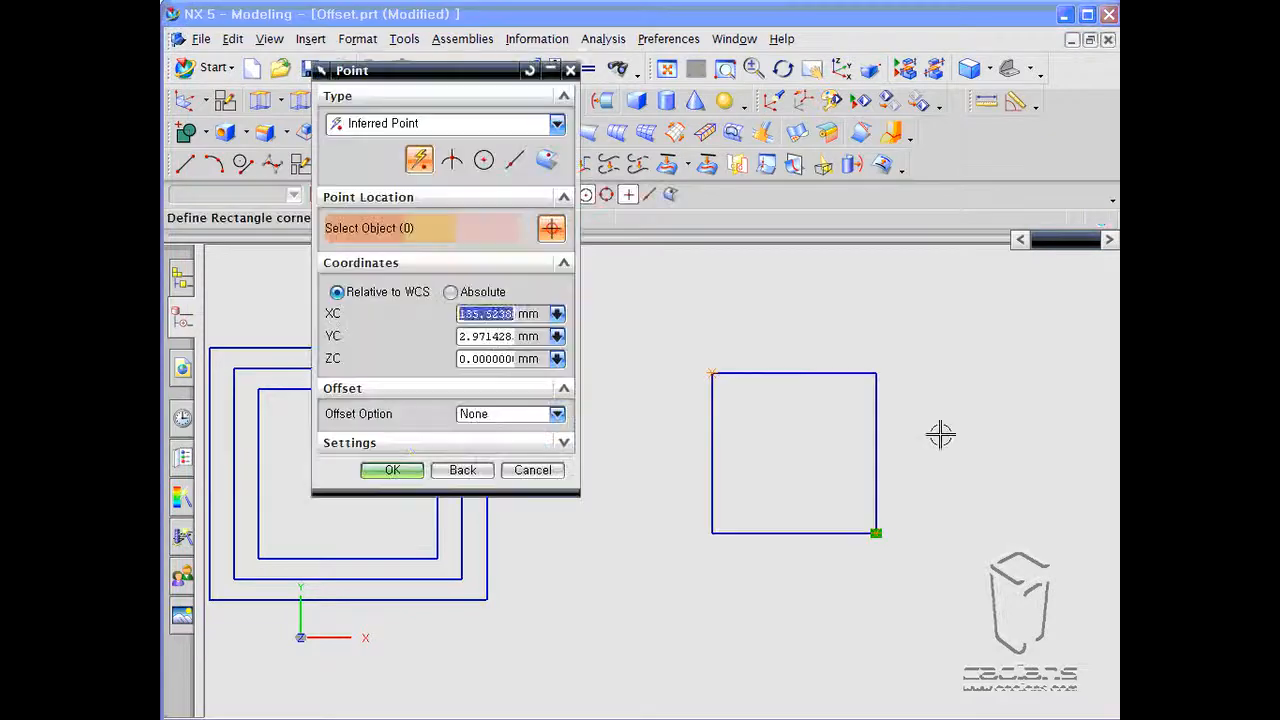
shift+middle_drag(940, 434, 735, 470)
click(819, 364)
click(993, 536)
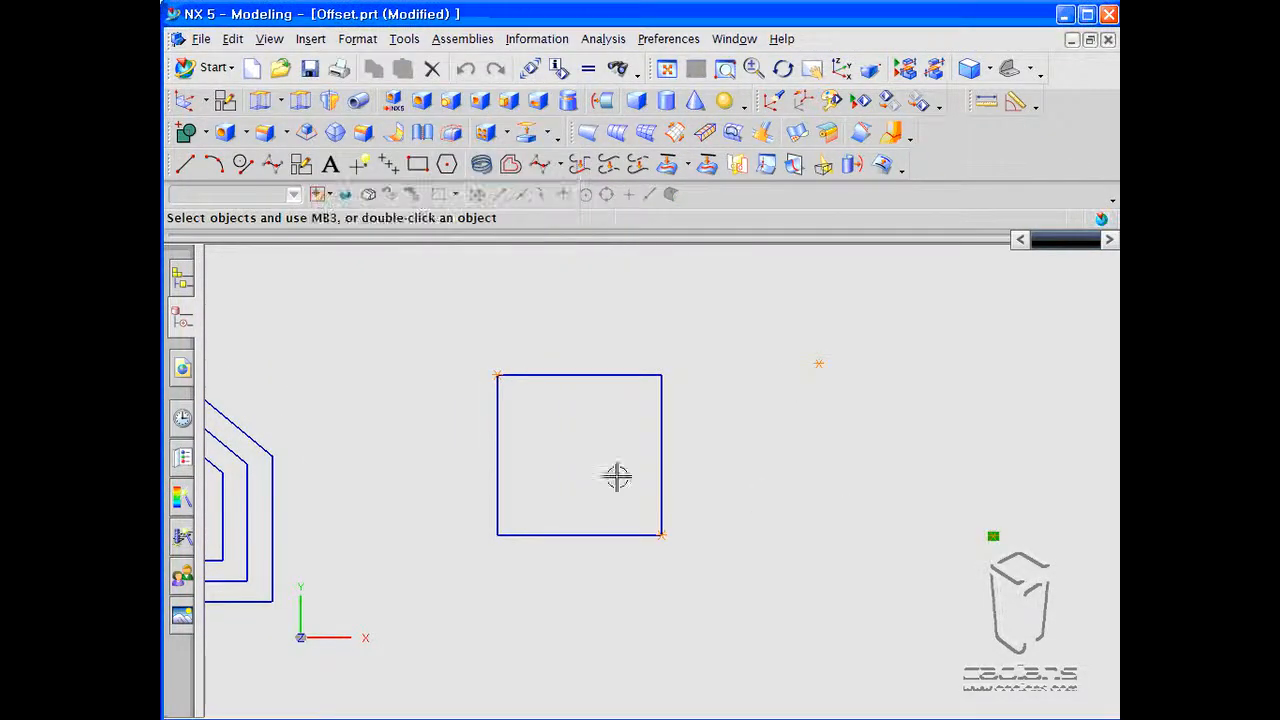
click(546, 464)
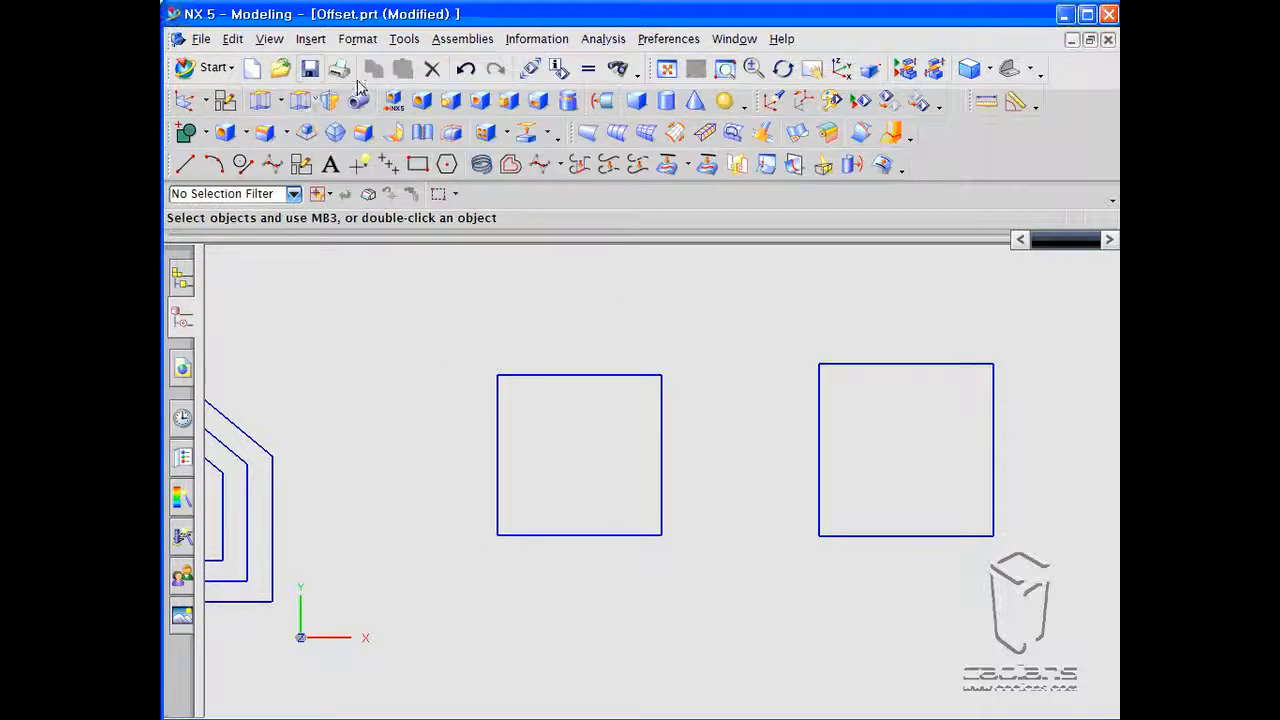
Offset the left square's connected curves outward by 5 mm with Associative enabled and Trim set to None, and finish offsetting
click(510, 164)
drag(474, 70, 923, 111)
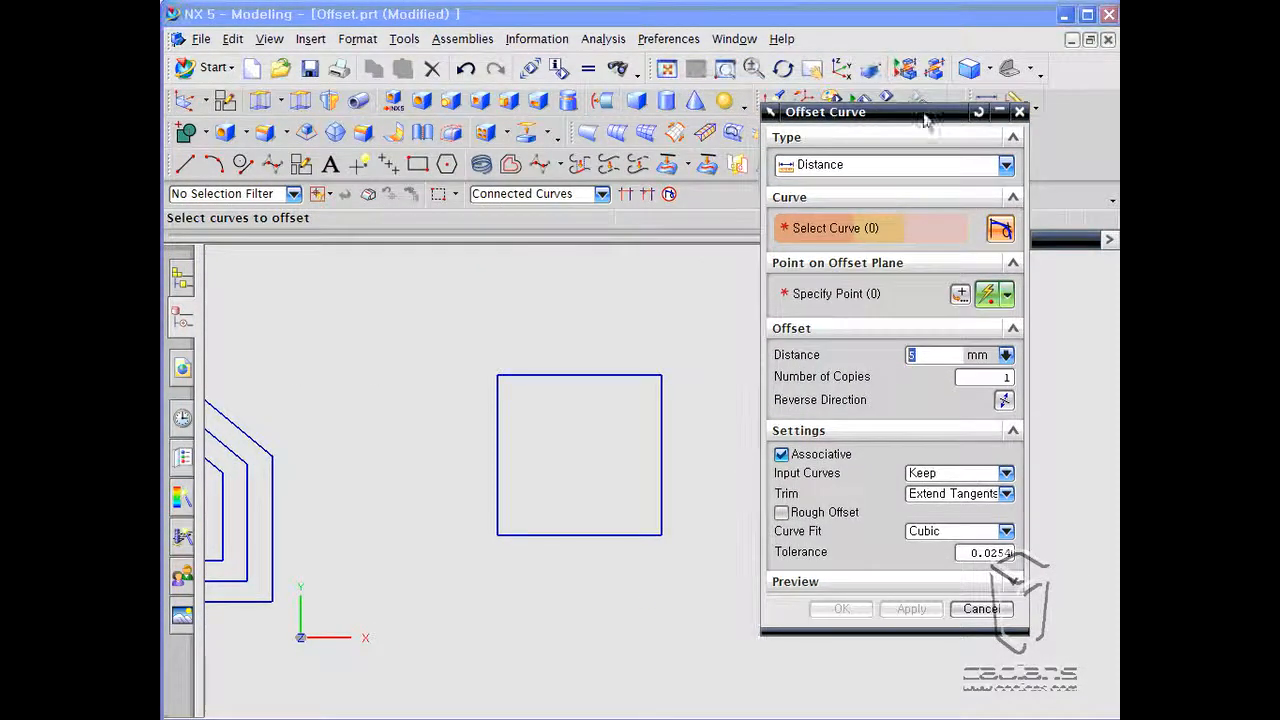
click(610, 375)
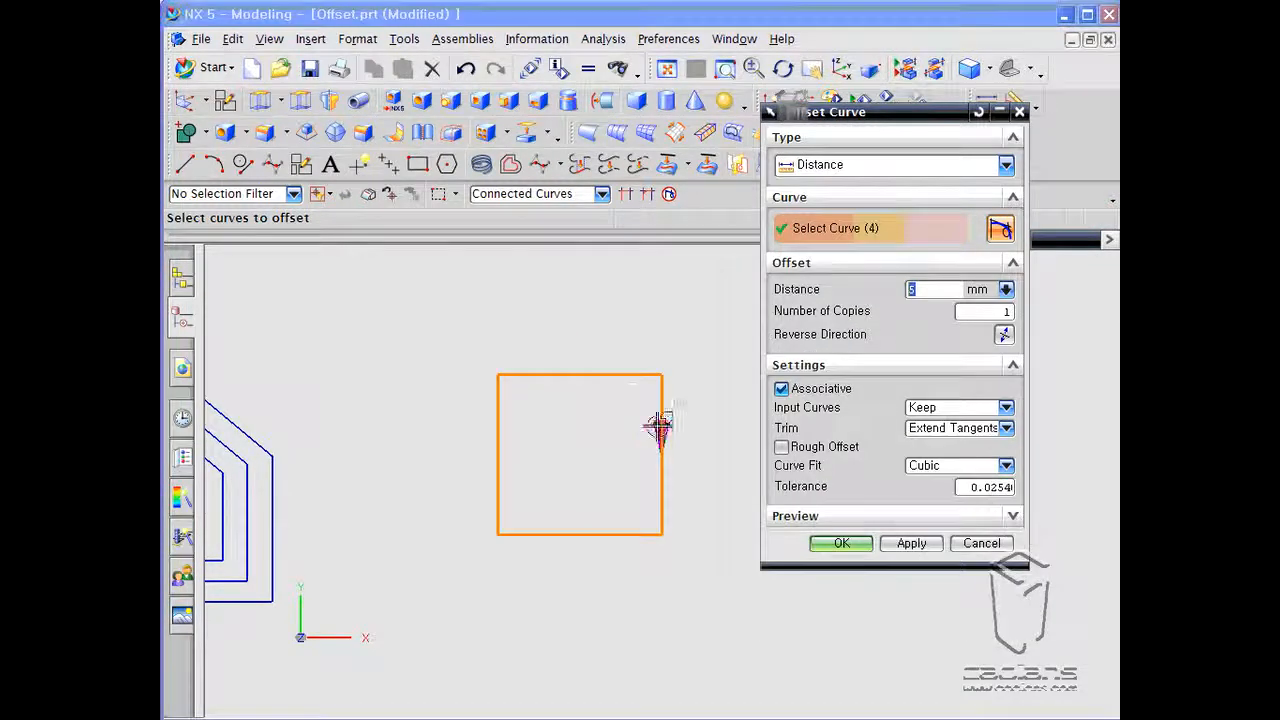
click(1003, 334)
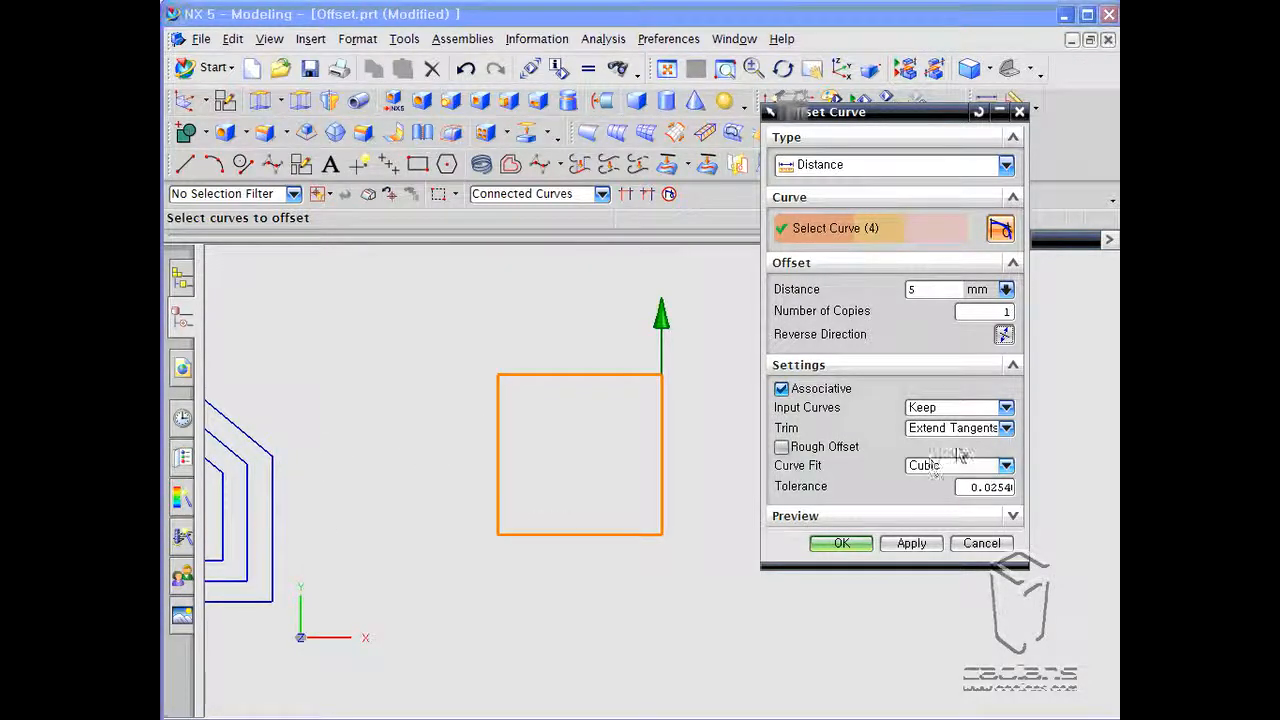
click(1005, 428)
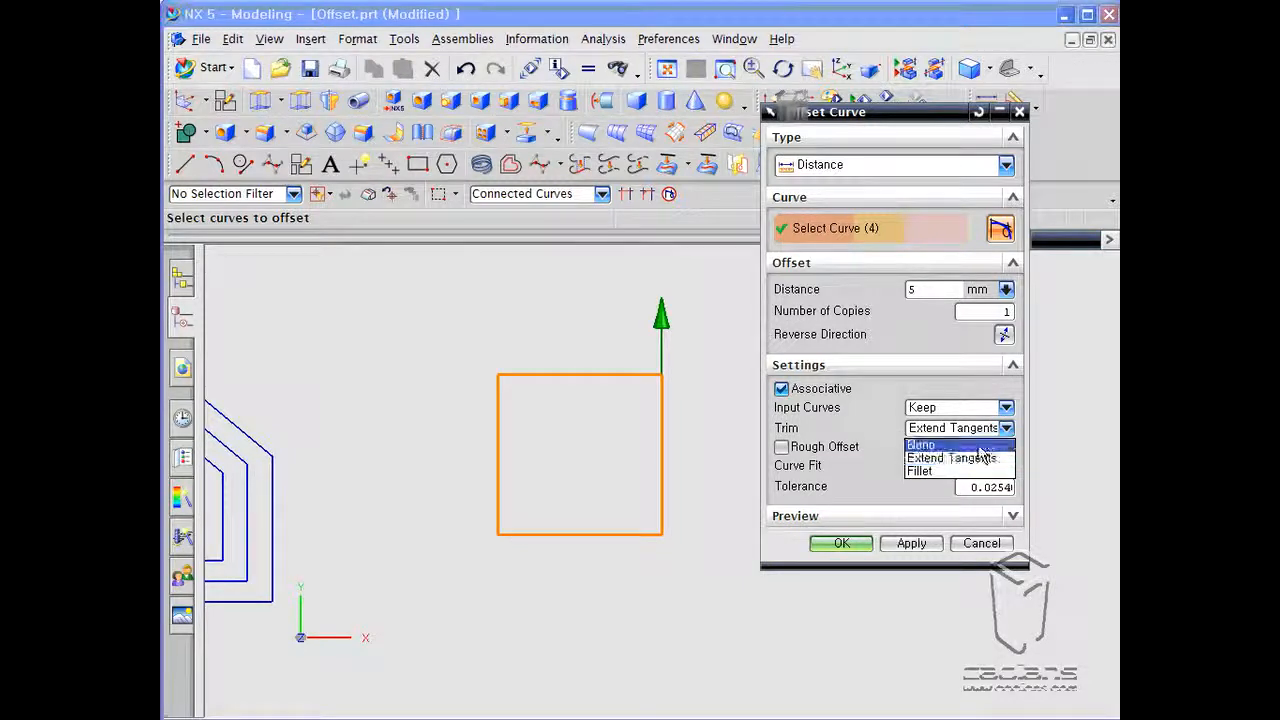
click(985, 446)
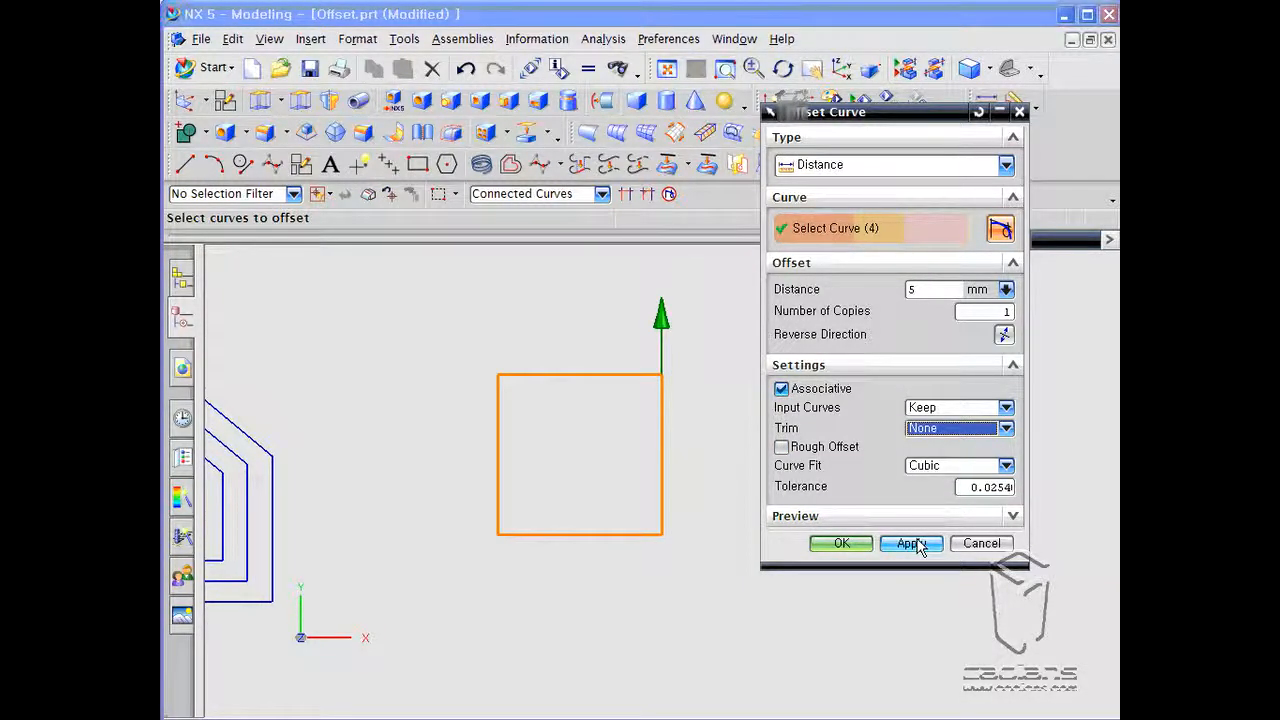
click(912, 543)
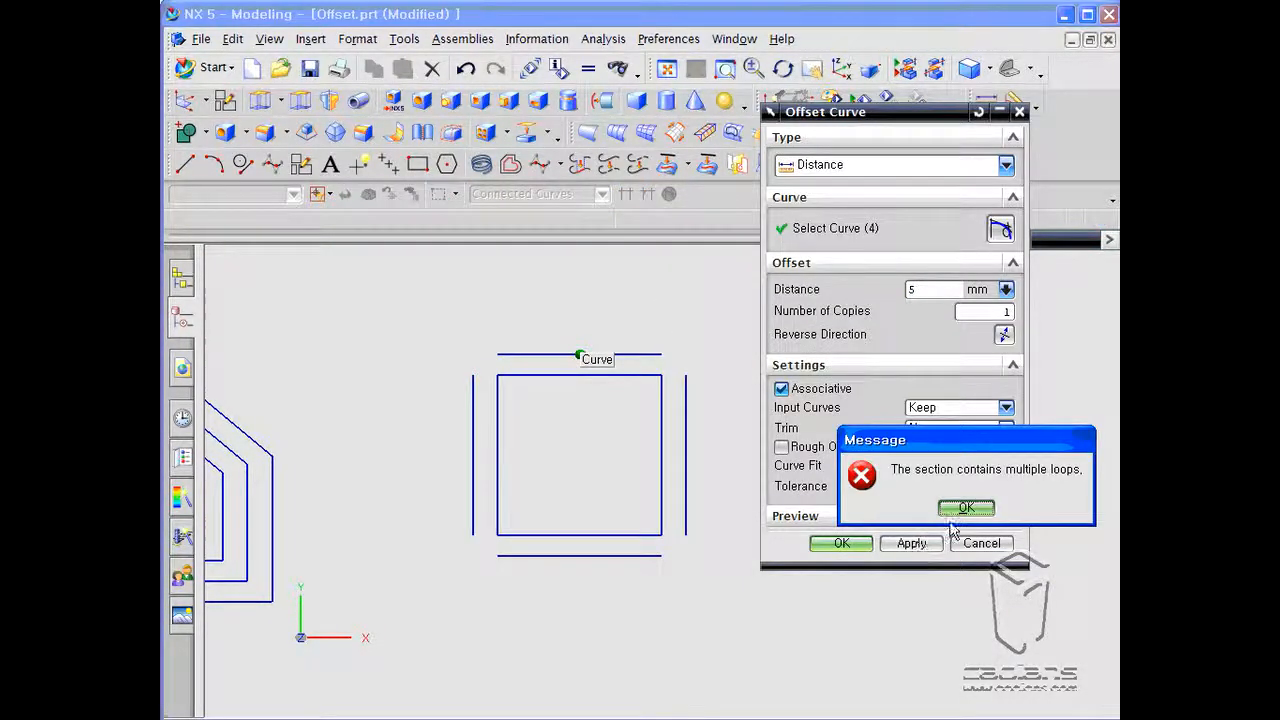
click(965, 508)
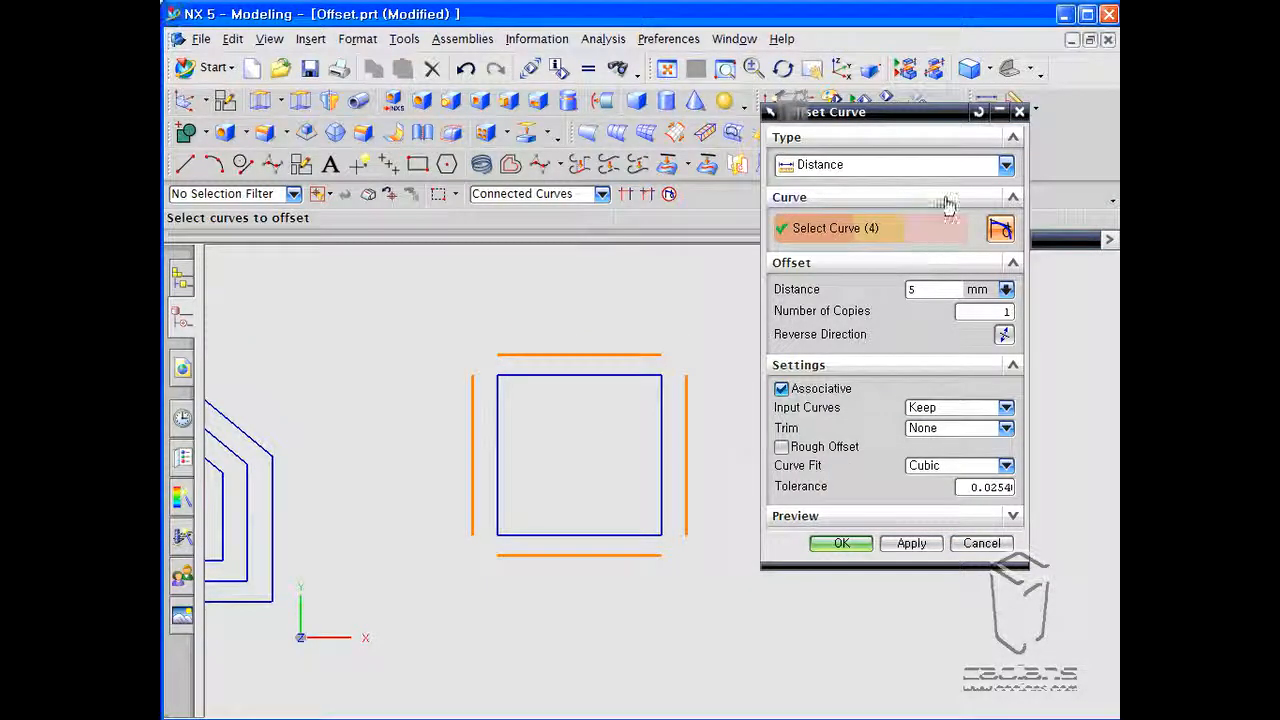
drag(940, 112, 516, 137)
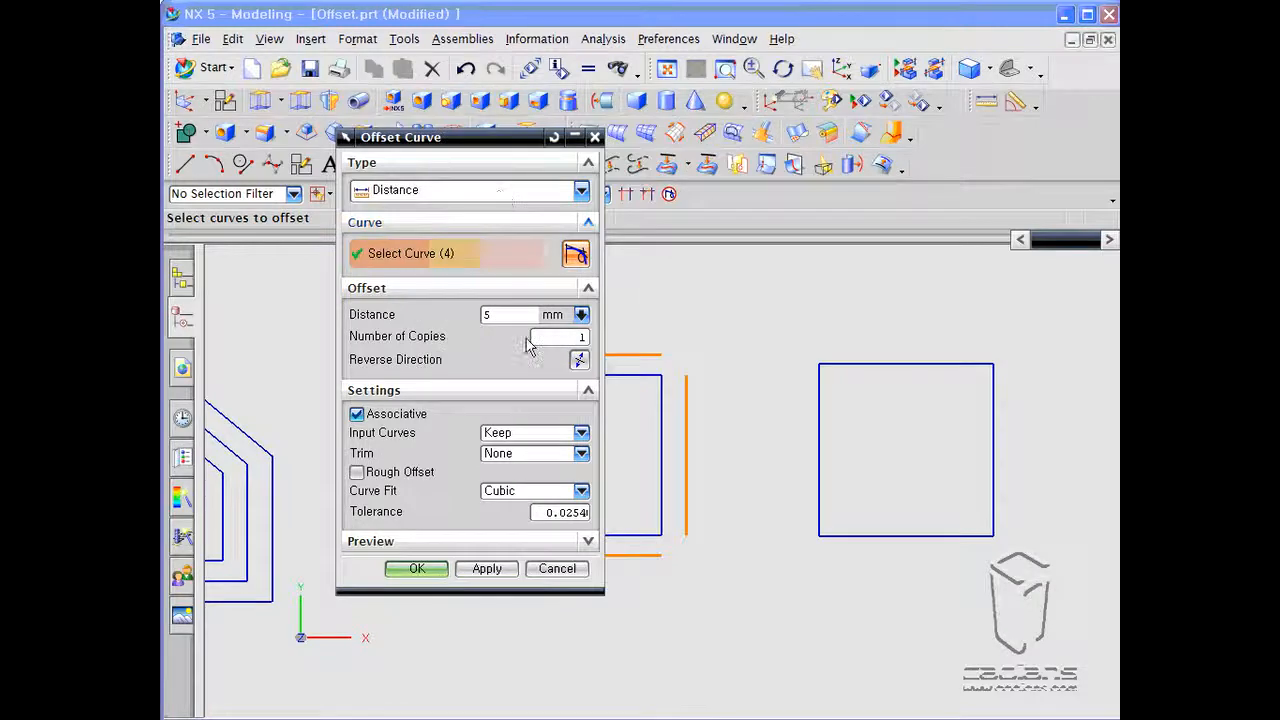
click(540, 571)
Offset the right square's connected curves outward twice by 5 mm each, associatively, with Trim set to Fillet
click(510, 168)
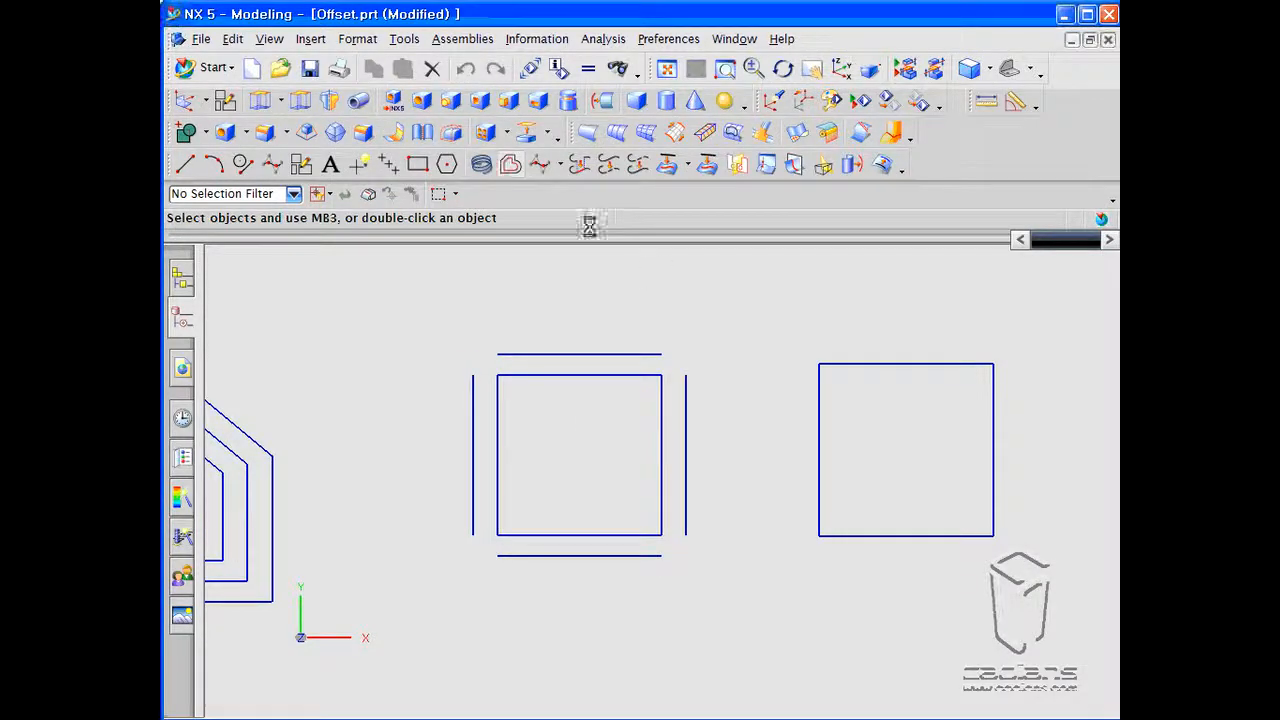
click(888, 362)
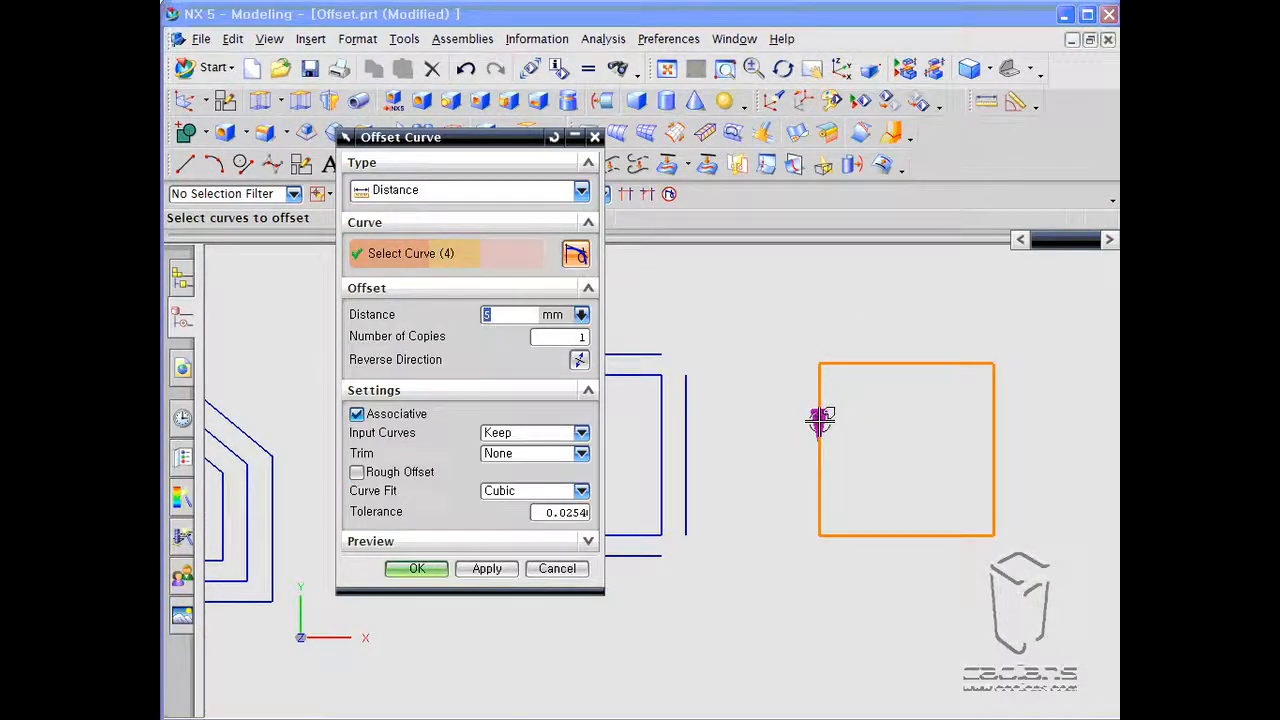
click(579, 359)
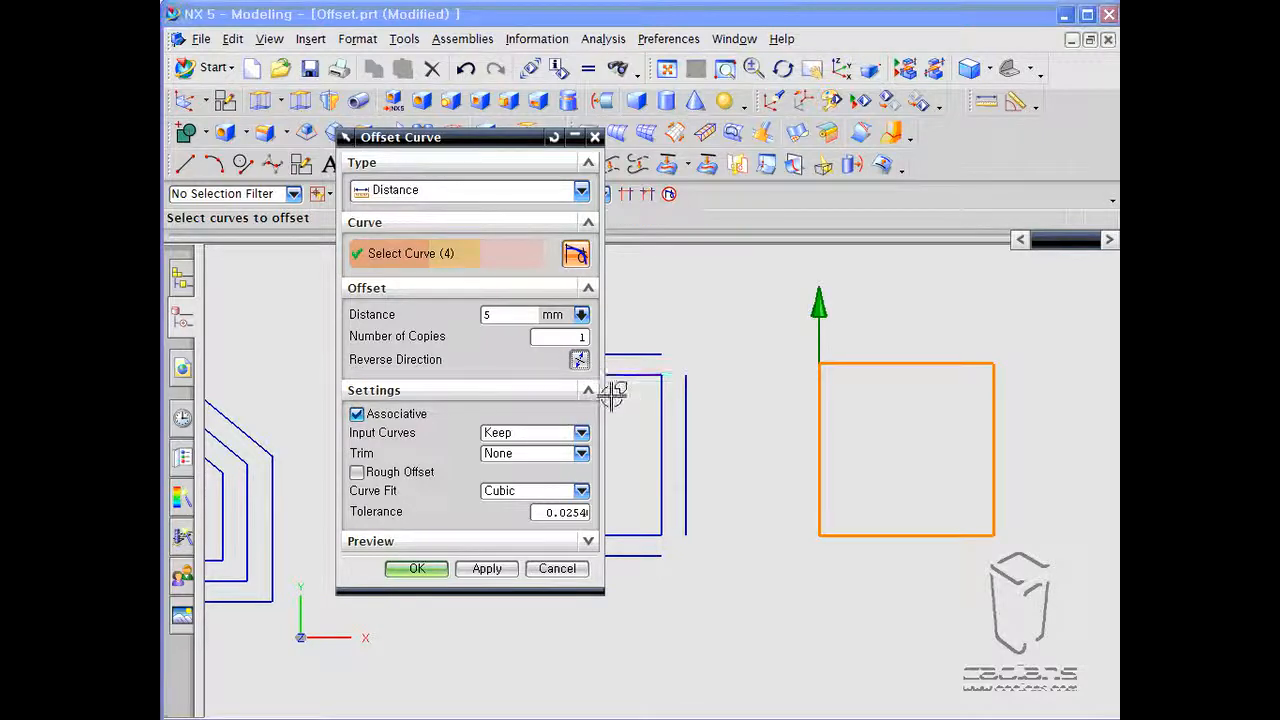
click(545, 453)
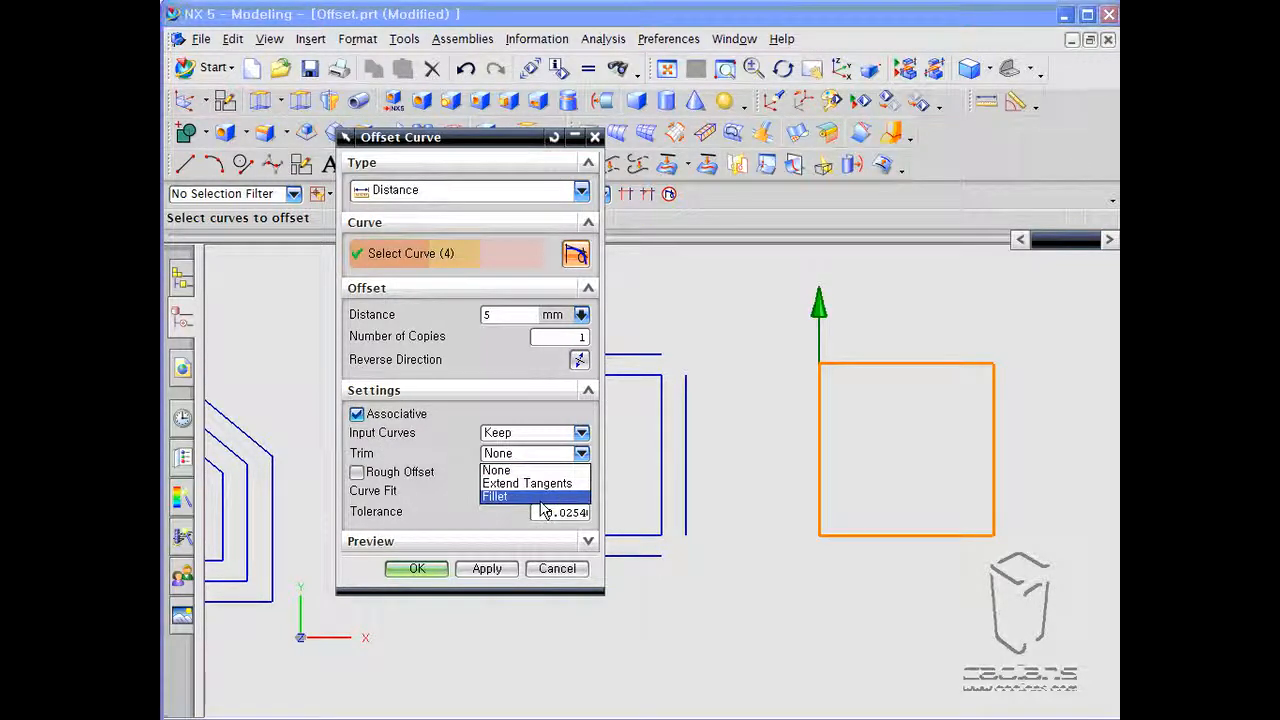
click(540, 500)
click(489, 569)
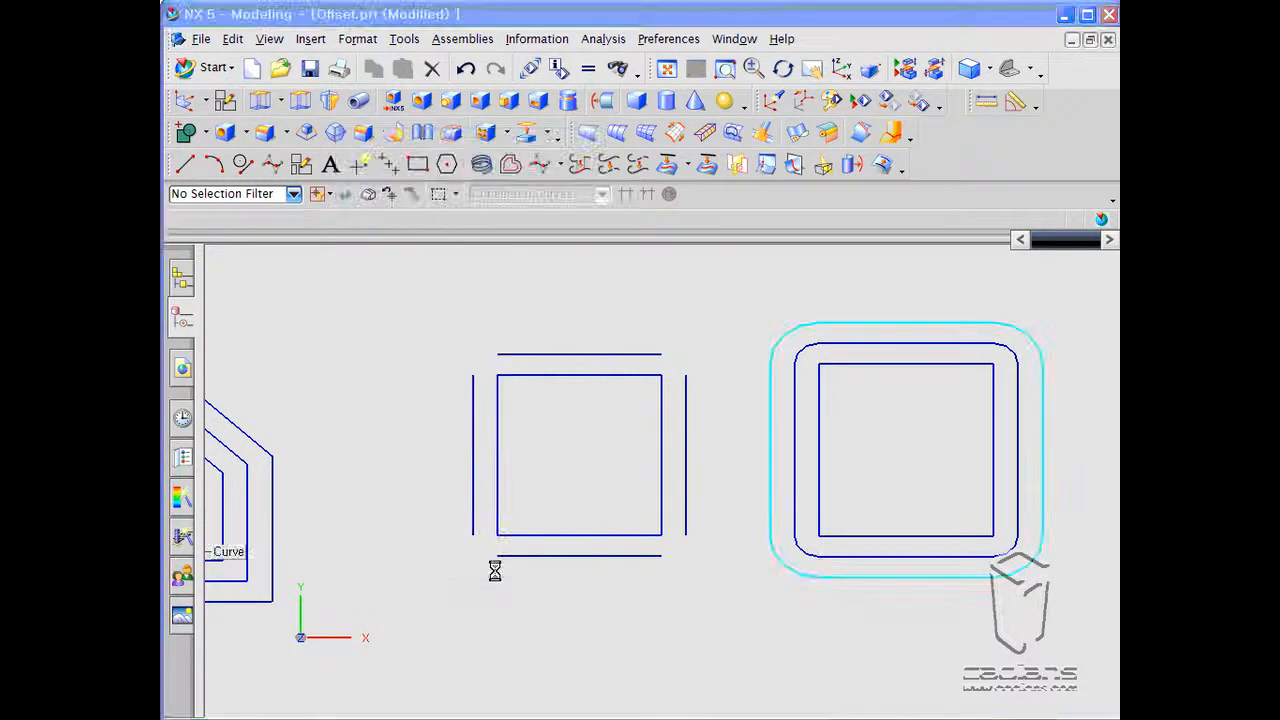
click(557, 568)
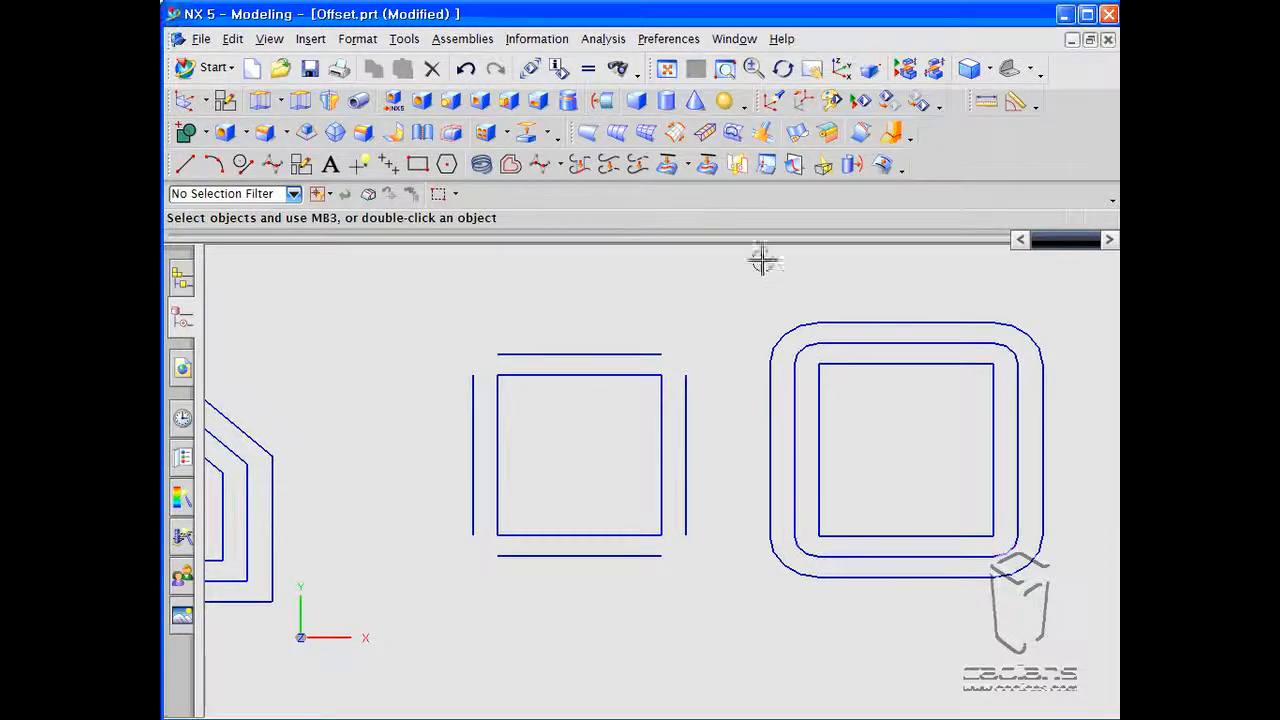
click(537, 38)
click(562, 63)
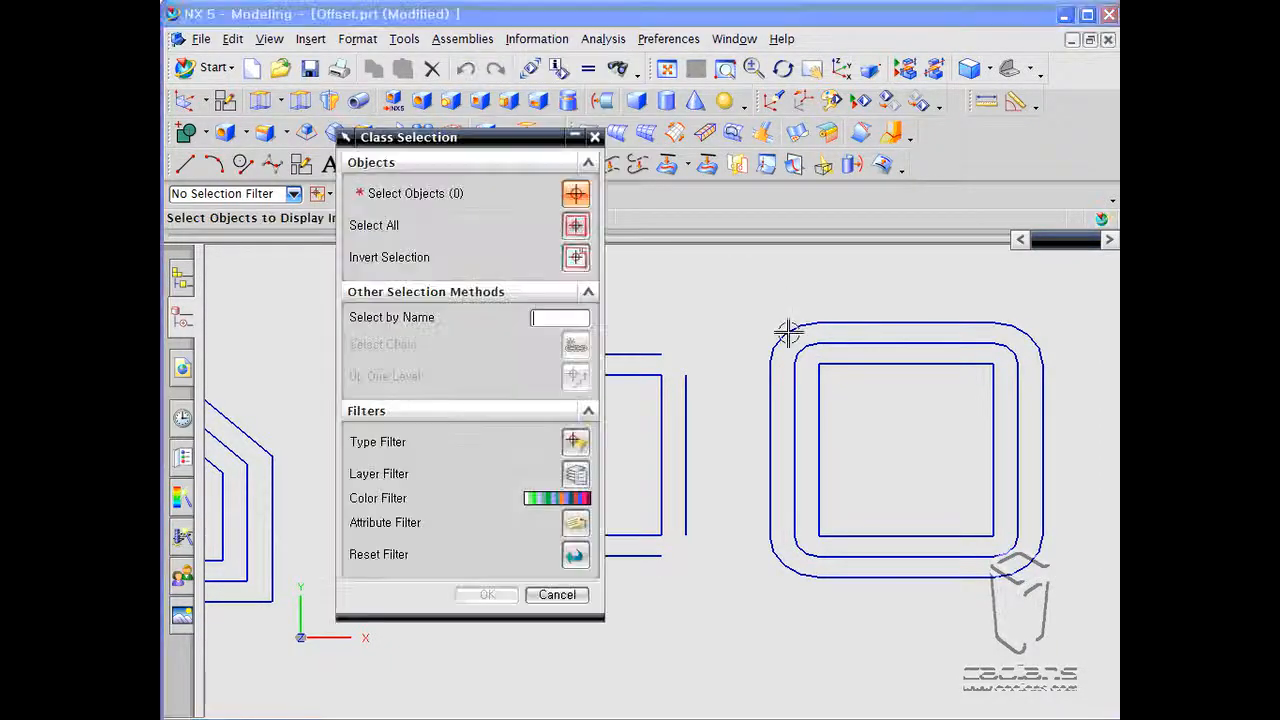
click(566, 594)
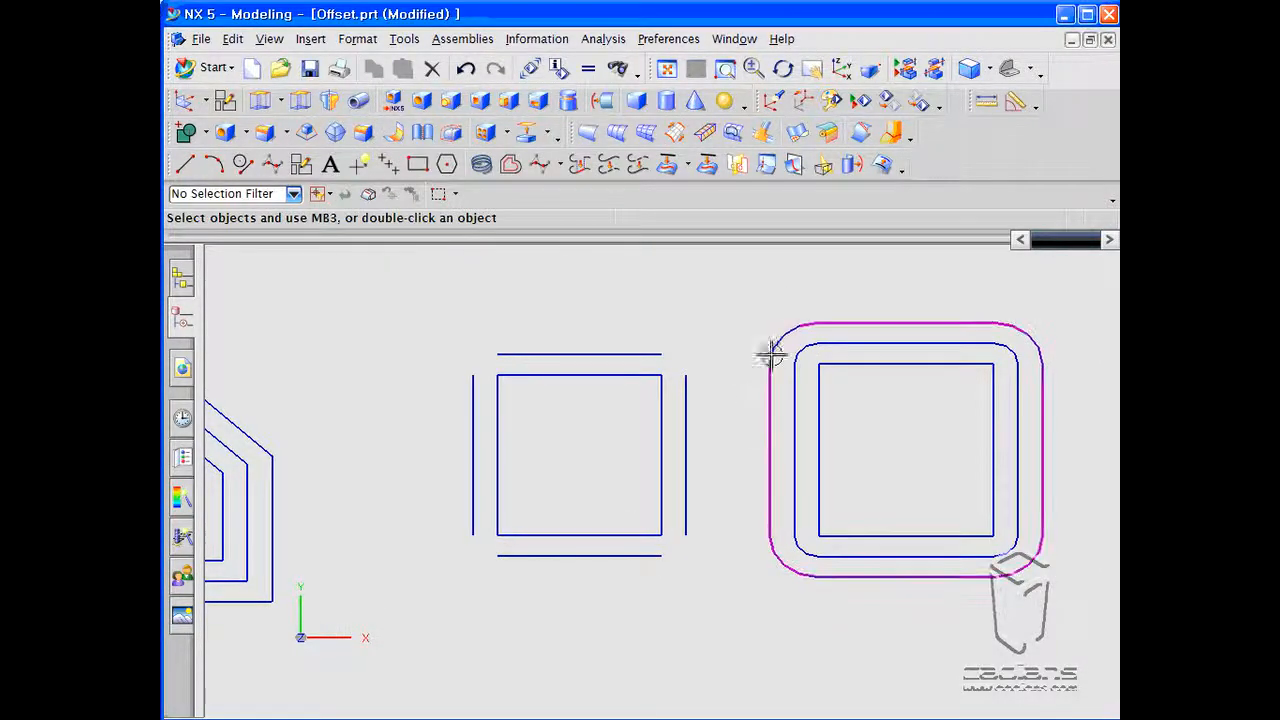
click(798, 344)
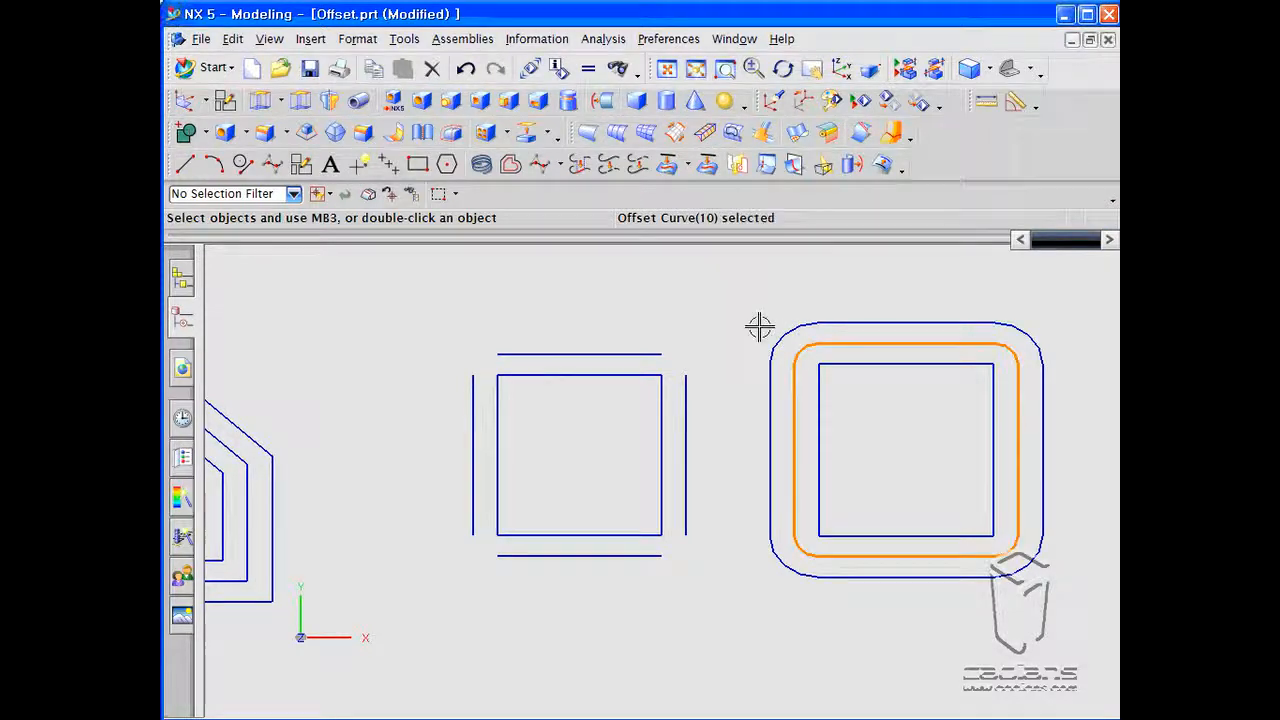
key(Escape)
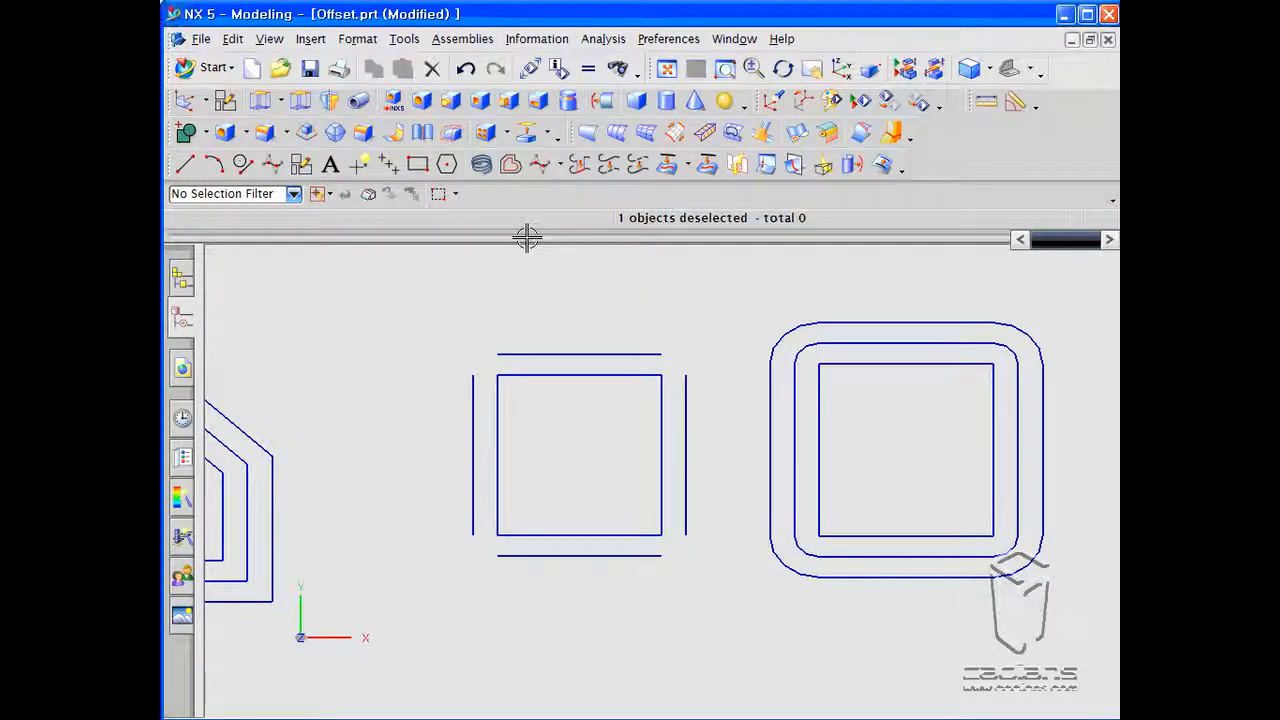
click(600, 40)
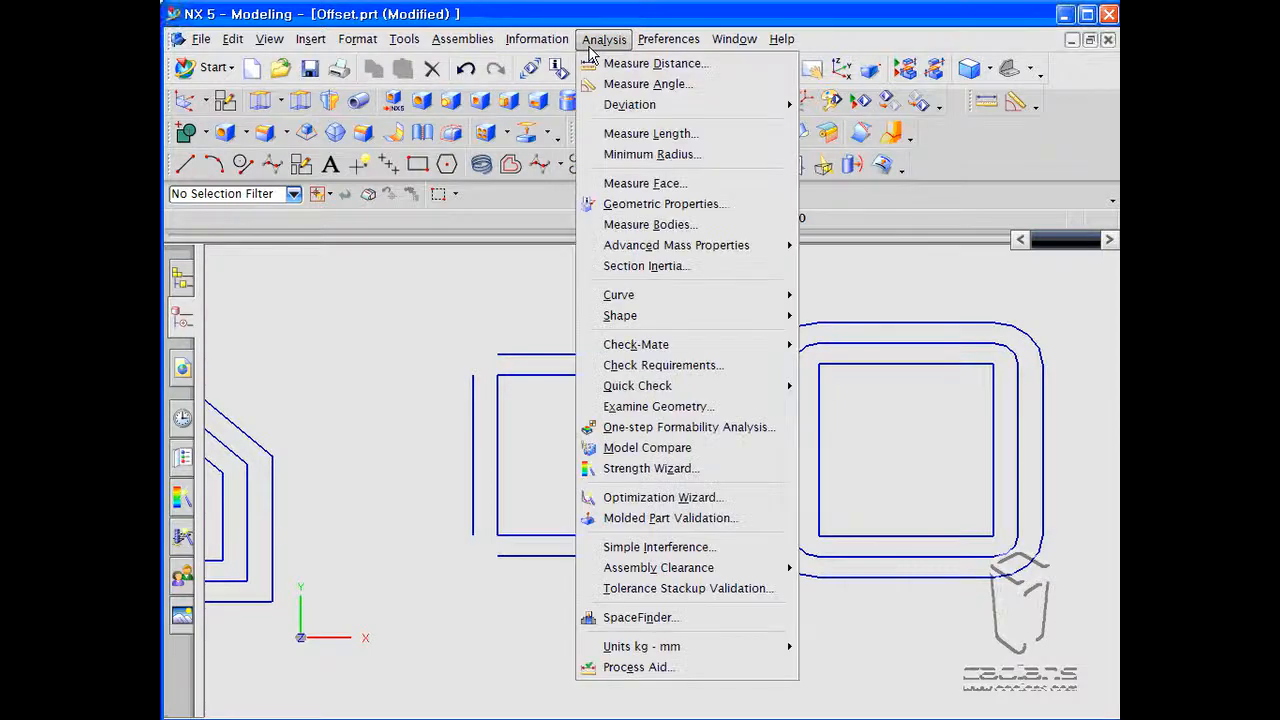
Display the object information for the upper-left corner arc of the right group's outermost offset
mouse_move(537, 40)
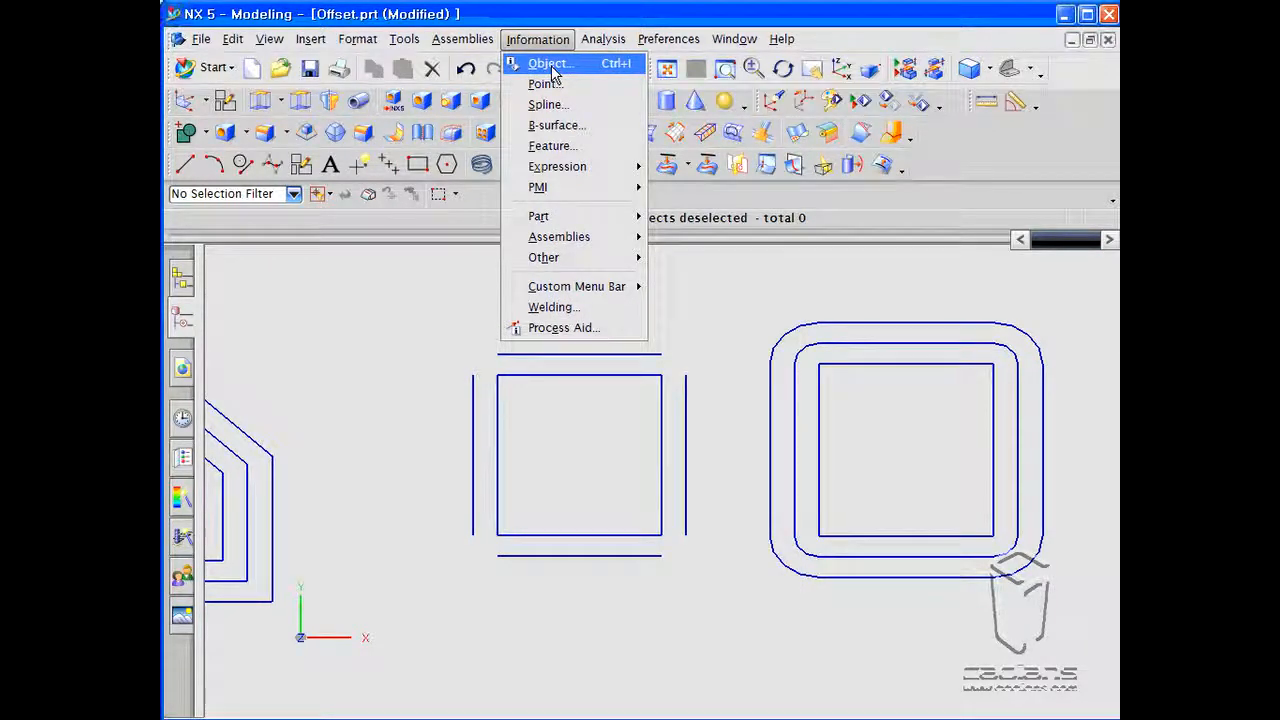
click(549, 64)
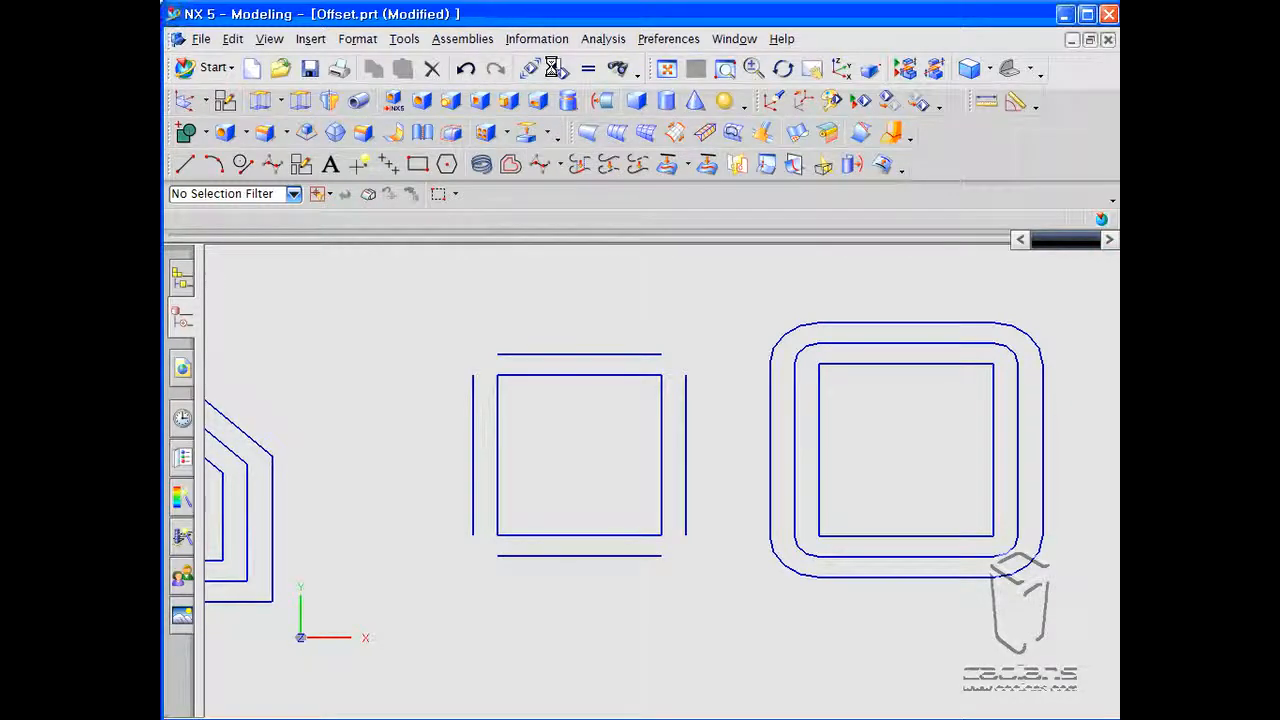
right_click(793, 326)
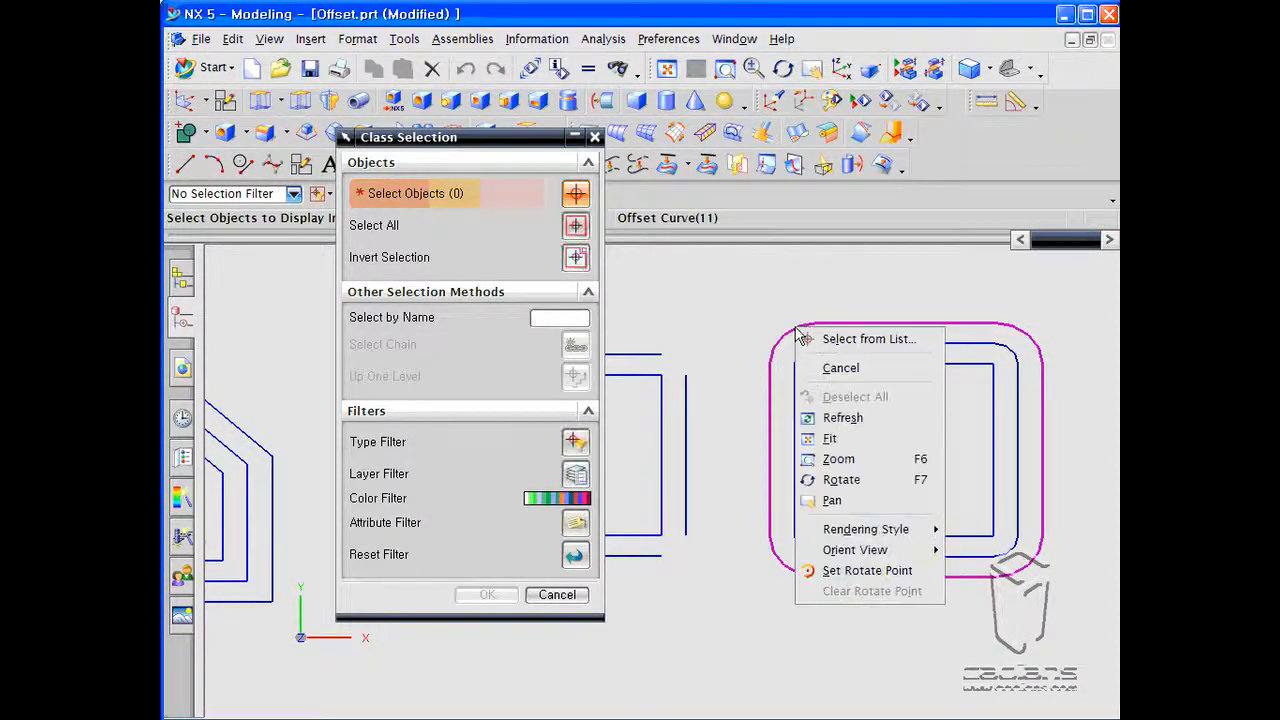
click(737, 326)
drag(486, 148, 562, 200)
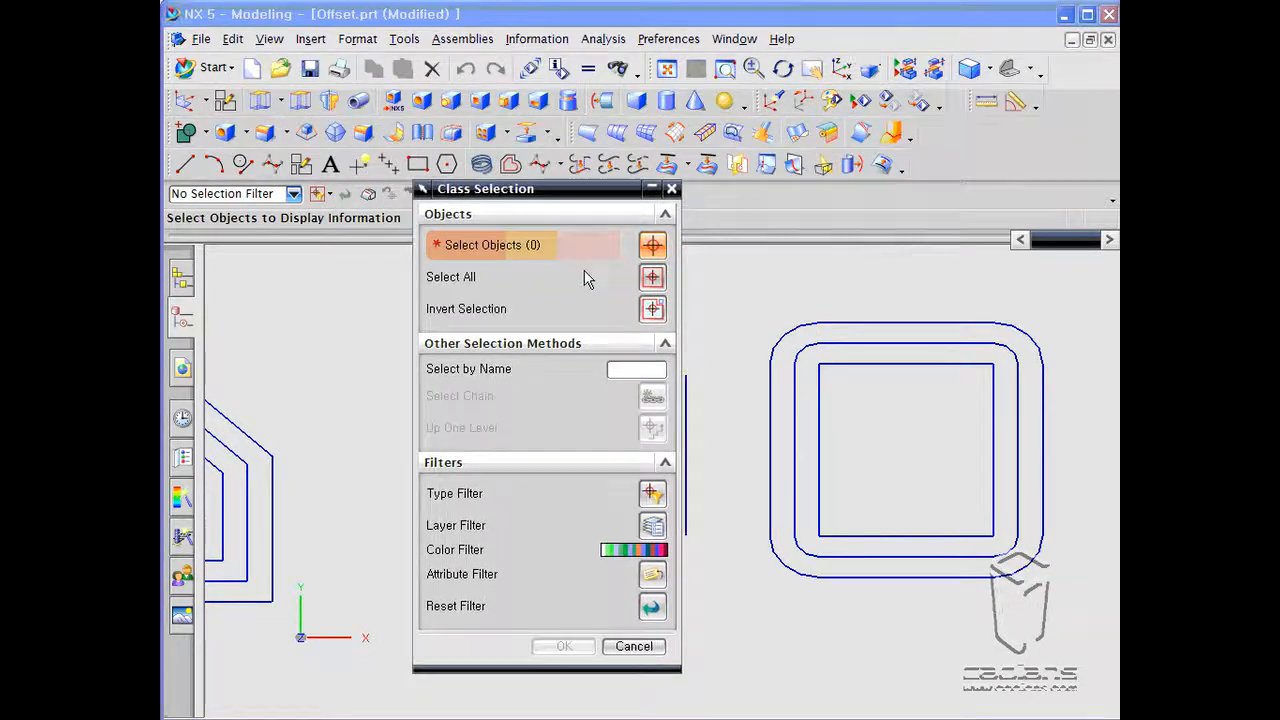
click(781, 333)
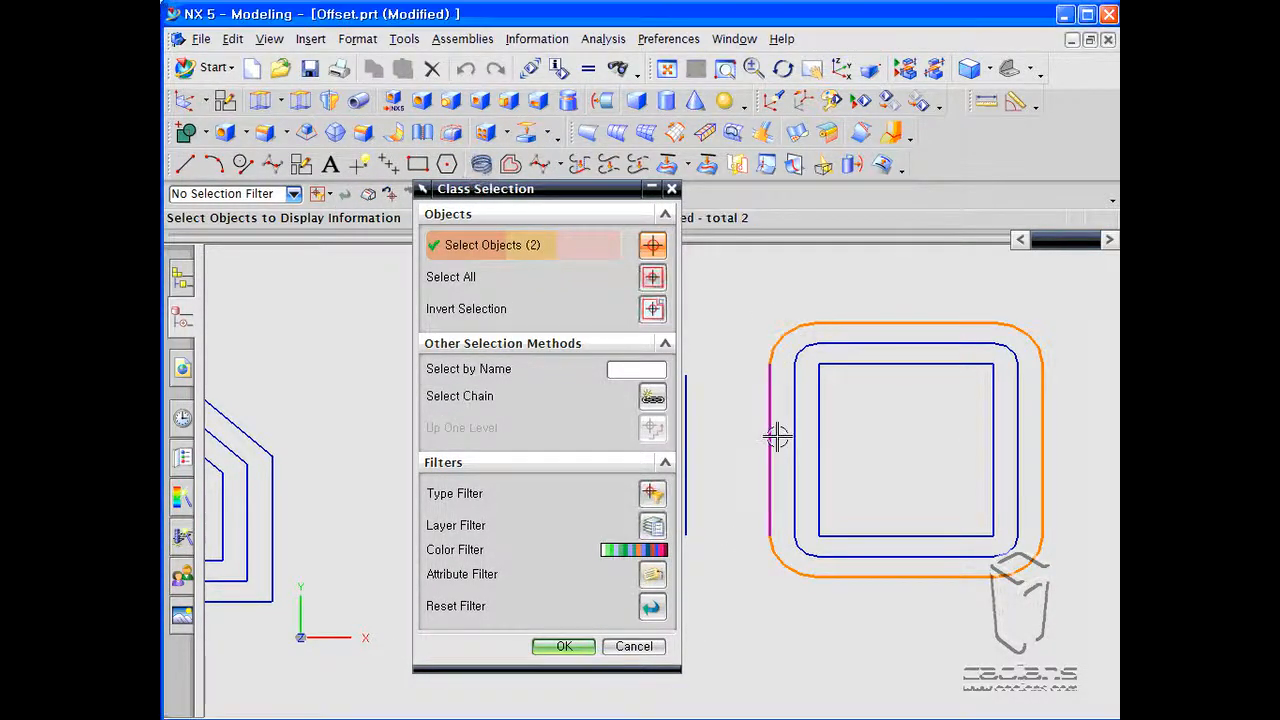
click(564, 646)
Examine the corner arc's radius in the information listing, compare it with the offset curves, and close the listing
drag(852, 598, 472, 279)
drag(1060, 284, 1014, 417)
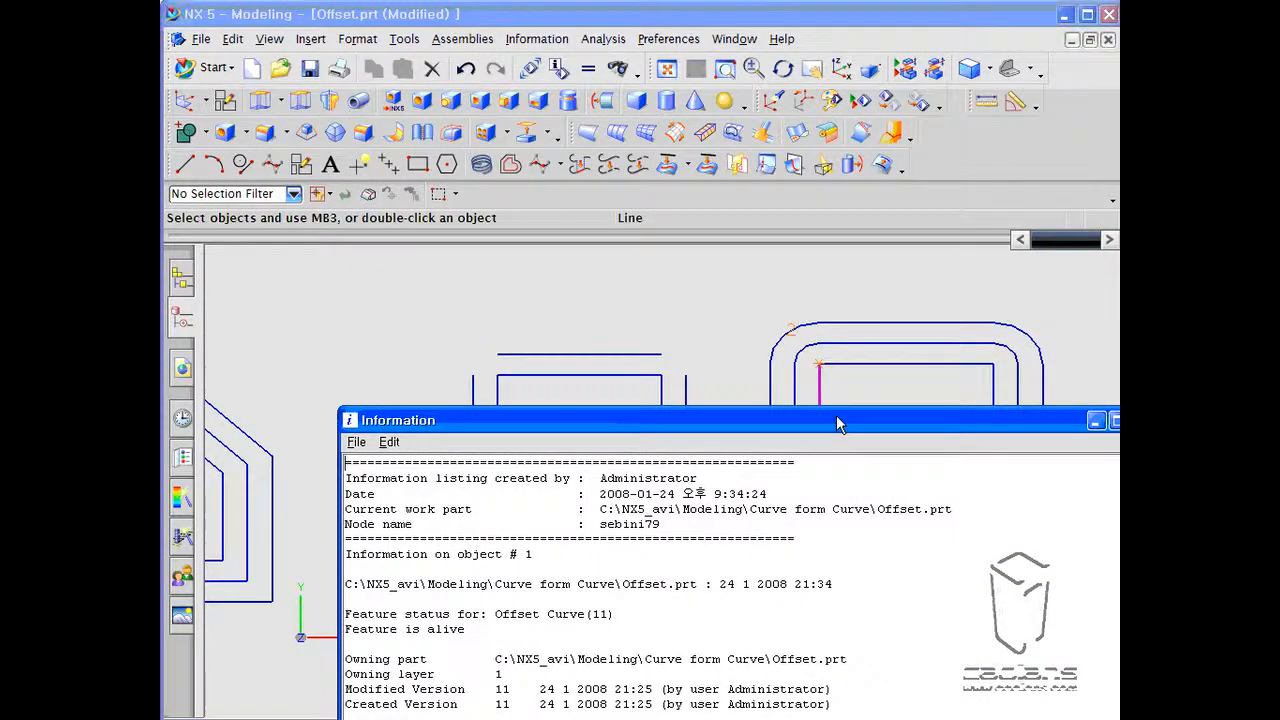
drag(838, 424, 798, 258)
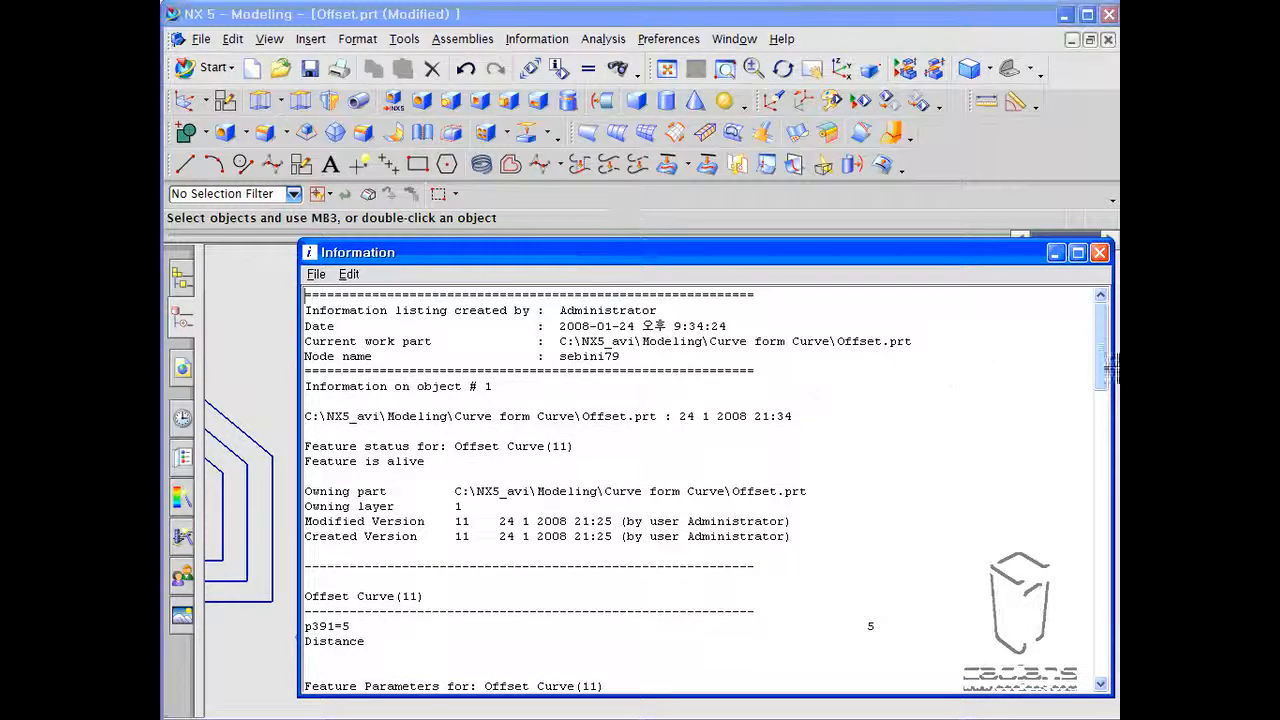
drag(1107, 358, 1099, 511)
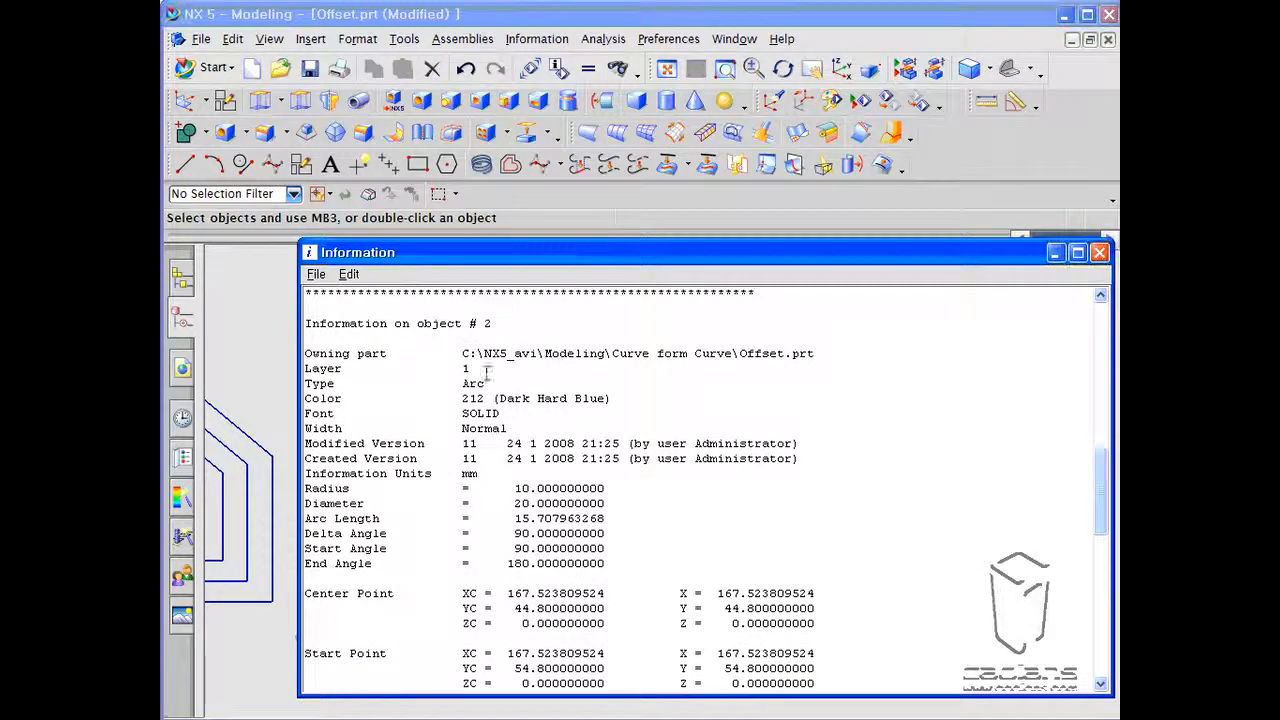
drag(313, 488, 612, 488)
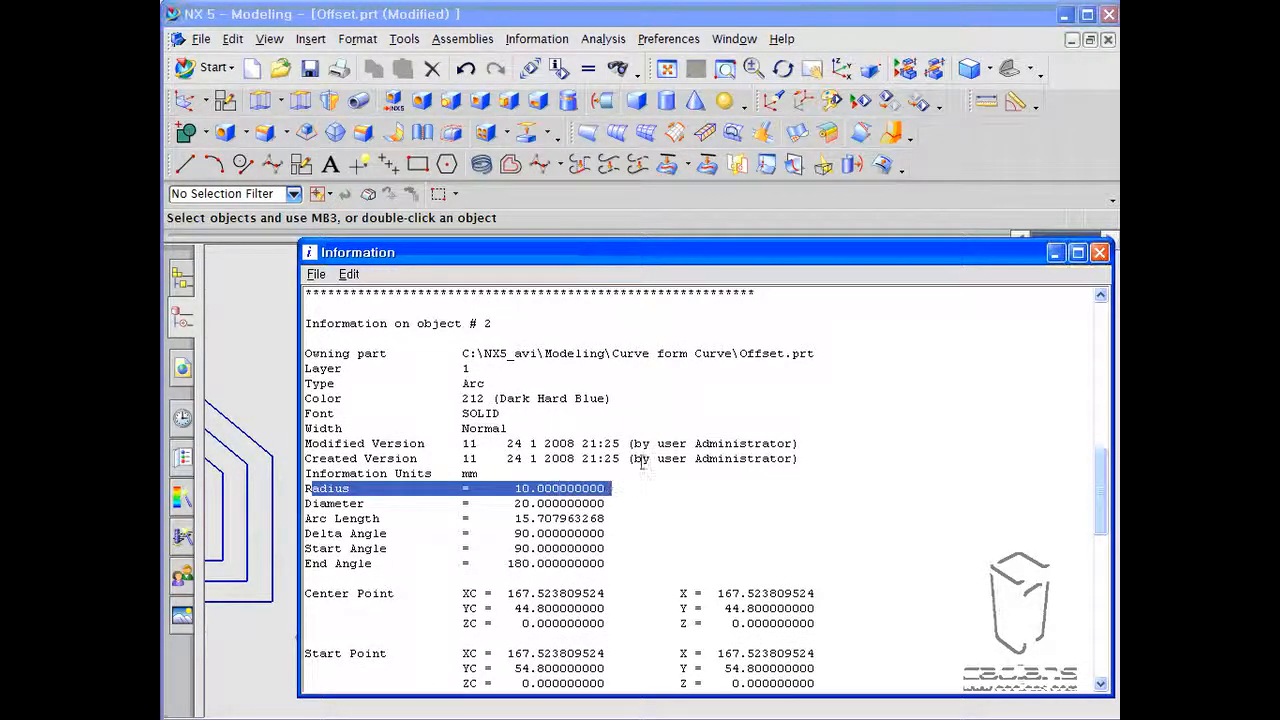
drag(670, 254, 735, 597)
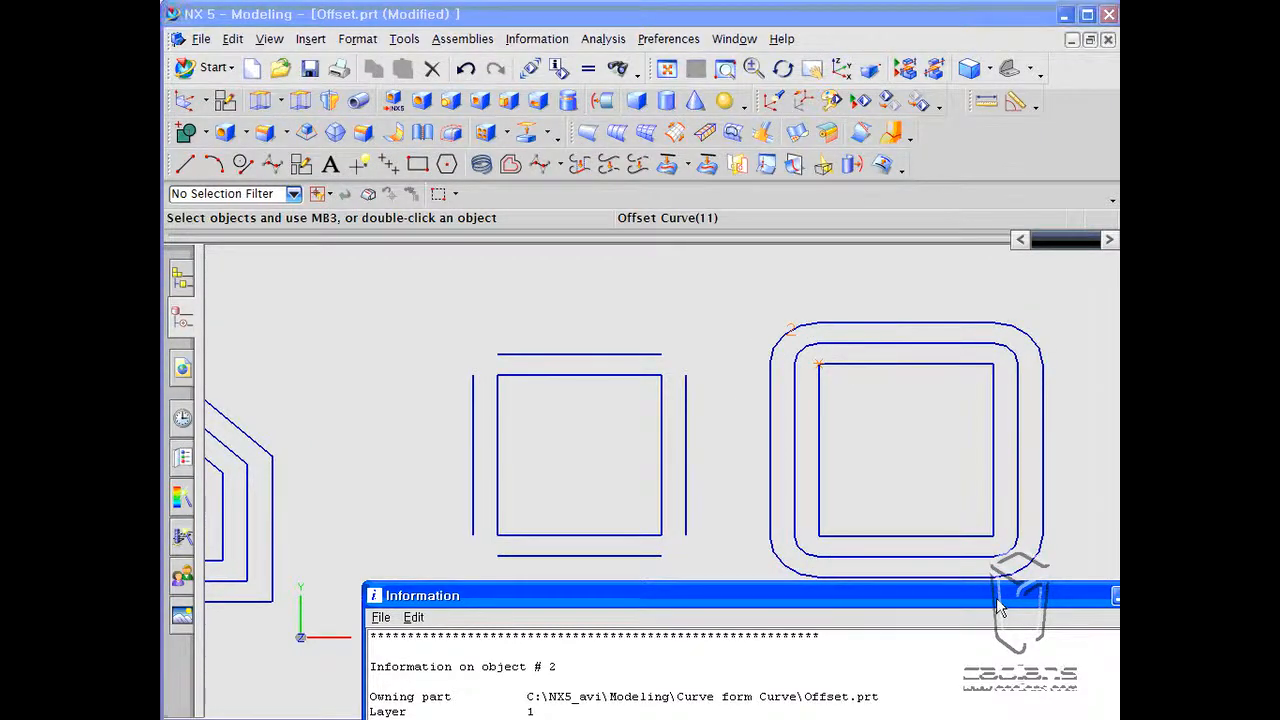
drag(1000, 604, 968, 405)
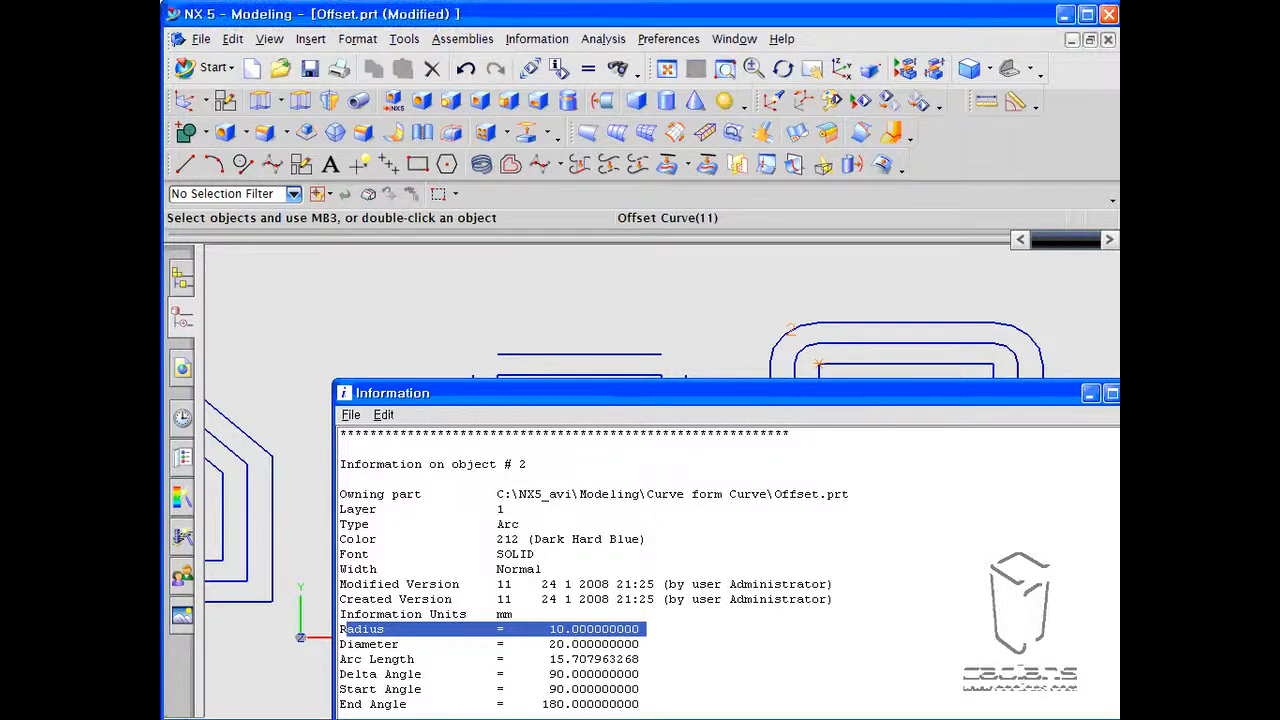
click(1134, 393)
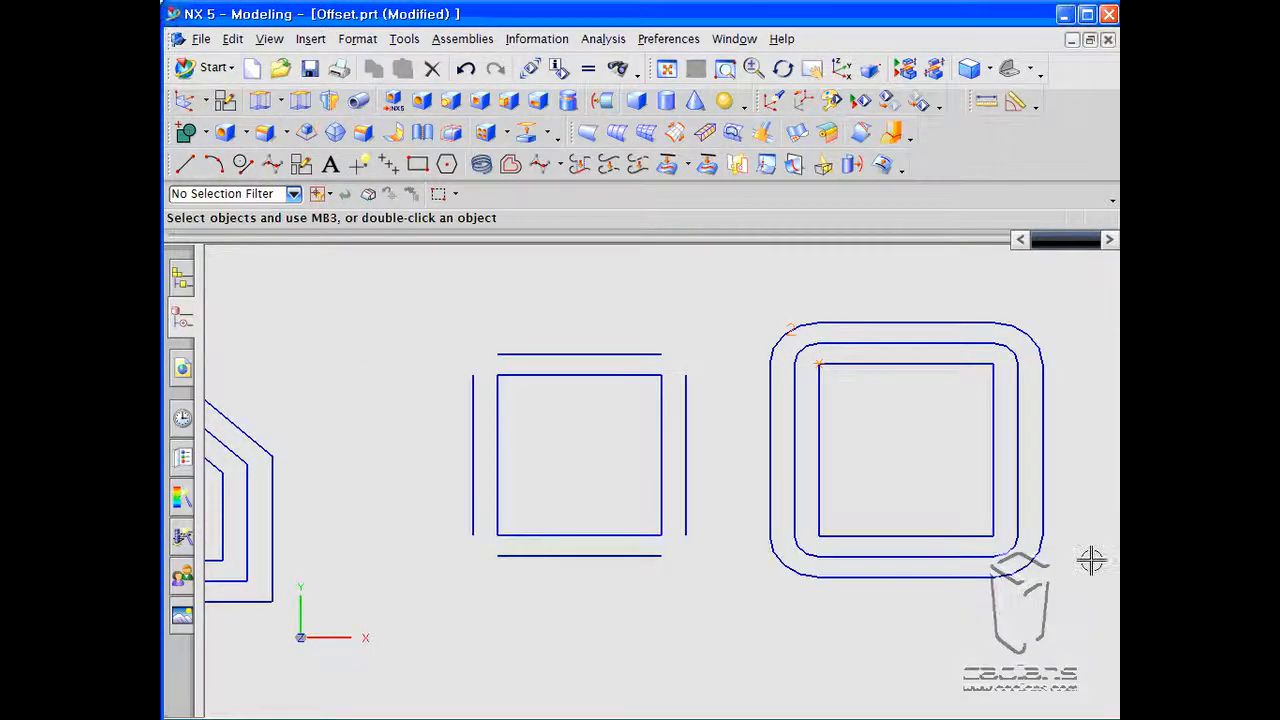
click(670, 70)
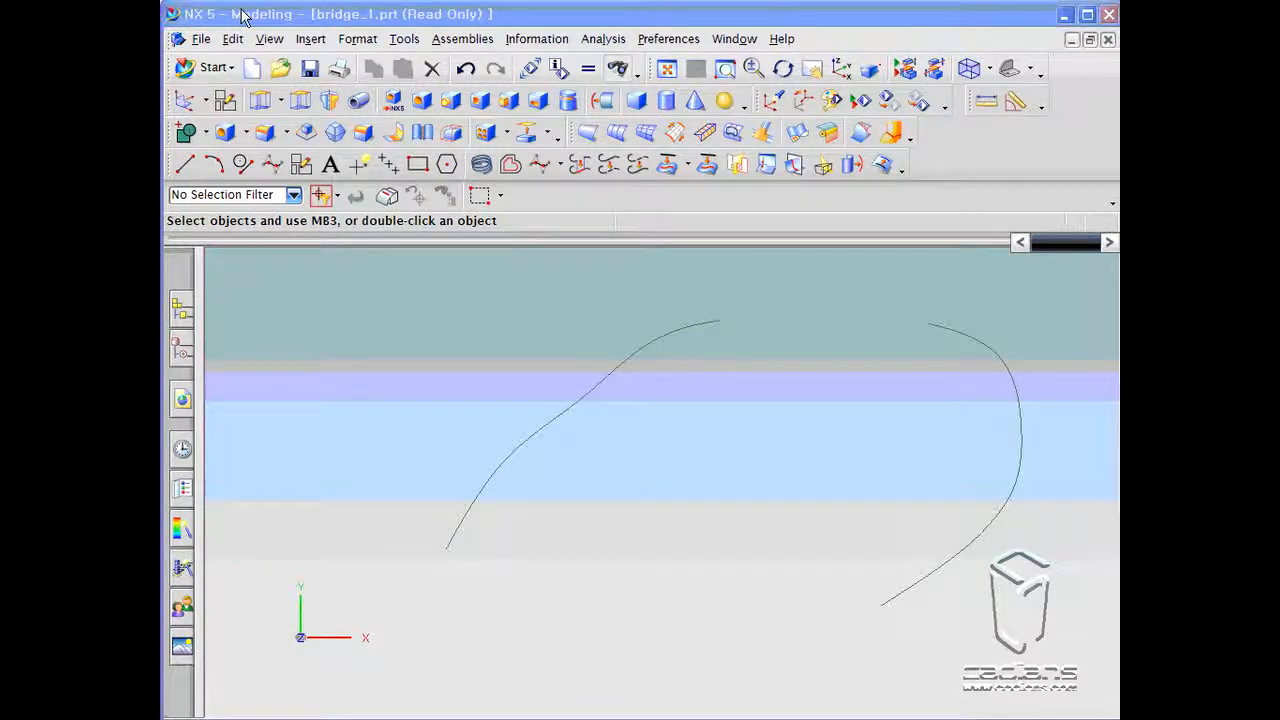
Start a Bridge Curve from the left curve's upper end to the right curve's upper end, dismissing the read-only notice
click(311, 40)
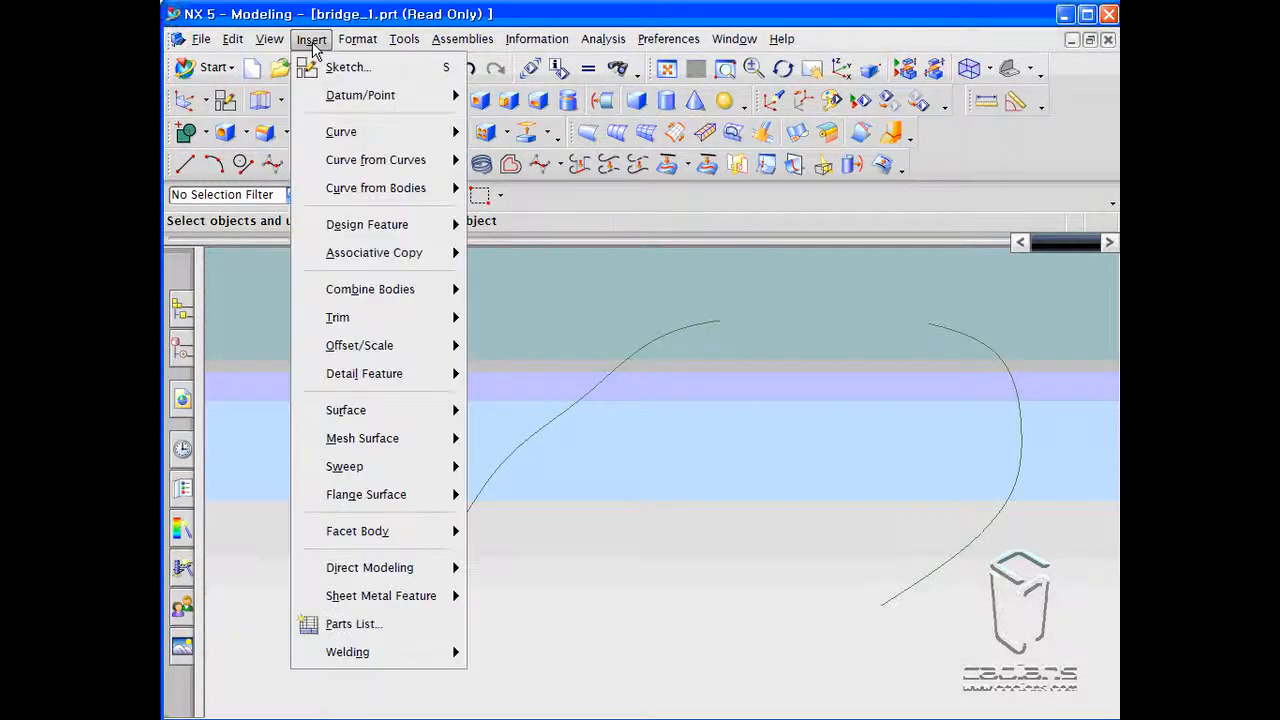
mouse_move(378, 165)
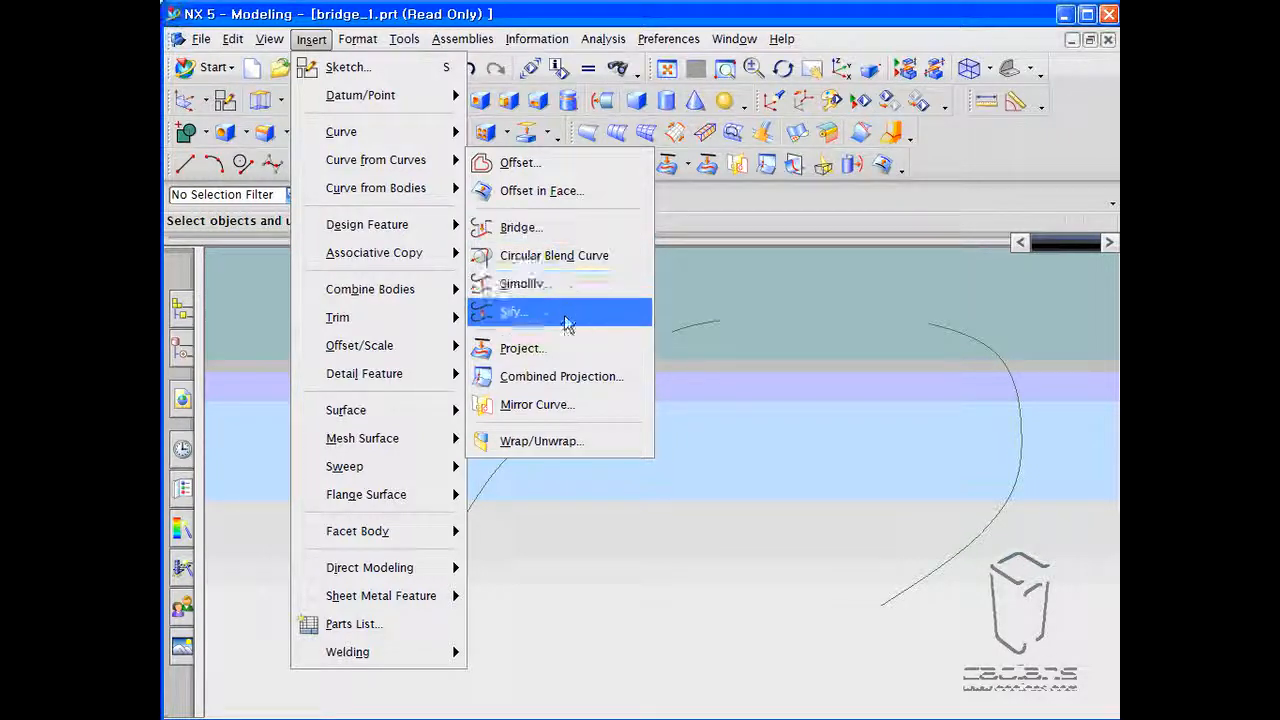
click(558, 236)
drag(970, 447, 757, 360)
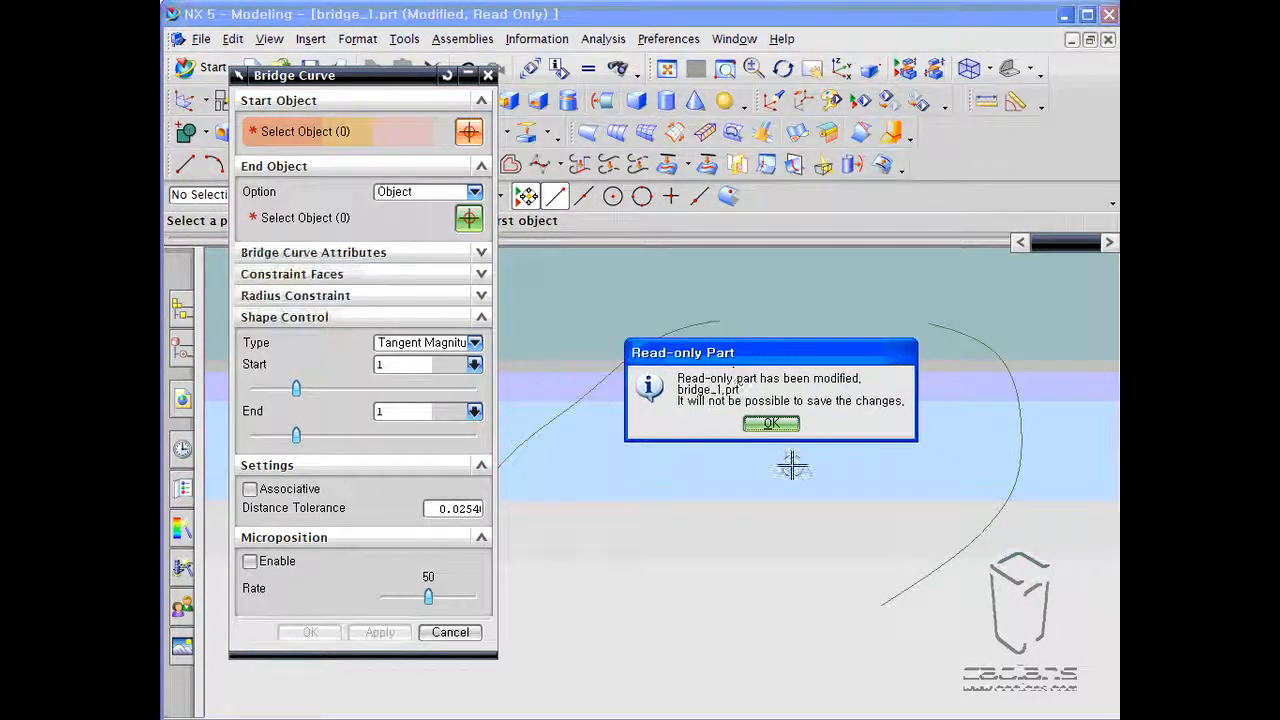
click(770, 425)
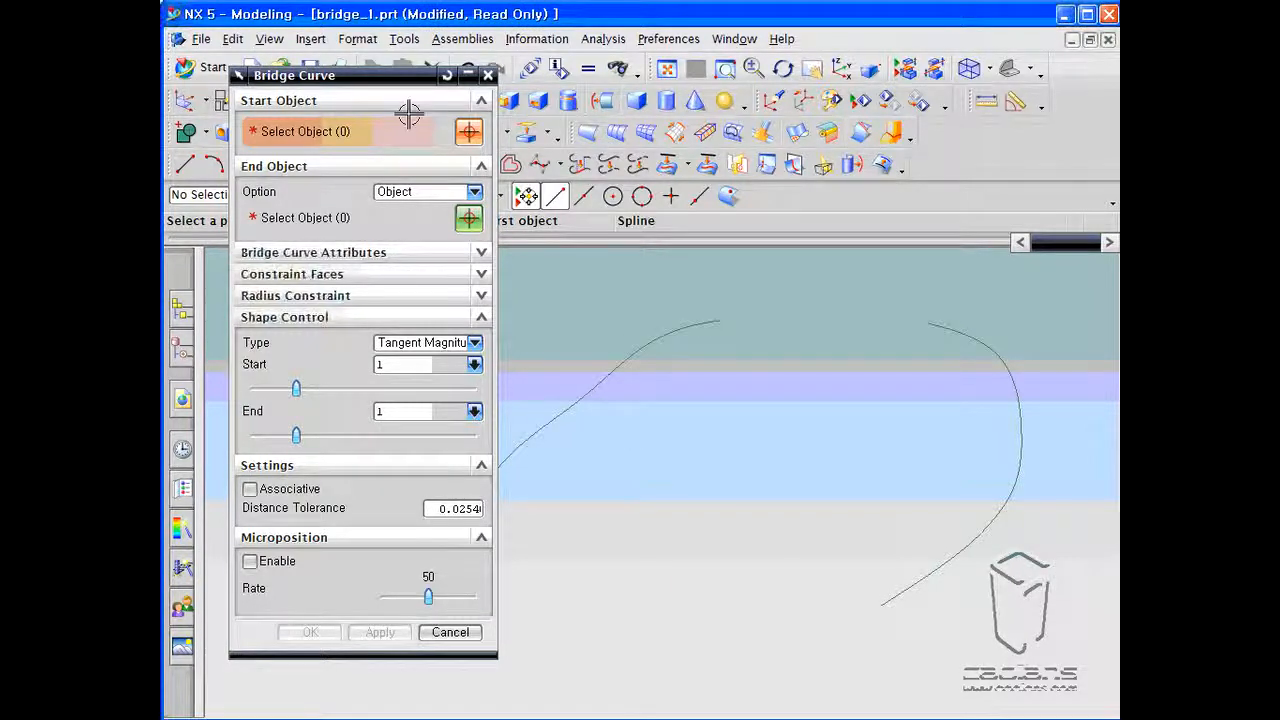
drag(364, 80, 329, 74)
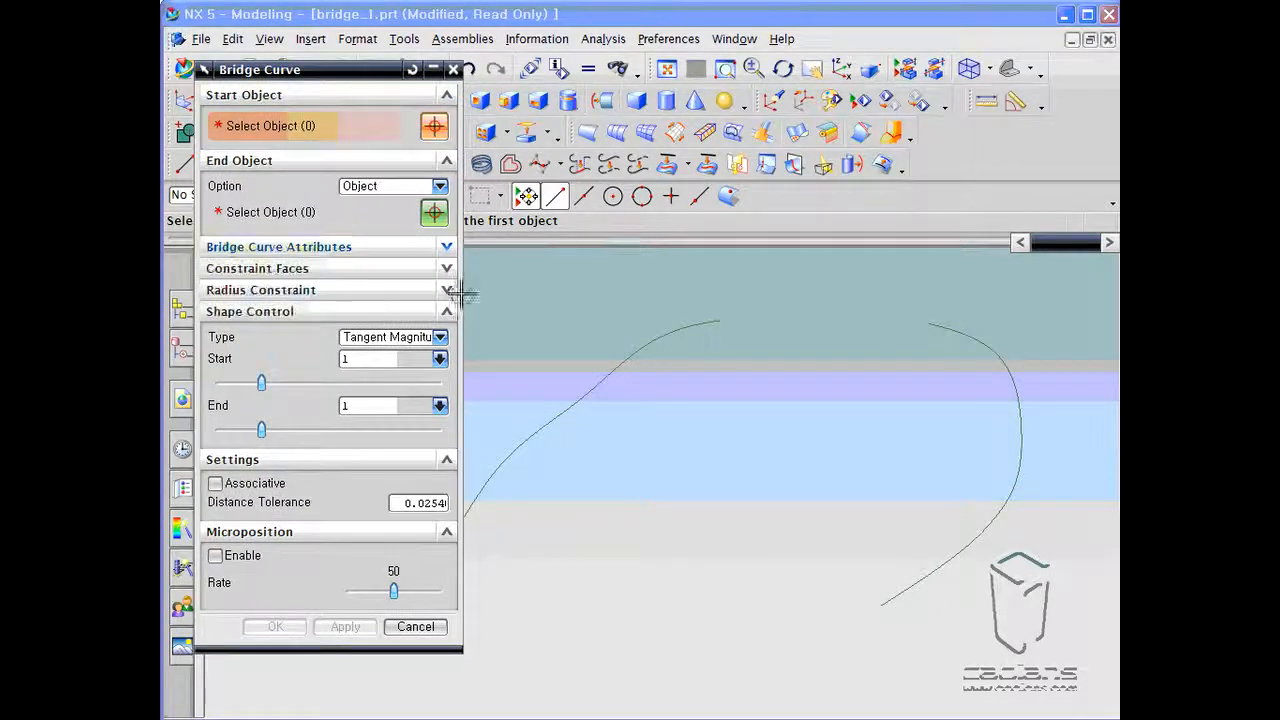
click(691, 326)
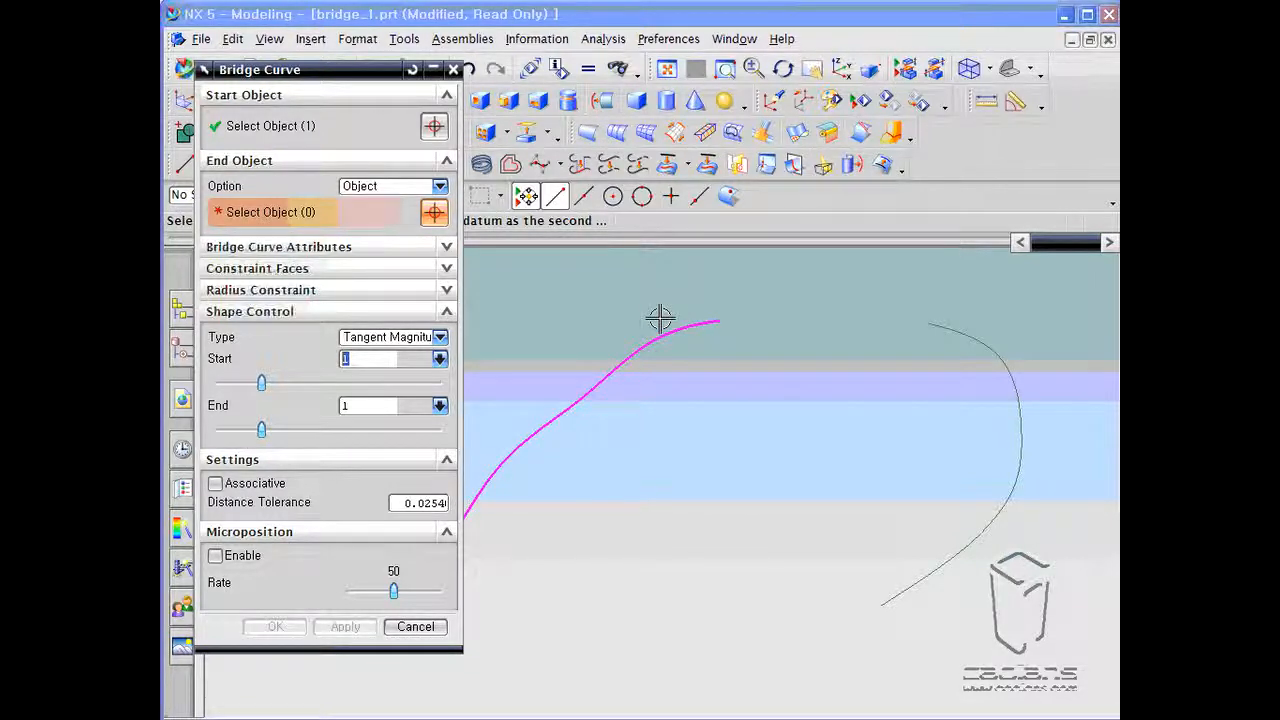
click(951, 328)
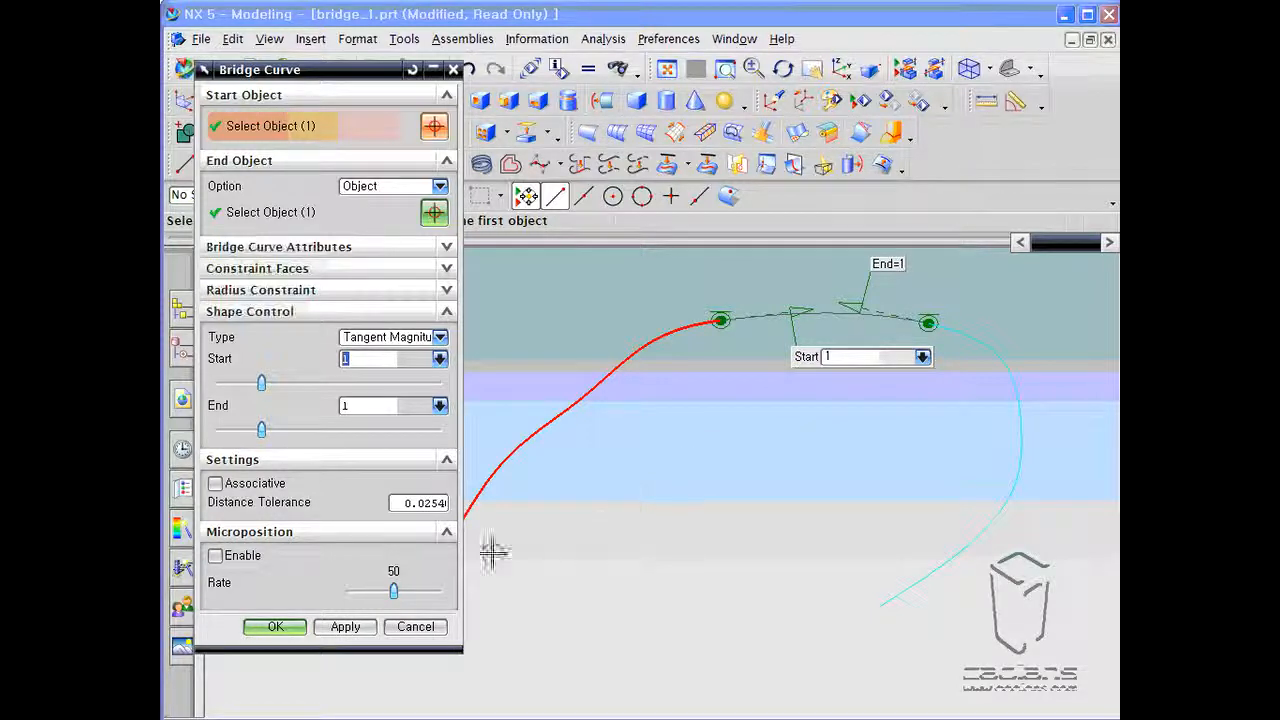
click(360, 532)
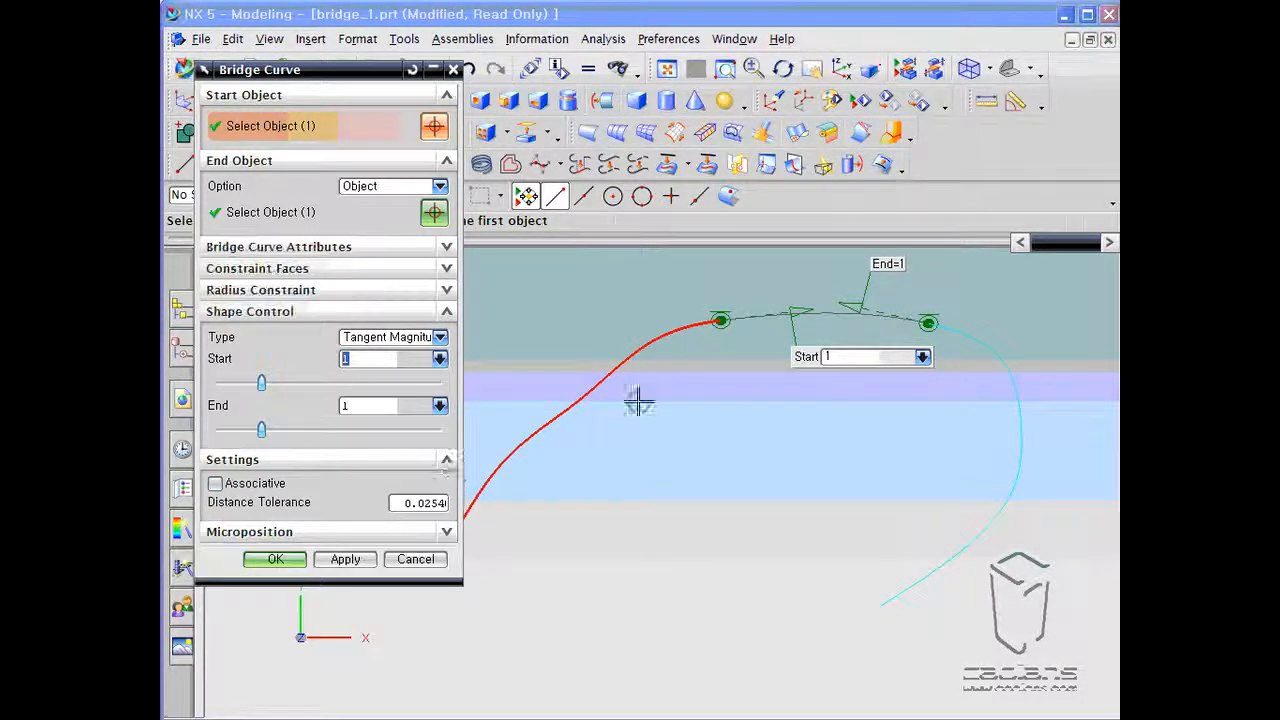
drag(723, 318, 689, 392)
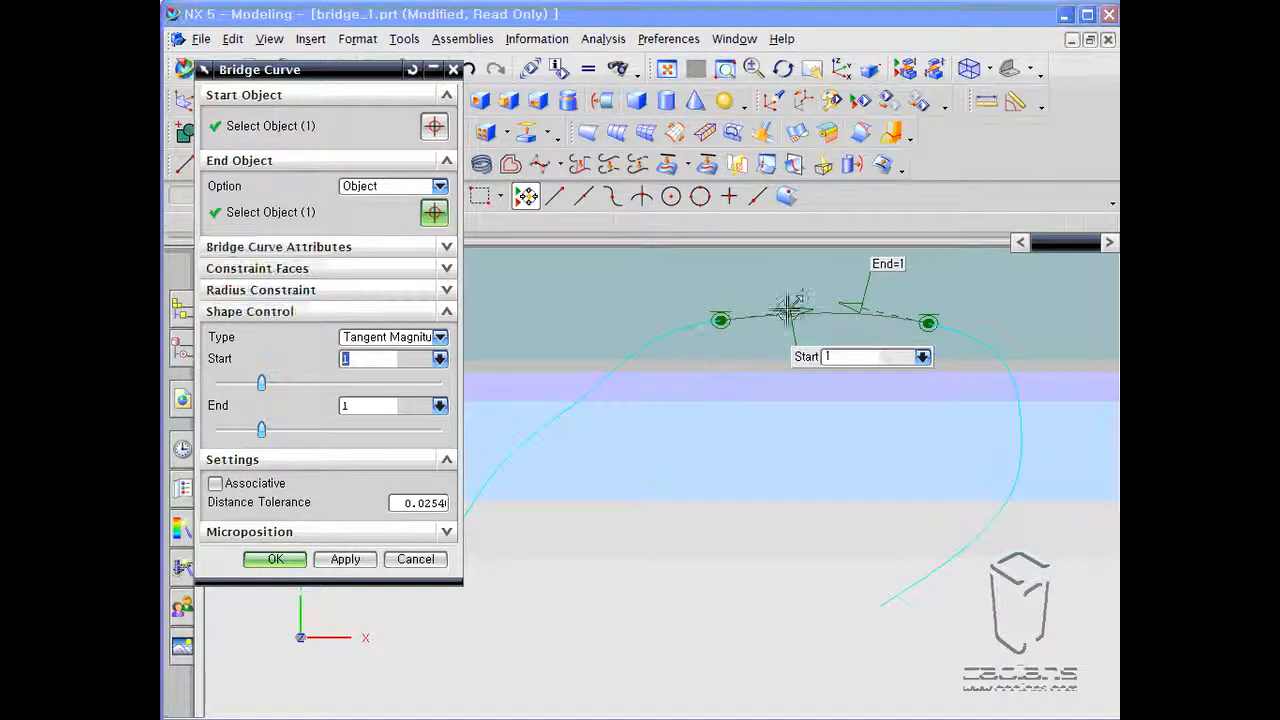
Set the continuity constraint at the bridge curve's end to G2 (Curvature)
click(445, 247)
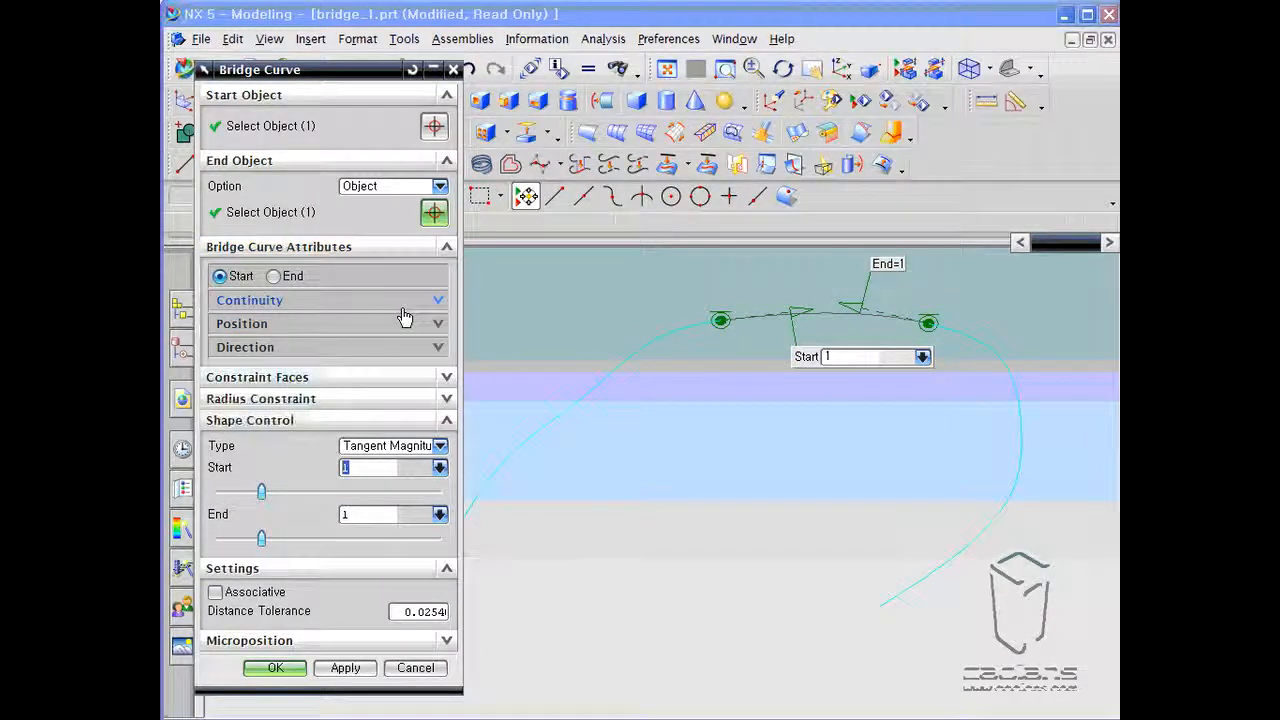
click(437, 300)
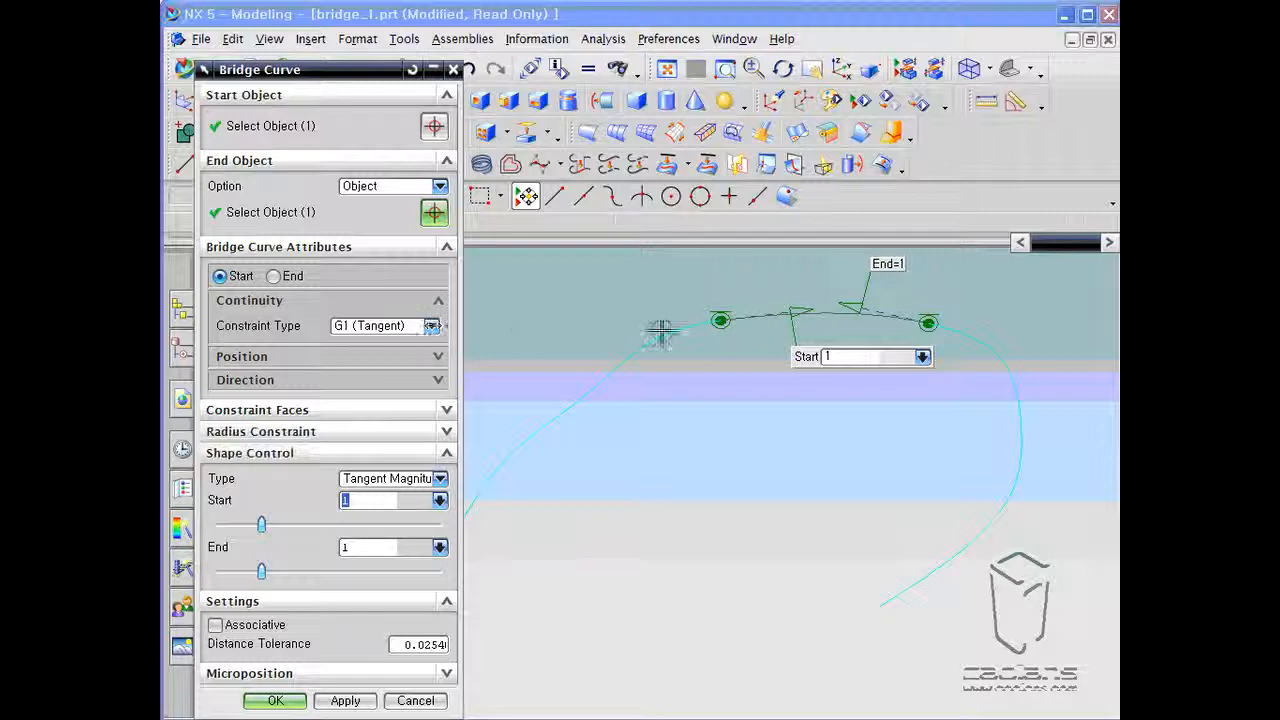
click(273, 276)
click(432, 327)
click(404, 368)
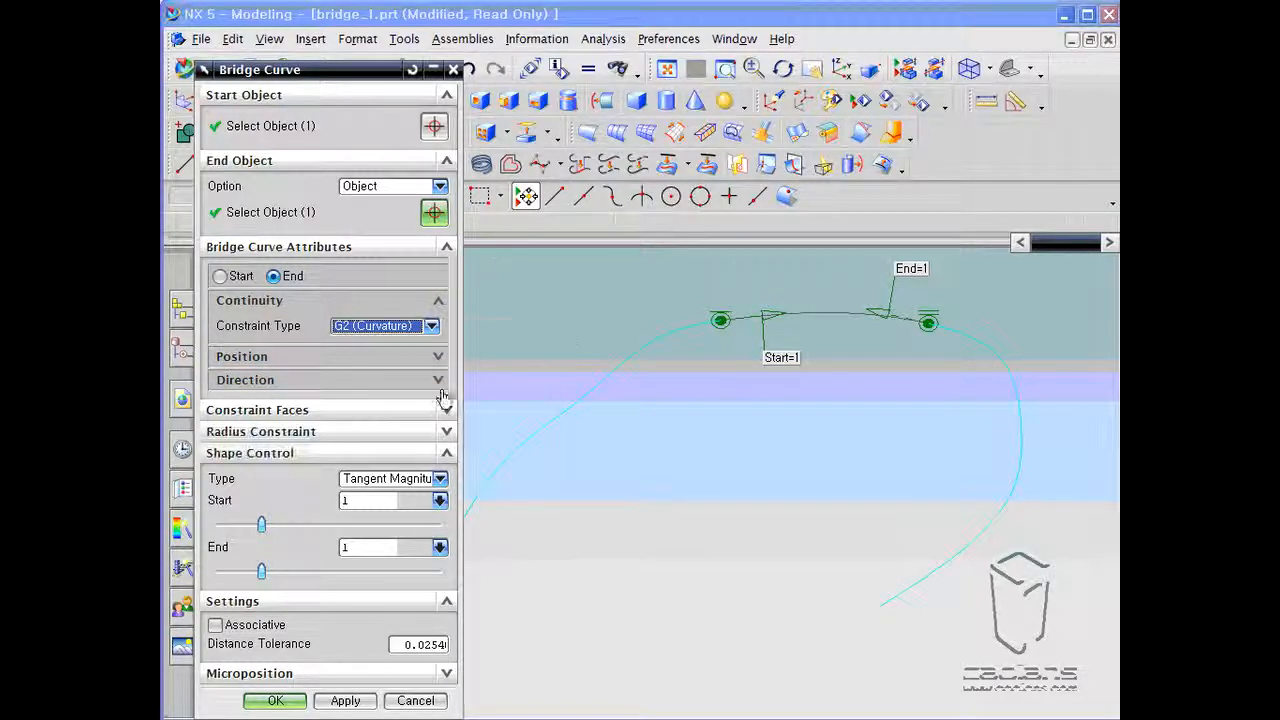
Try moving the bridge's end point along the right curve to a U percentage of 58.22, and return it to 0
click(420, 358)
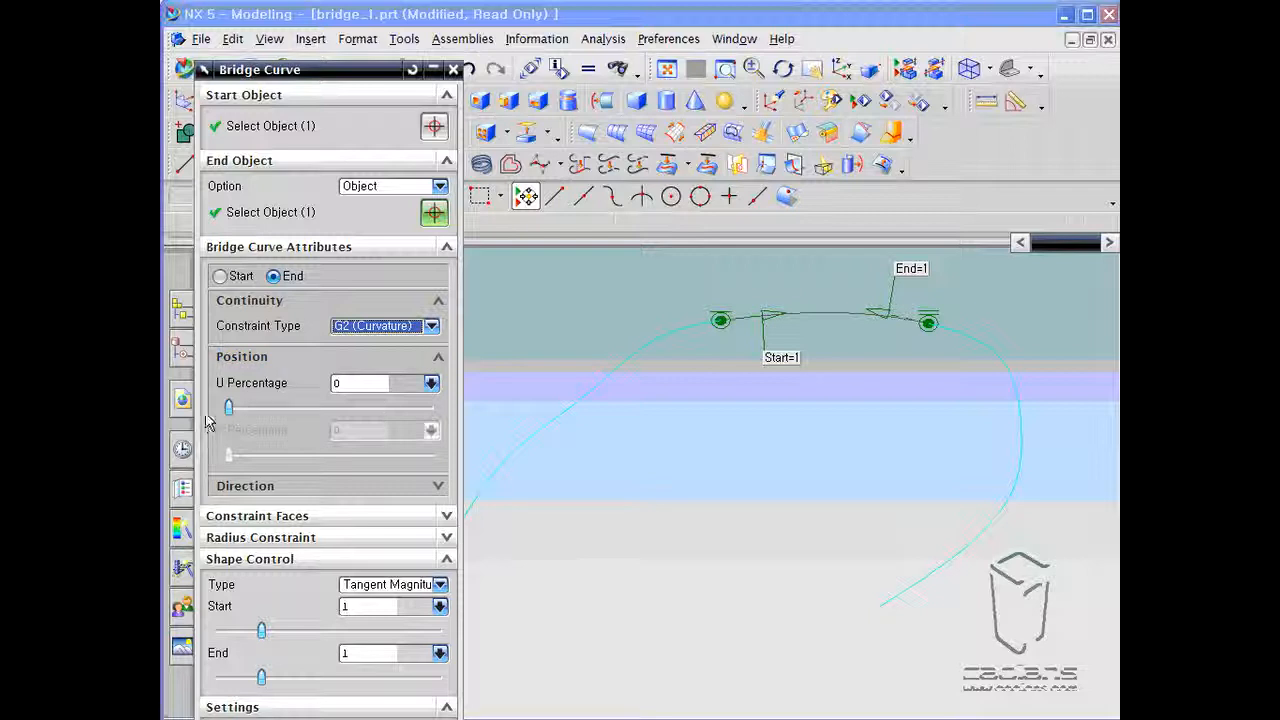
click(250, 409)
drag(232, 409, 342, 408)
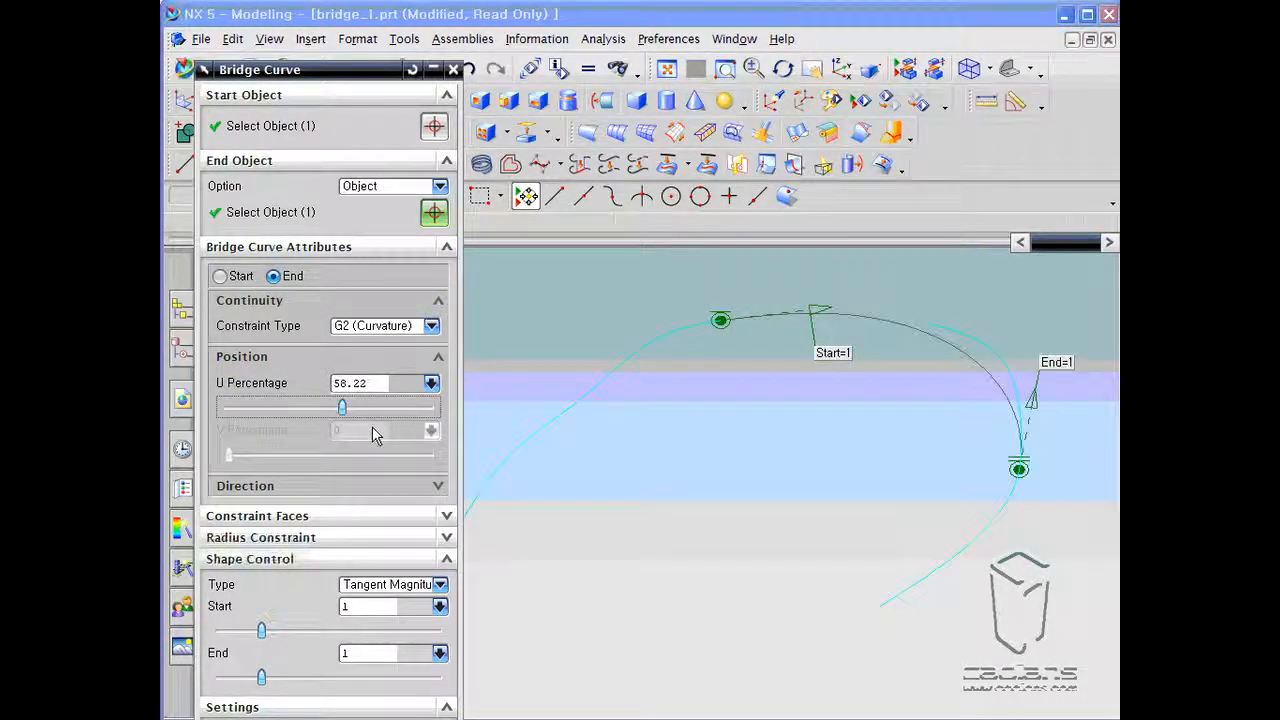
drag(1018, 468, 926, 325)
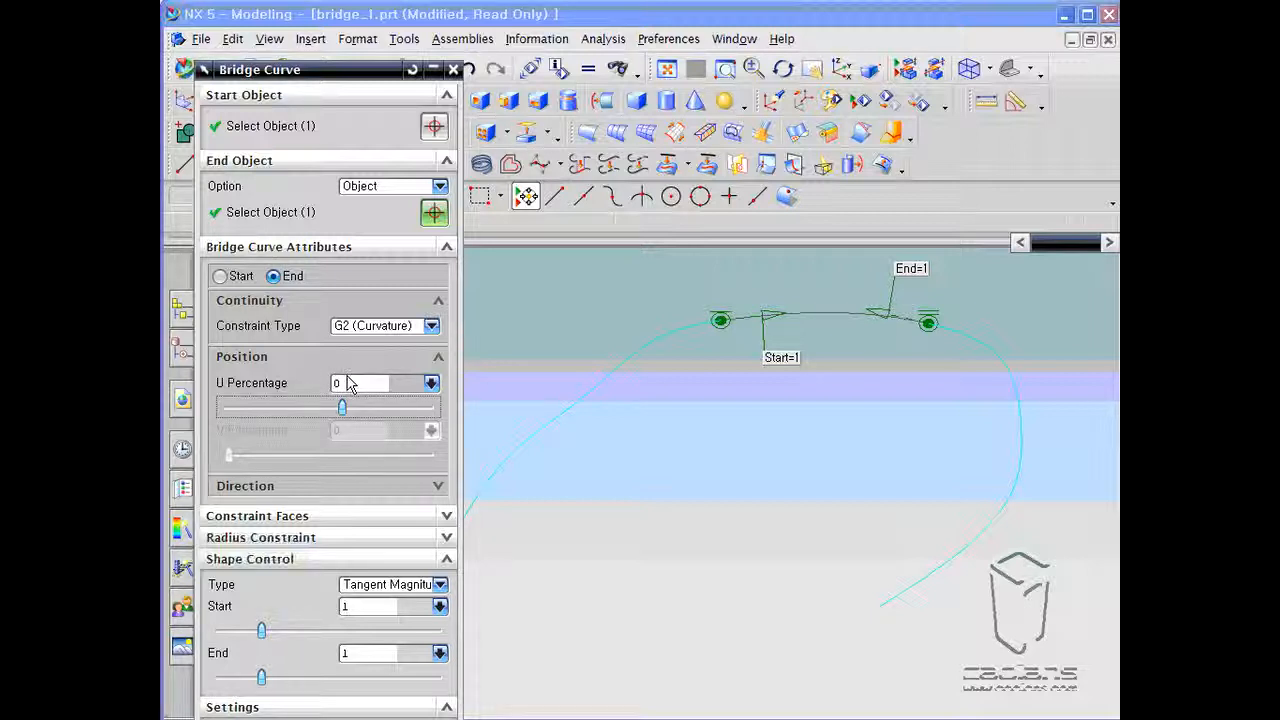
Try repositioning the bridge's start point at a U percentage of 100, and move its end point back to the right curve's upper end
click(219, 276)
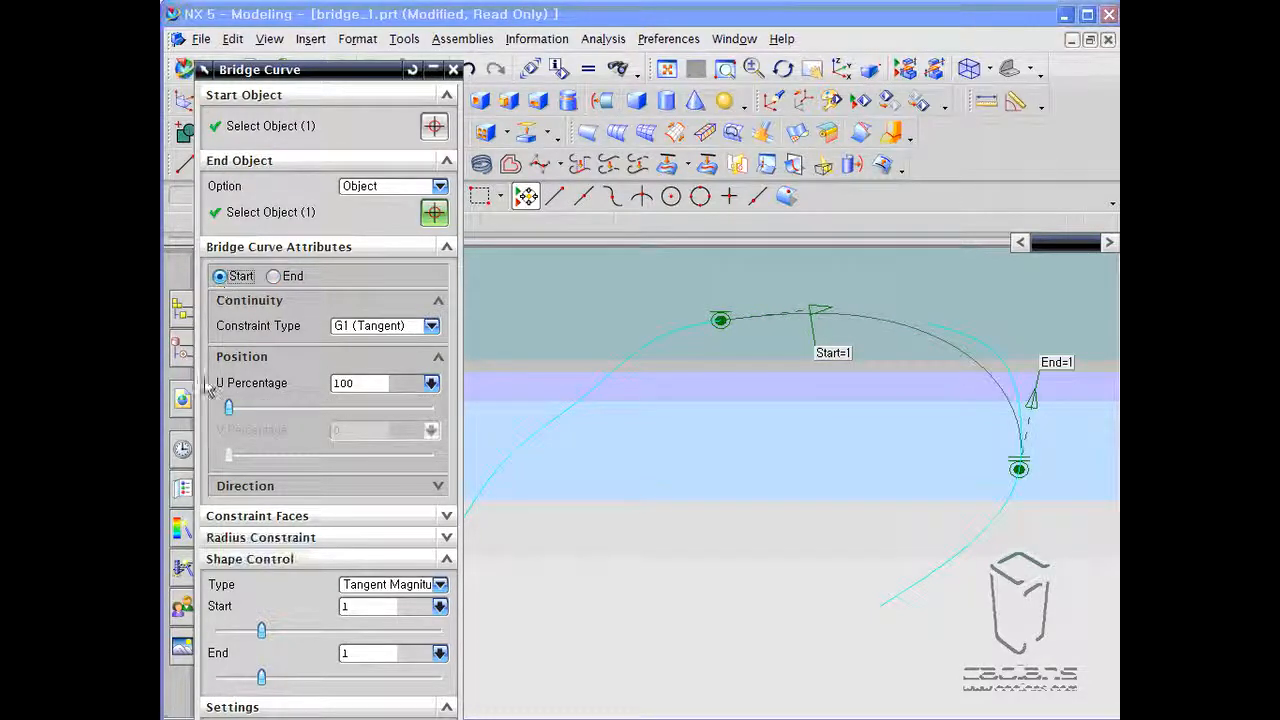
drag(229, 410, 479, 370)
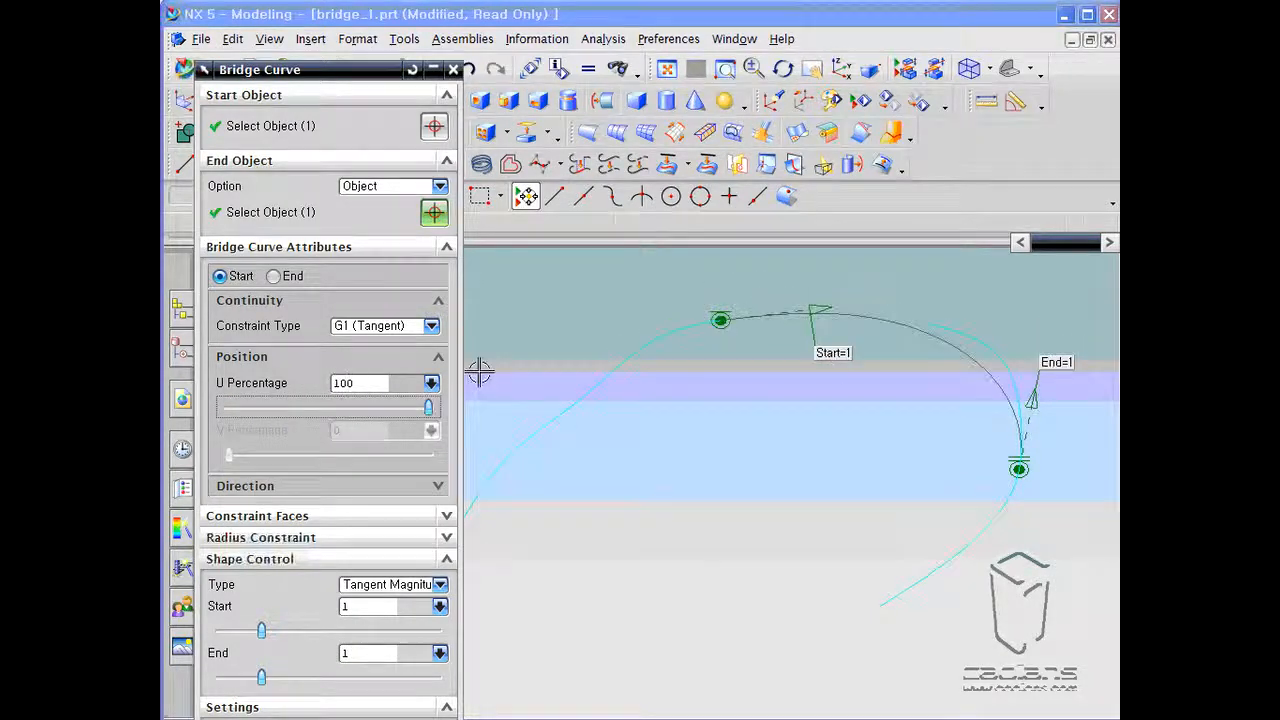
click(273, 276)
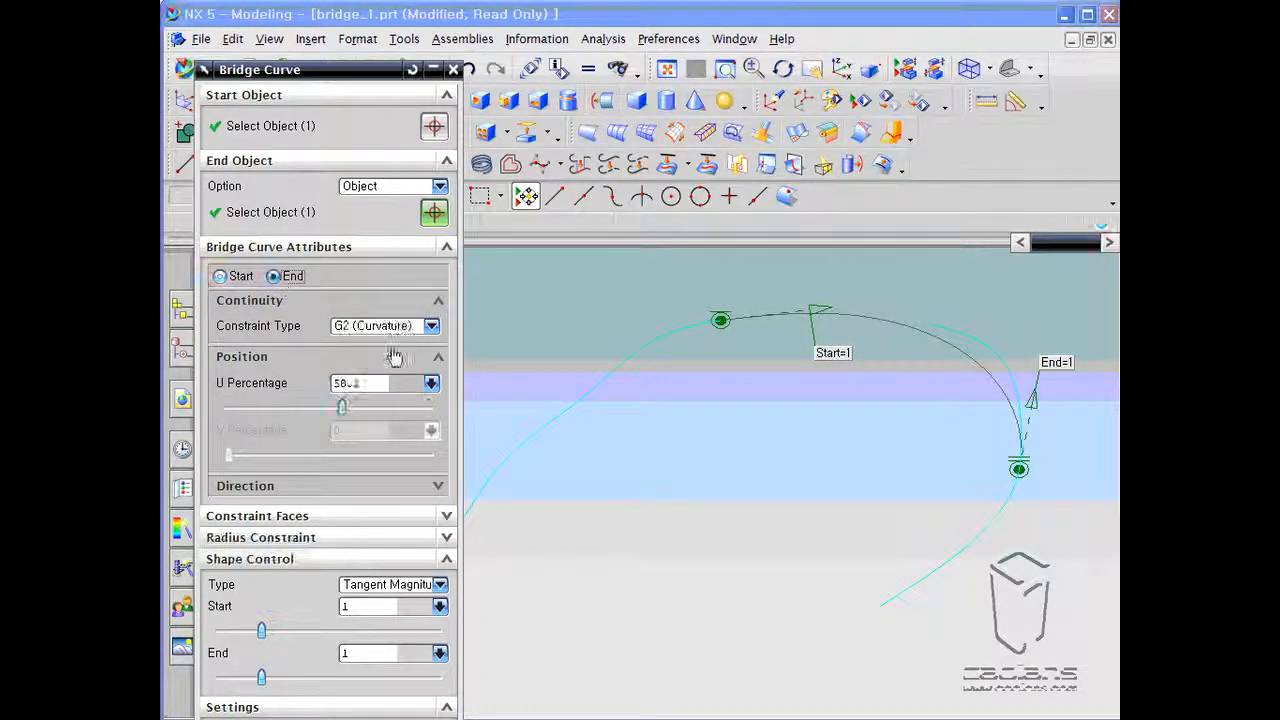
drag(1021, 467, 928, 322)
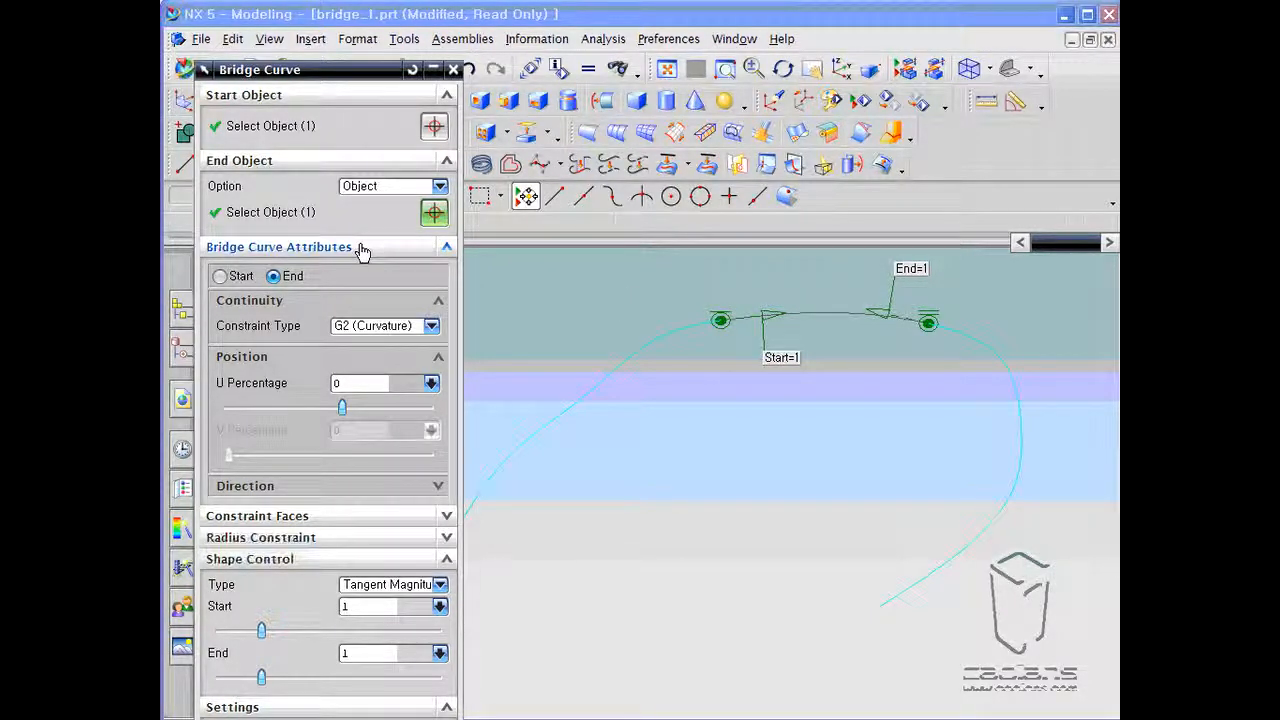
Create the bridge curve between the two open curves with Associative disabled and finish bridging
click(362, 249)
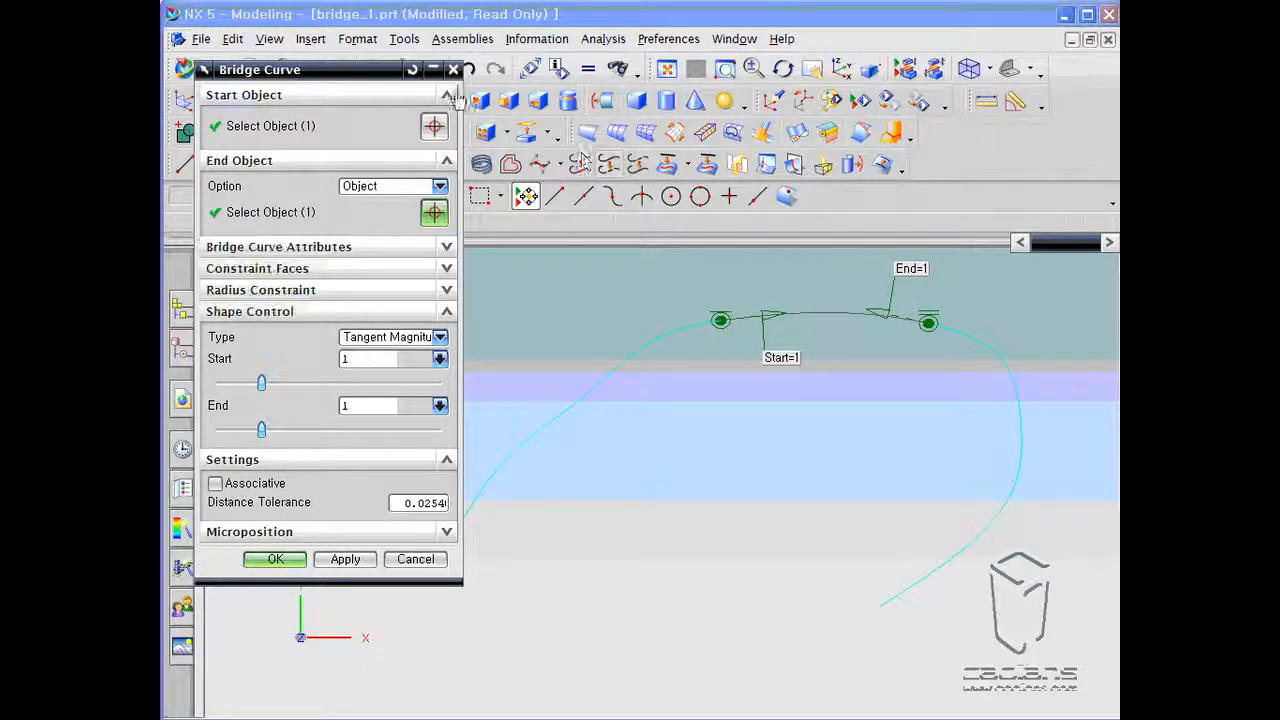
drag(340, 78, 325, 97)
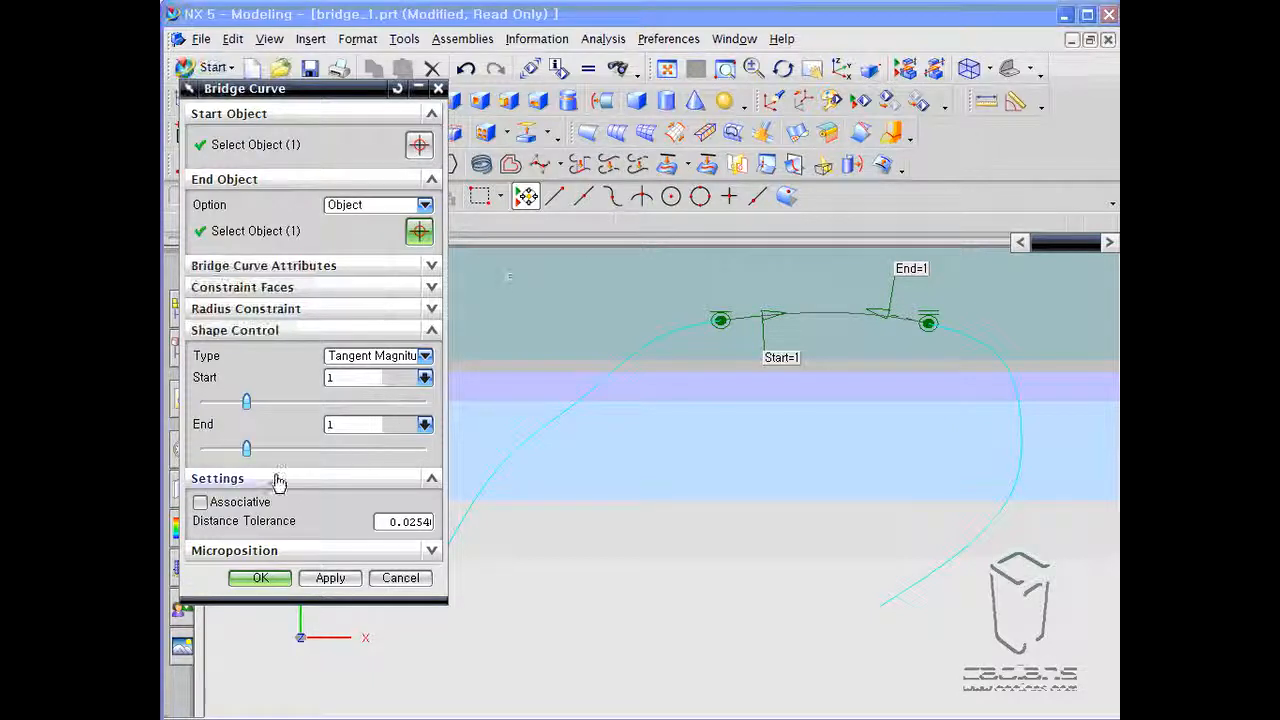
click(258, 580)
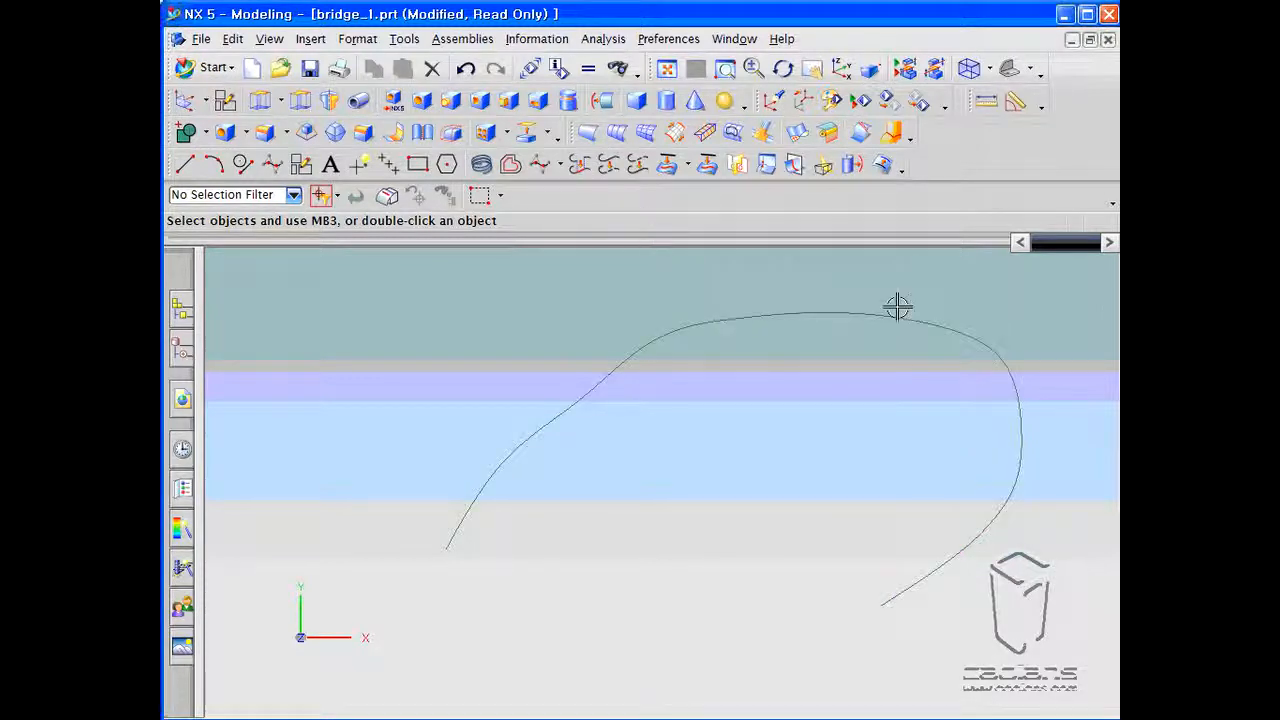
Change the display color of the bridge curve to yellow
shift+middle_drag(890, 413, 834, 409)
right_drag(803, 317, 779, 346)
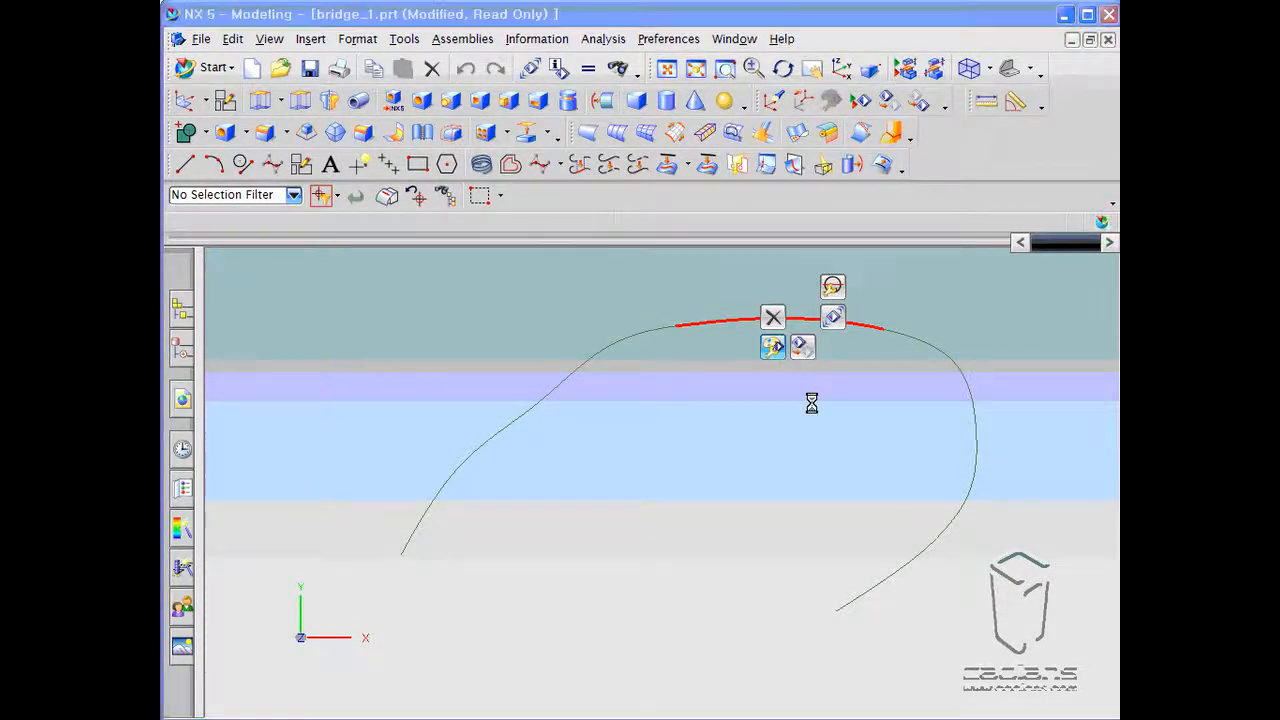
click(419, 197)
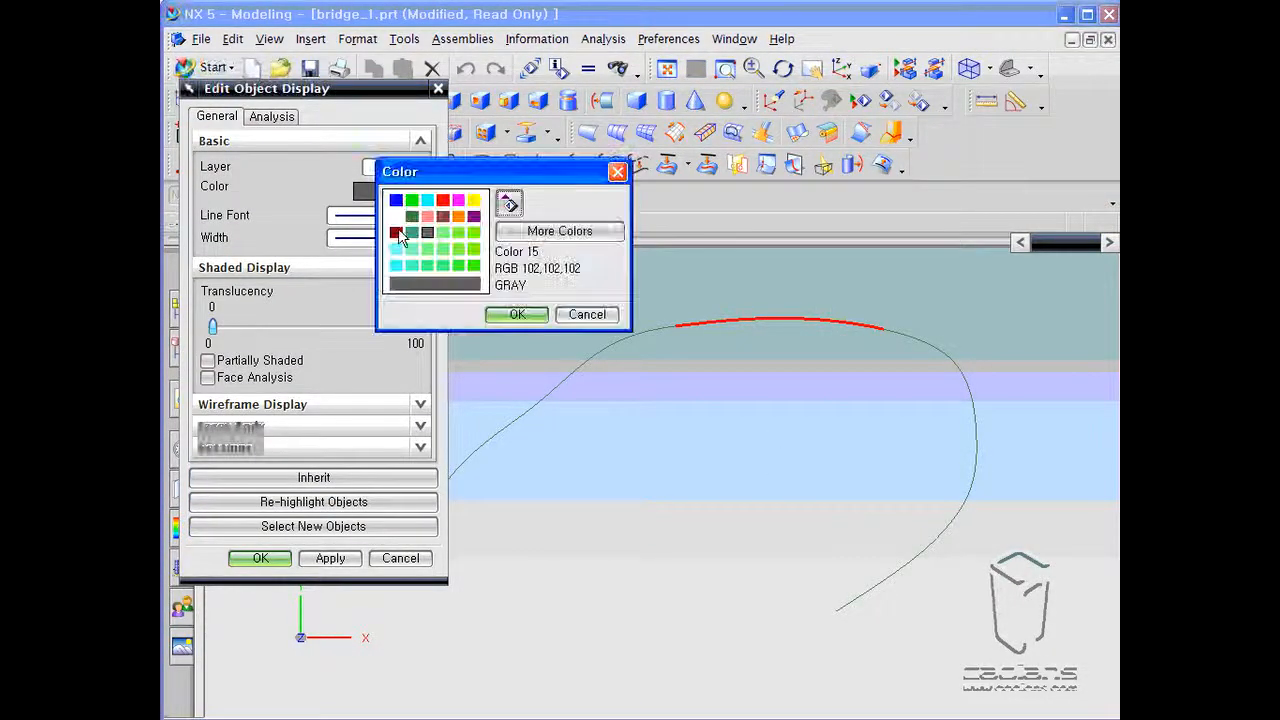
double_click(478, 222)
click(335, 557)
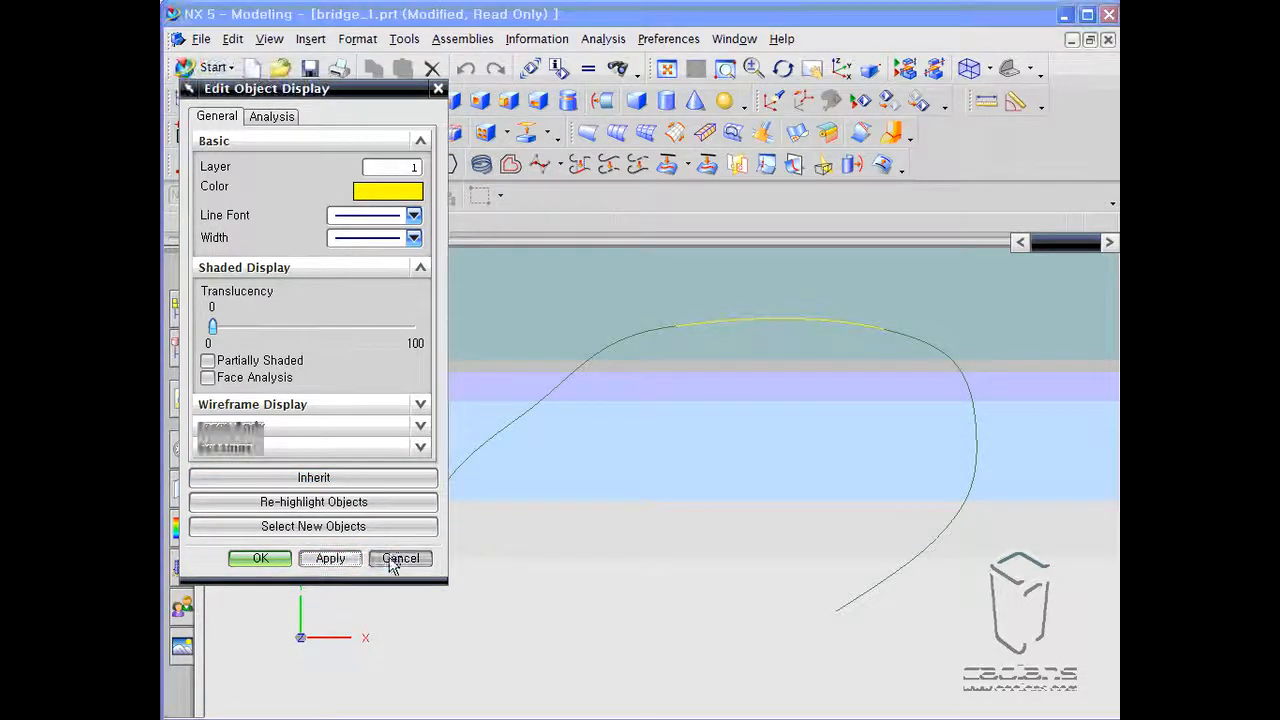
click(400, 558)
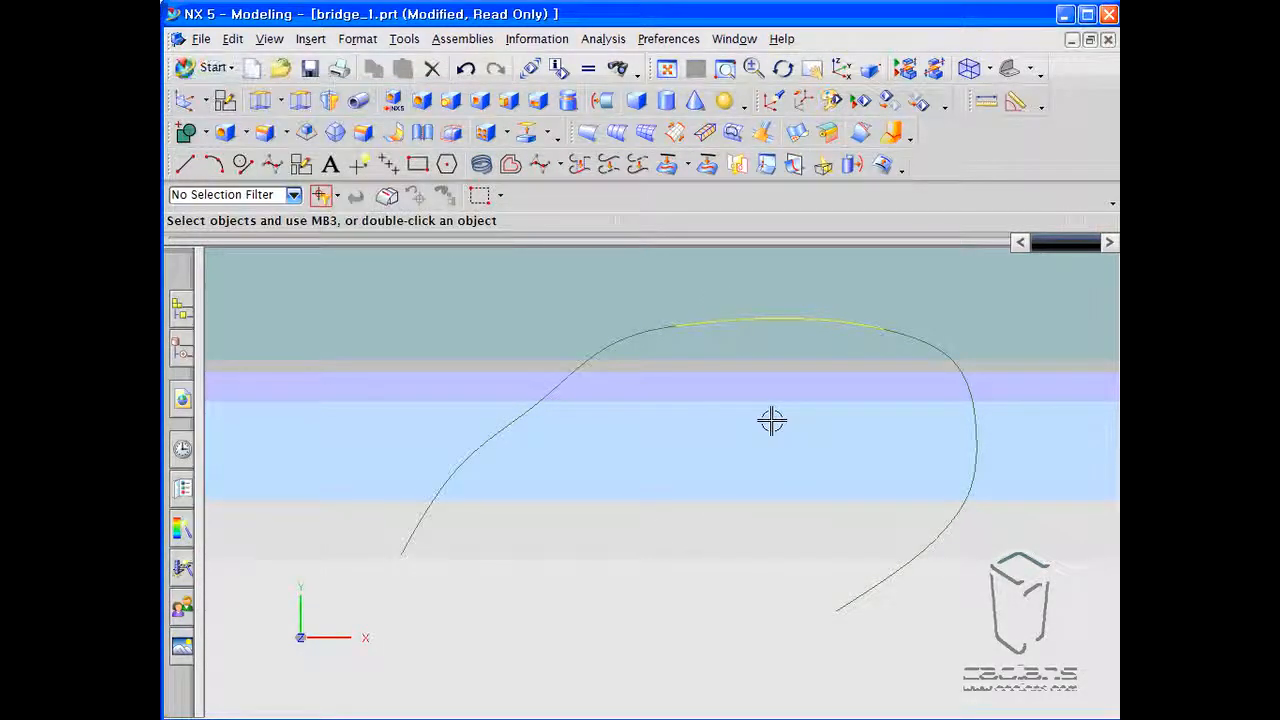
Join the three tangent curves into one non-associative General curve, with Input Curves set to Delete
click(636, 166)
click(431, 500)
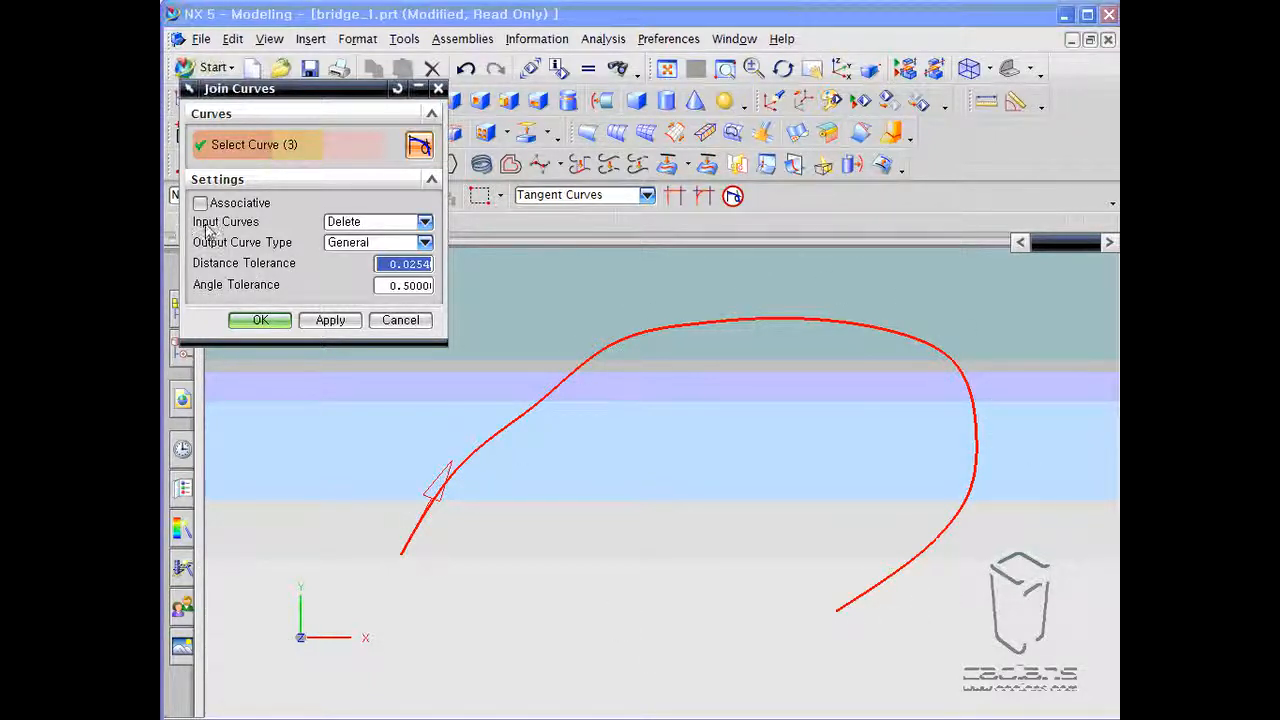
click(425, 222)
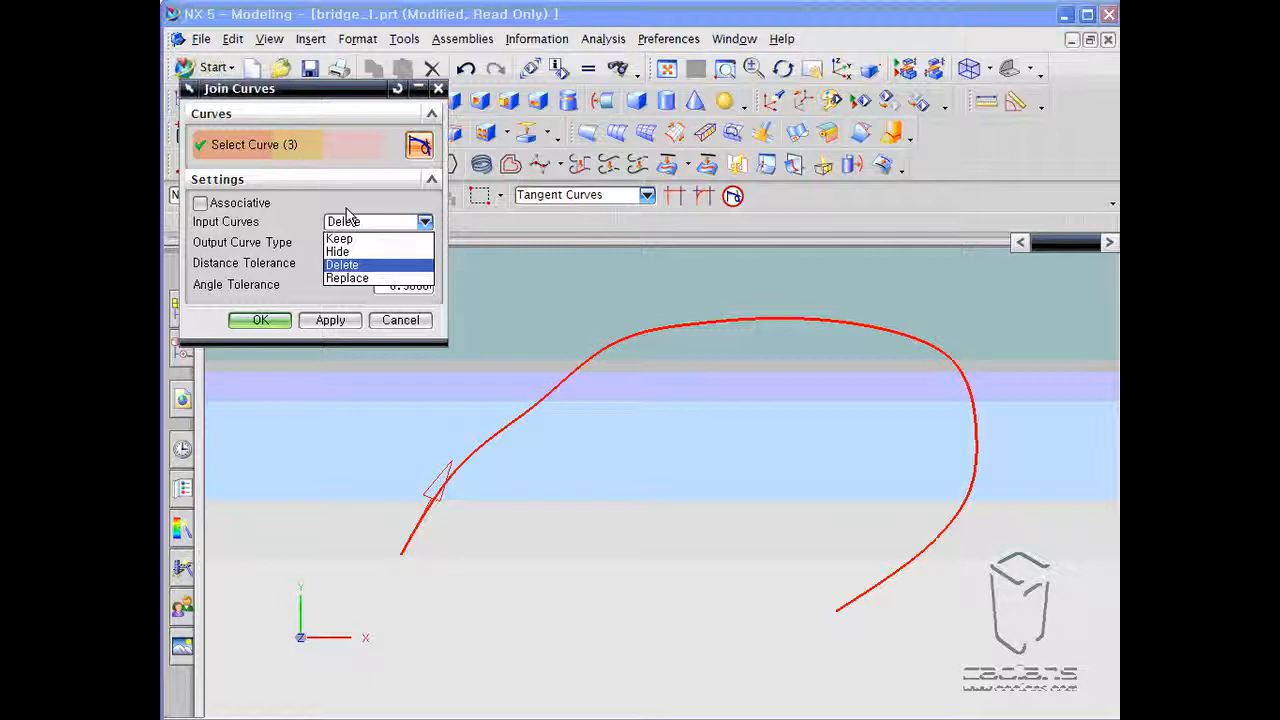
click(372, 264)
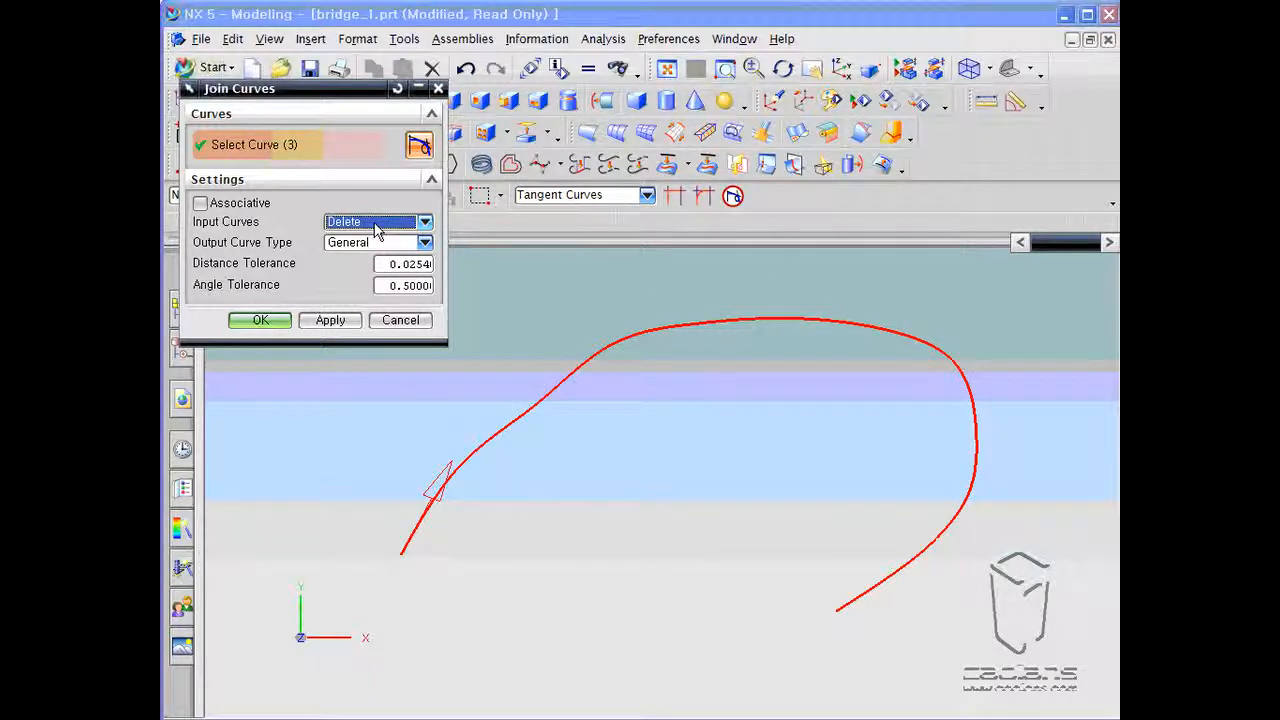
click(259, 320)
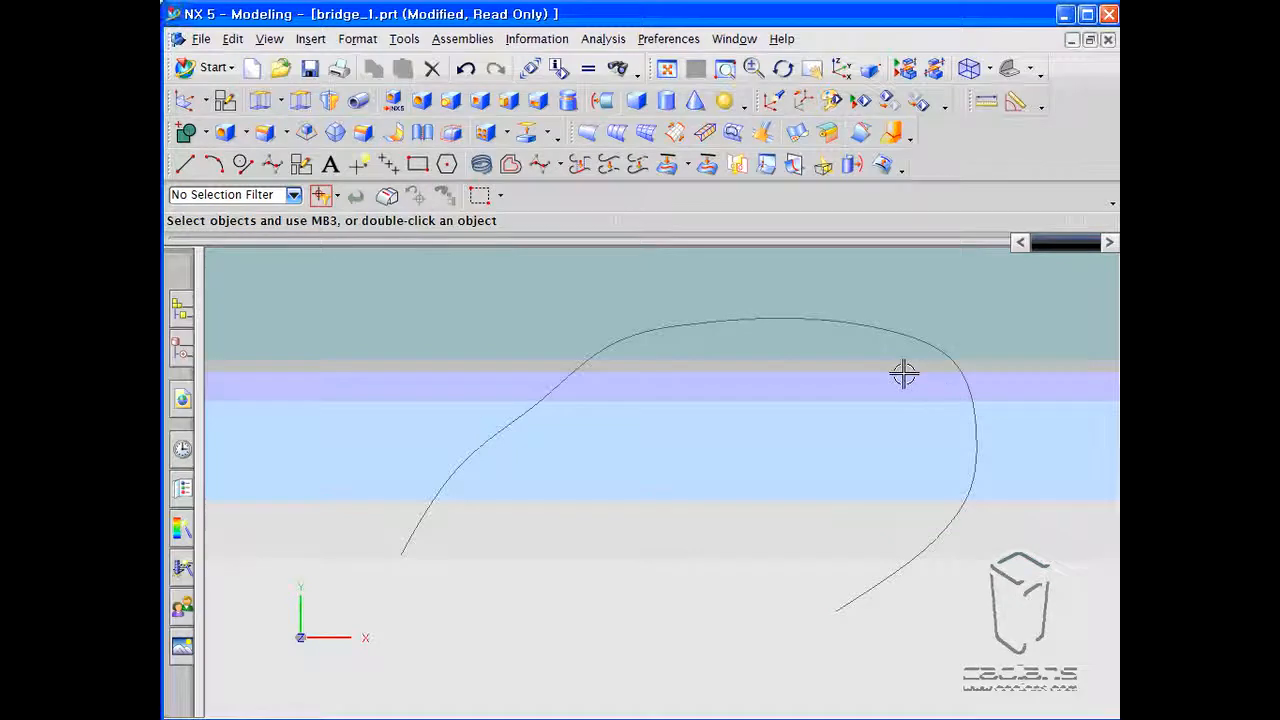
Simplify the joined spline into lines and arcs with Simplify Curve, using the Delete option for the original curve
click(612, 174)
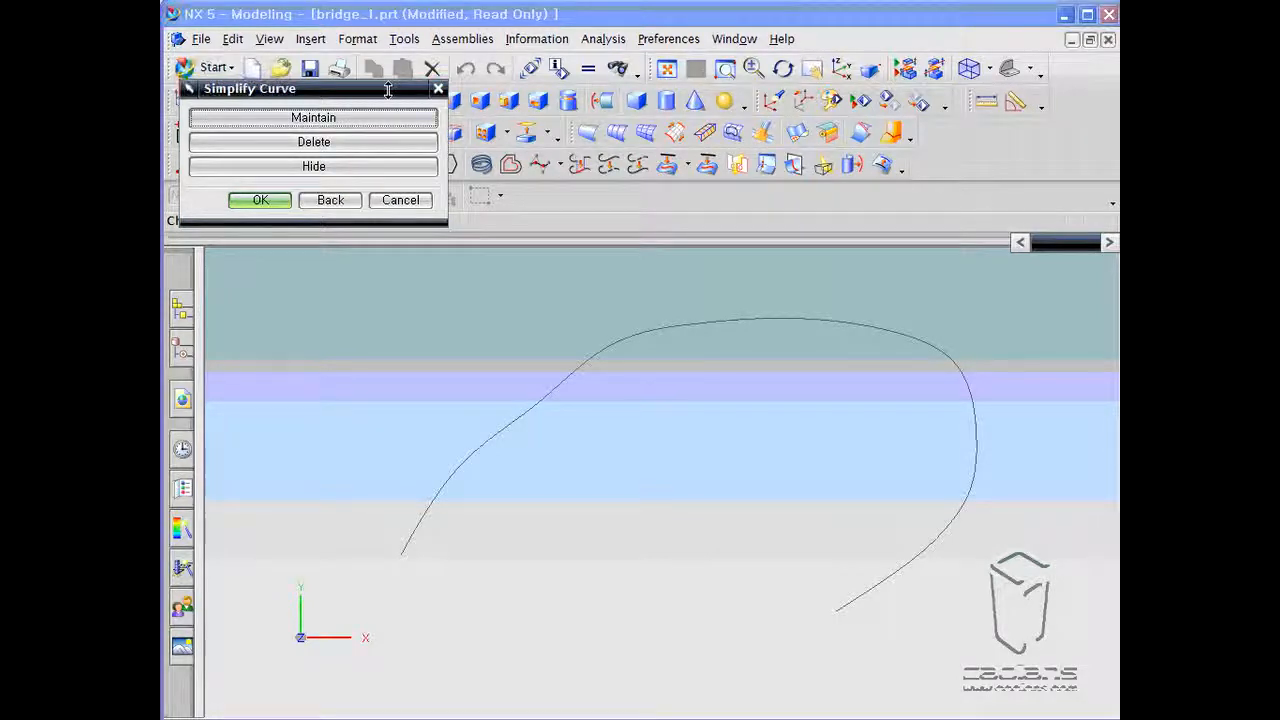
drag(345, 92, 391, 232)
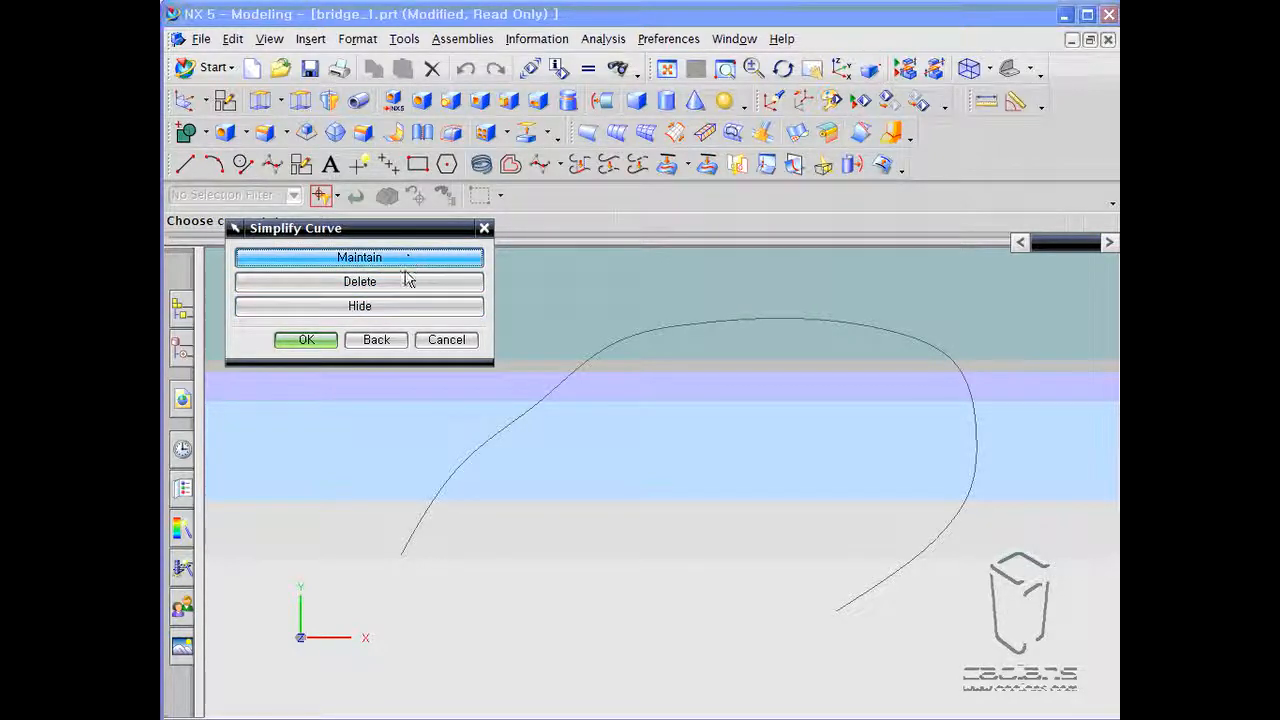
click(408, 288)
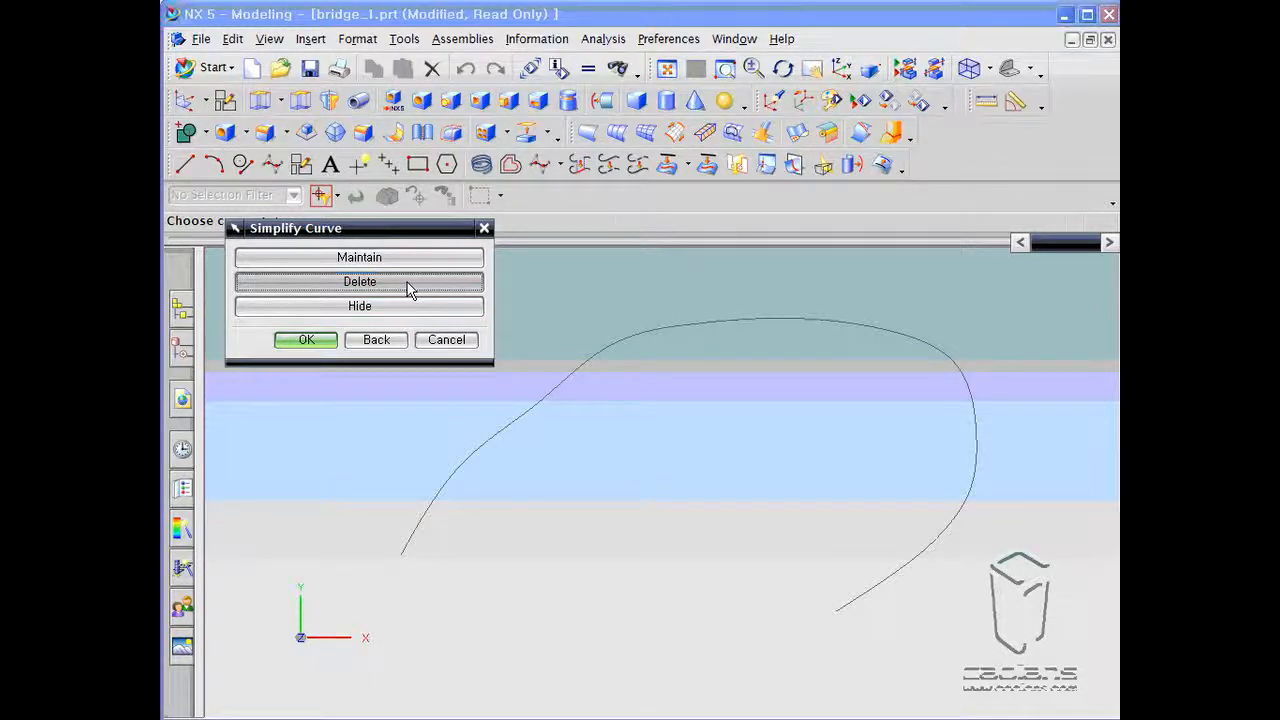
click(502, 428)
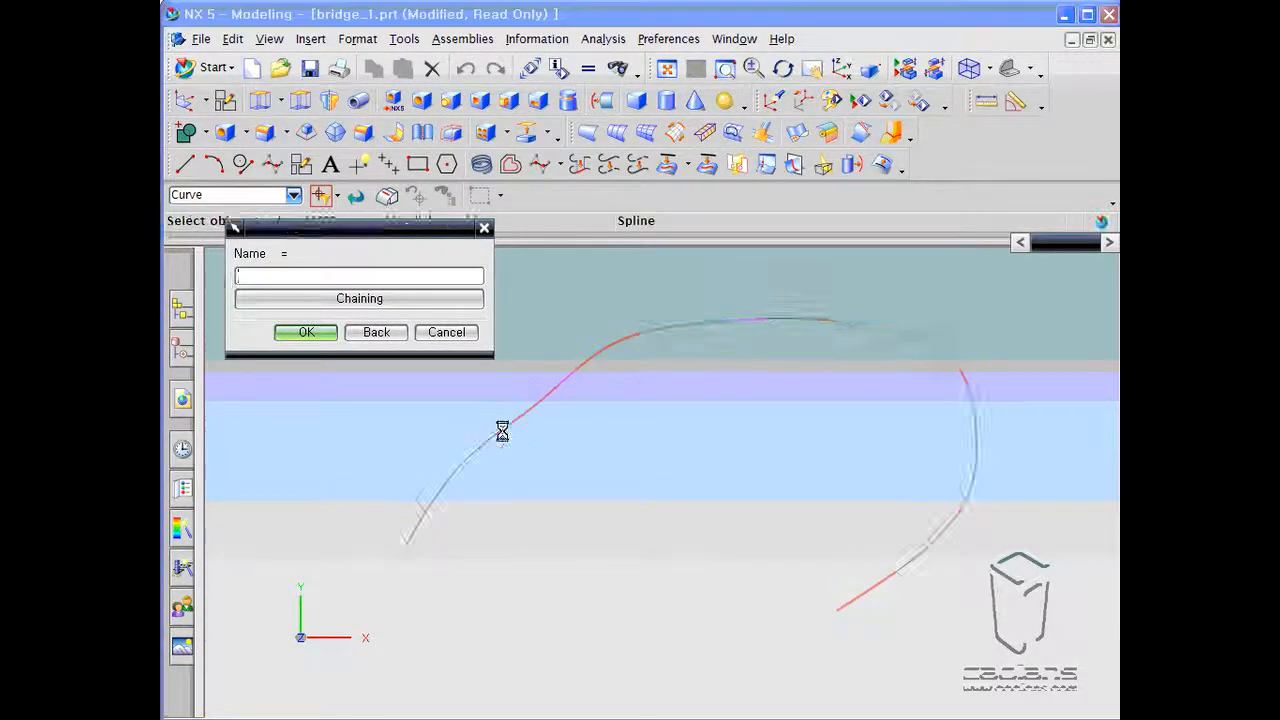
click(318, 333)
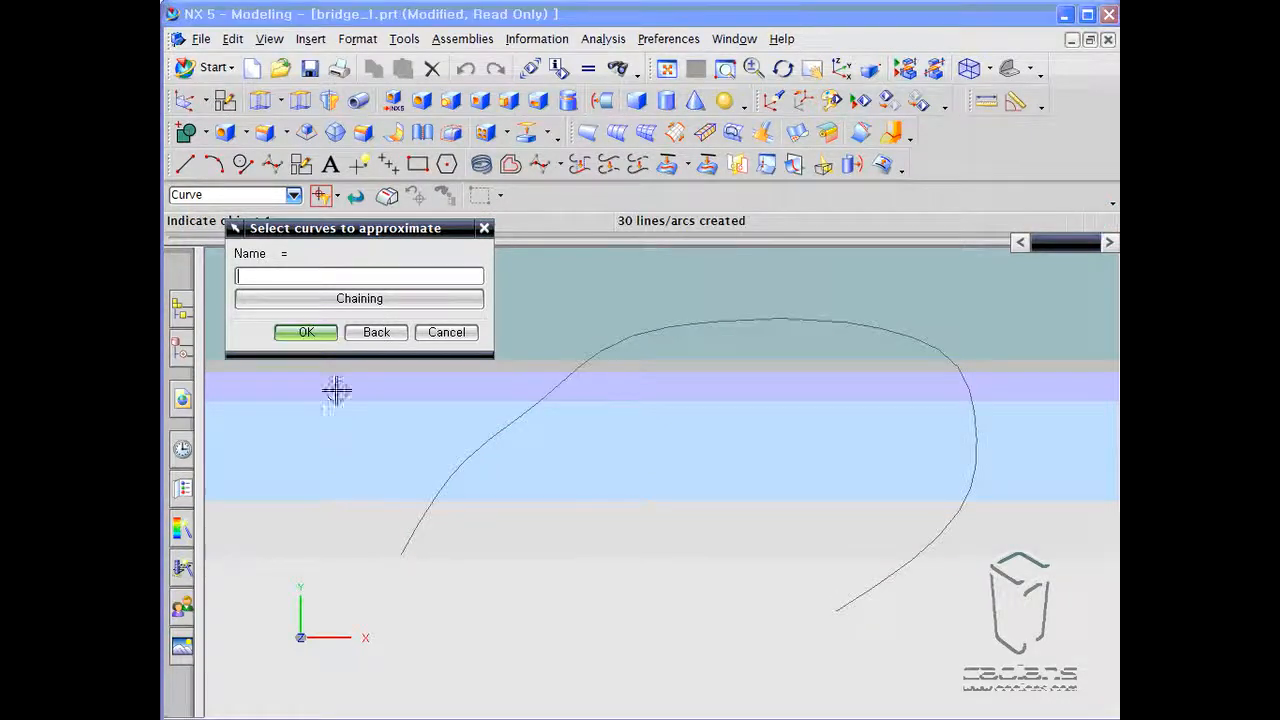
Exit Simplify Curve without selecting further curves to approximate
click(436, 333)
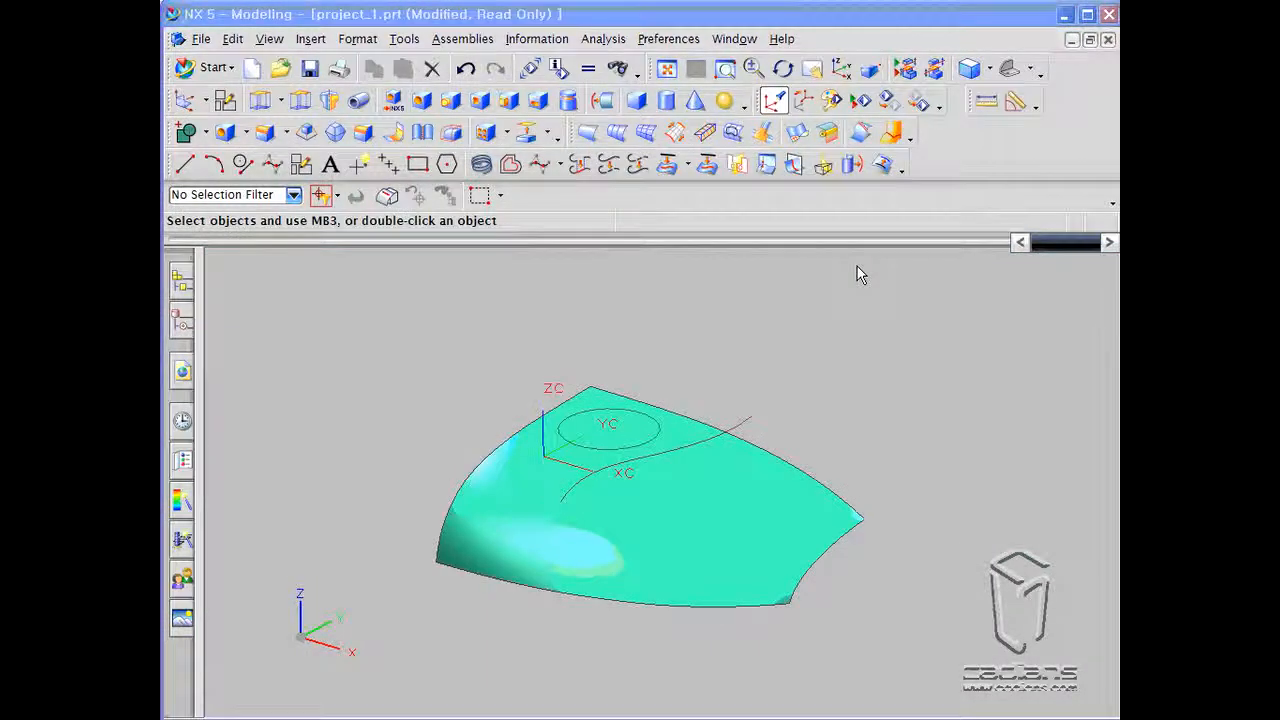
Start Project Curve and select the circle and the open S-shaped curve as the curves to project
click(305, 42)
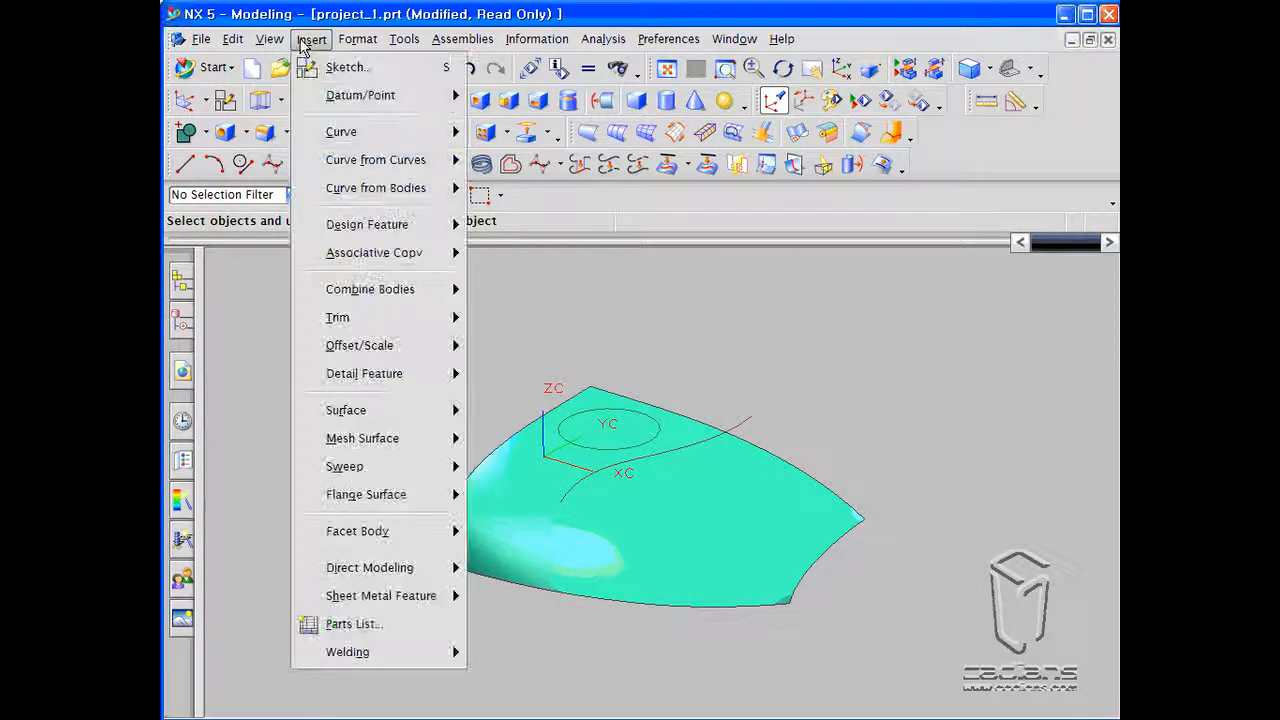
mouse_move(363, 168)
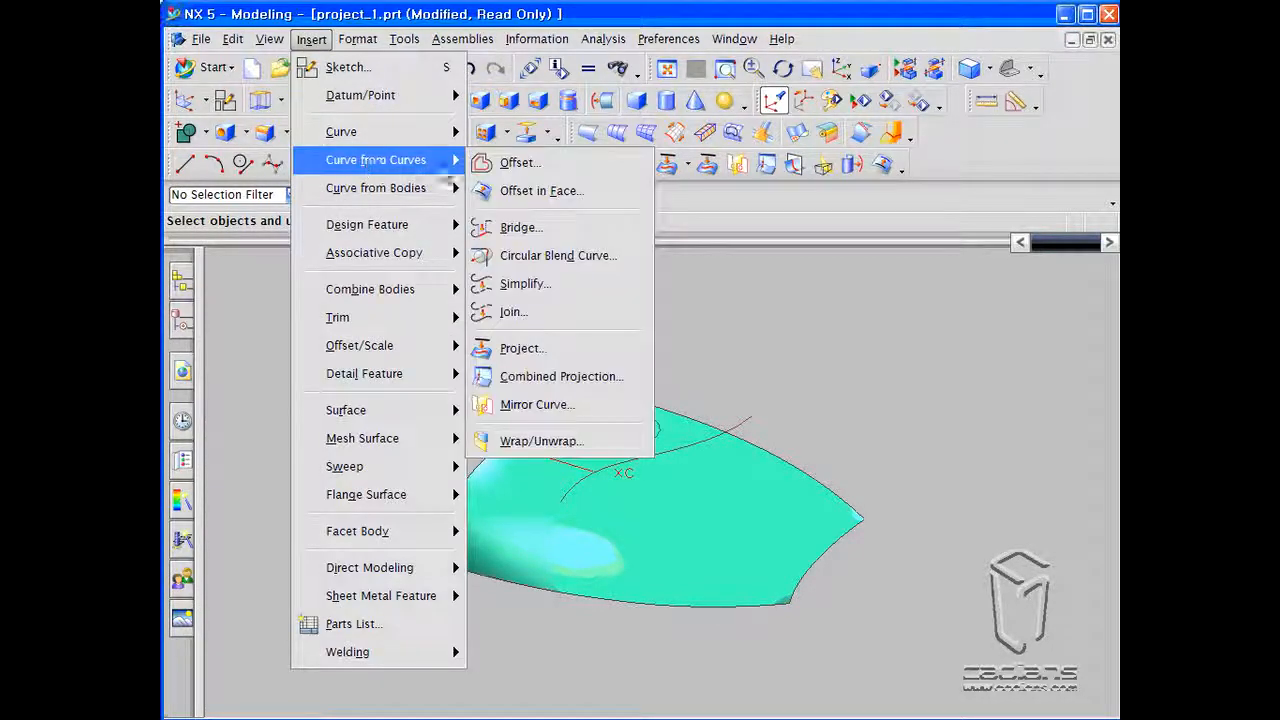
click(538, 352)
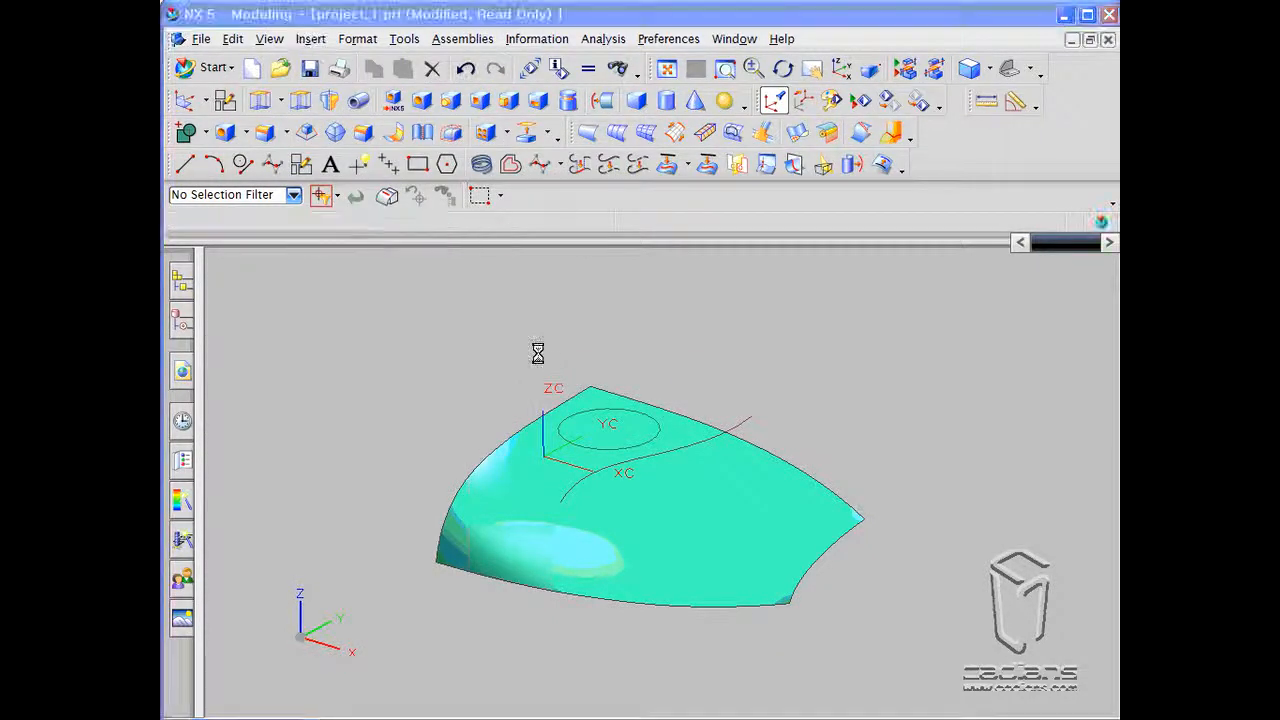
drag(393, 228, 364, 255)
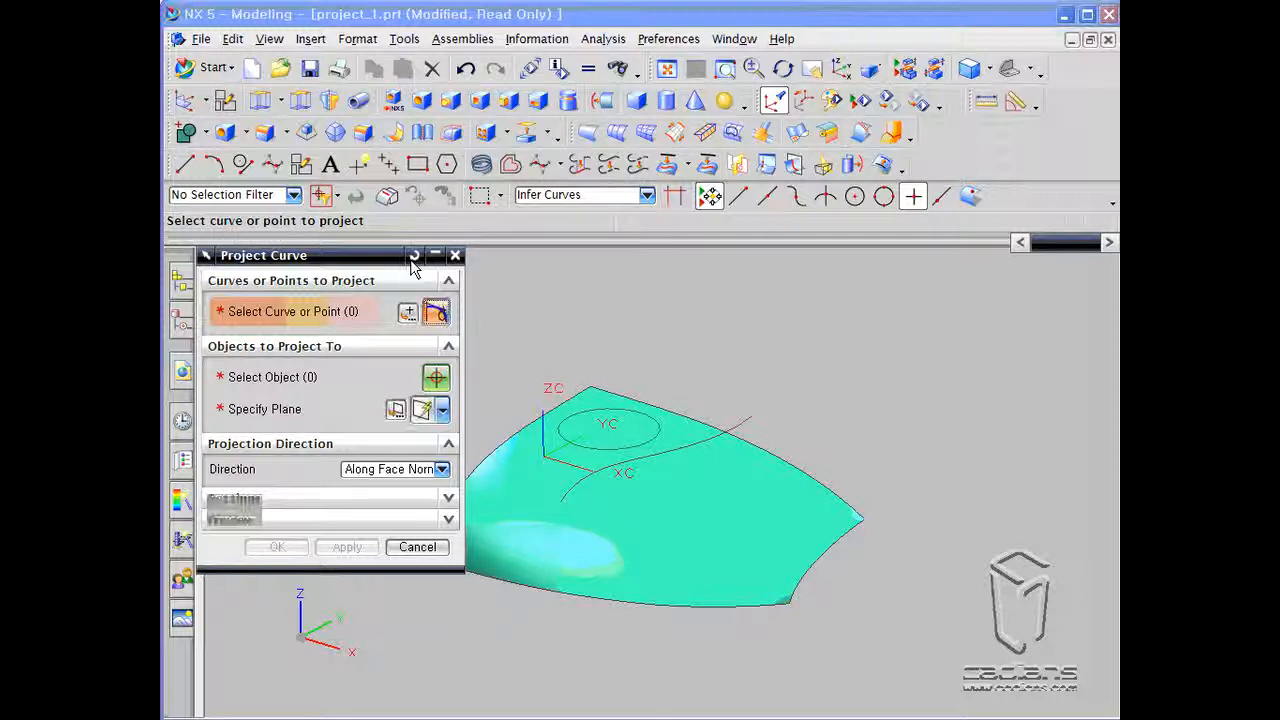
shift+middle_drag(574, 323, 634, 303)
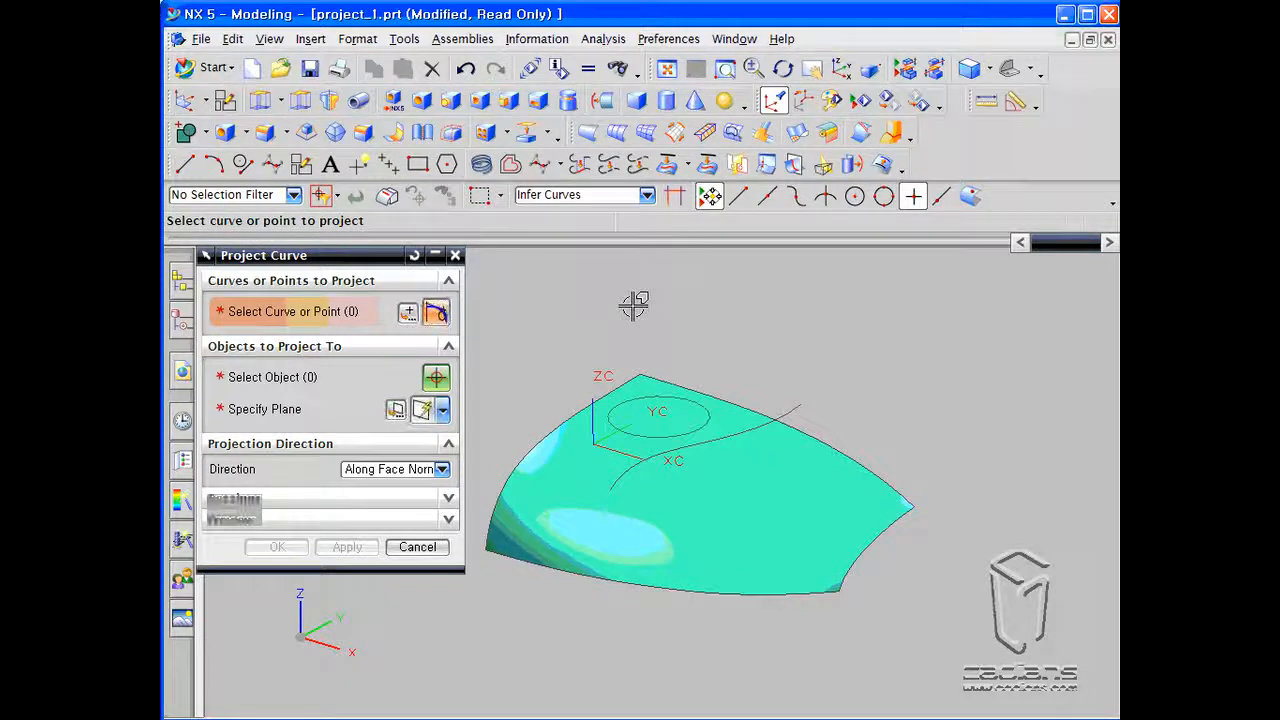
middle_drag(726, 349, 714, 323)
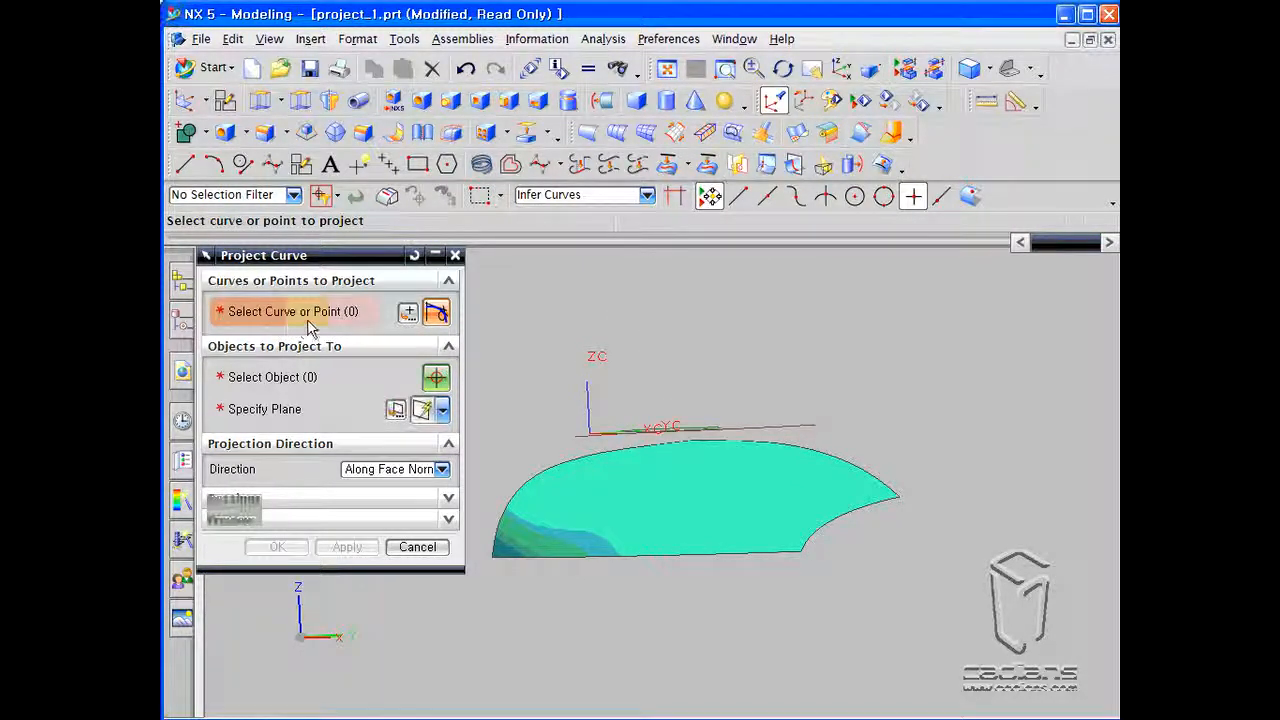
middle_drag(722, 375, 738, 390)
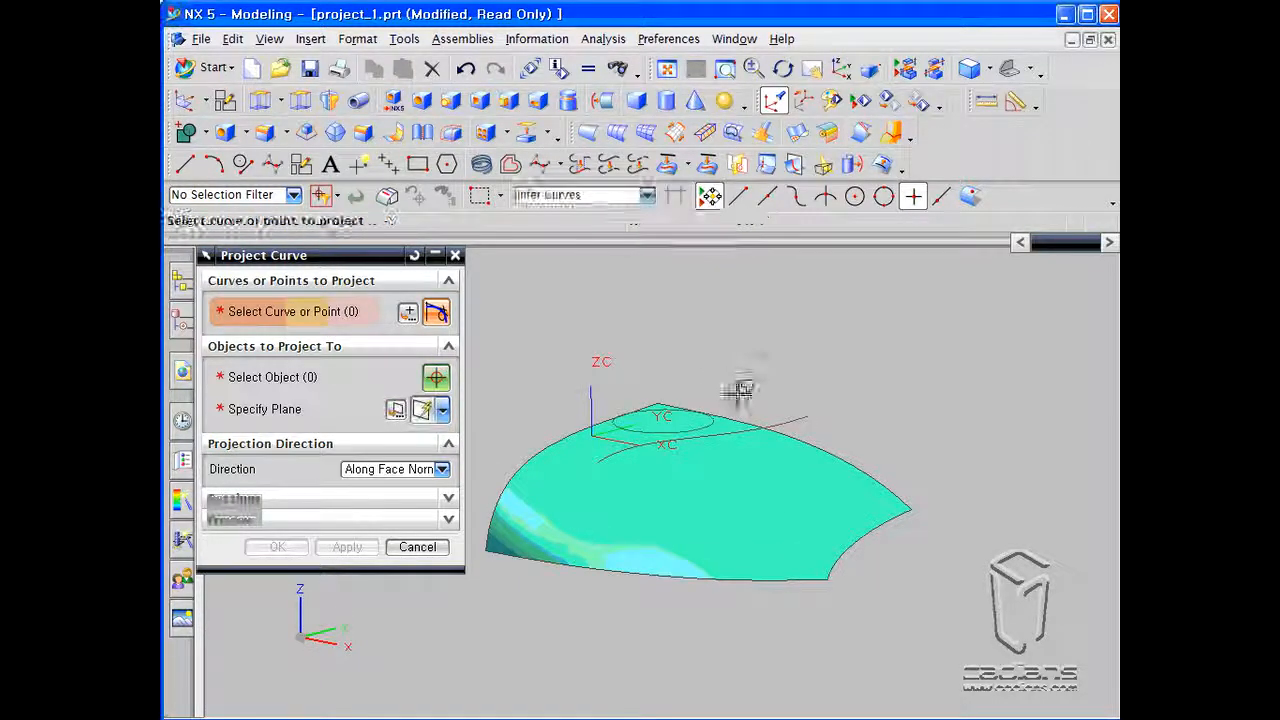
click(659, 408)
click(802, 418)
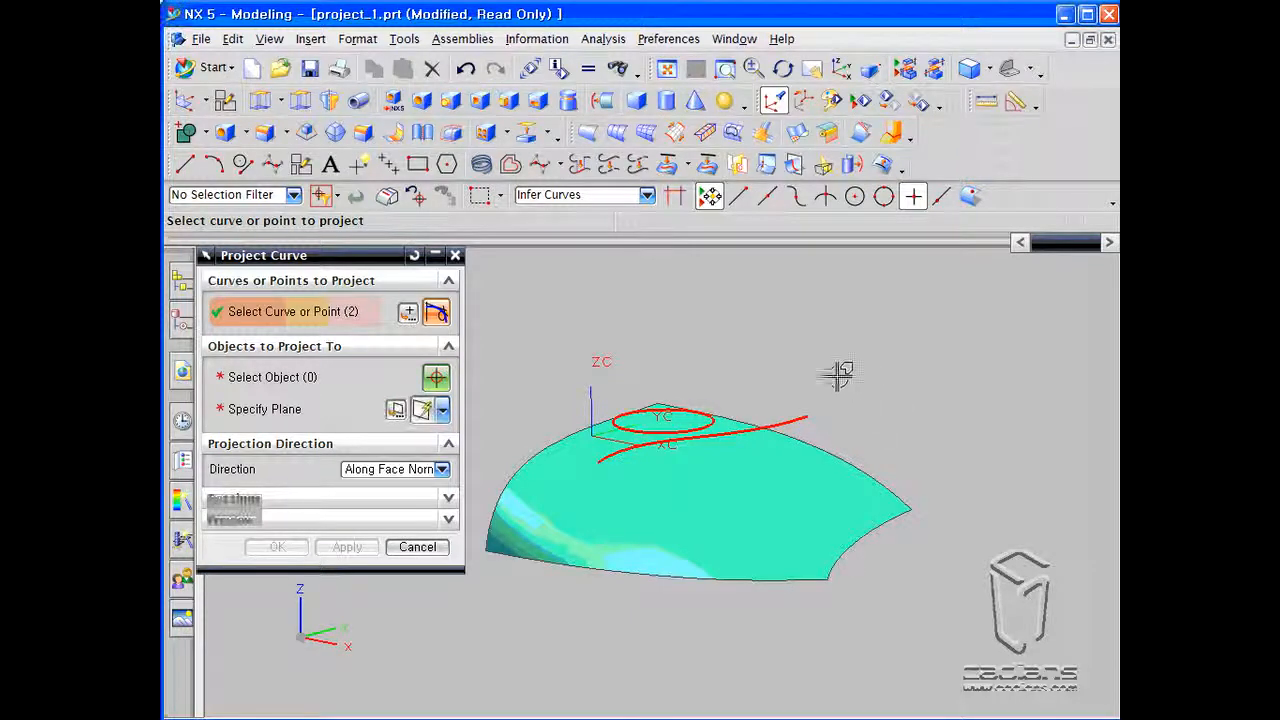
Project the circle and the S-shaped curve onto the curved sheet face with the direction Along Face Normal
click(268, 372)
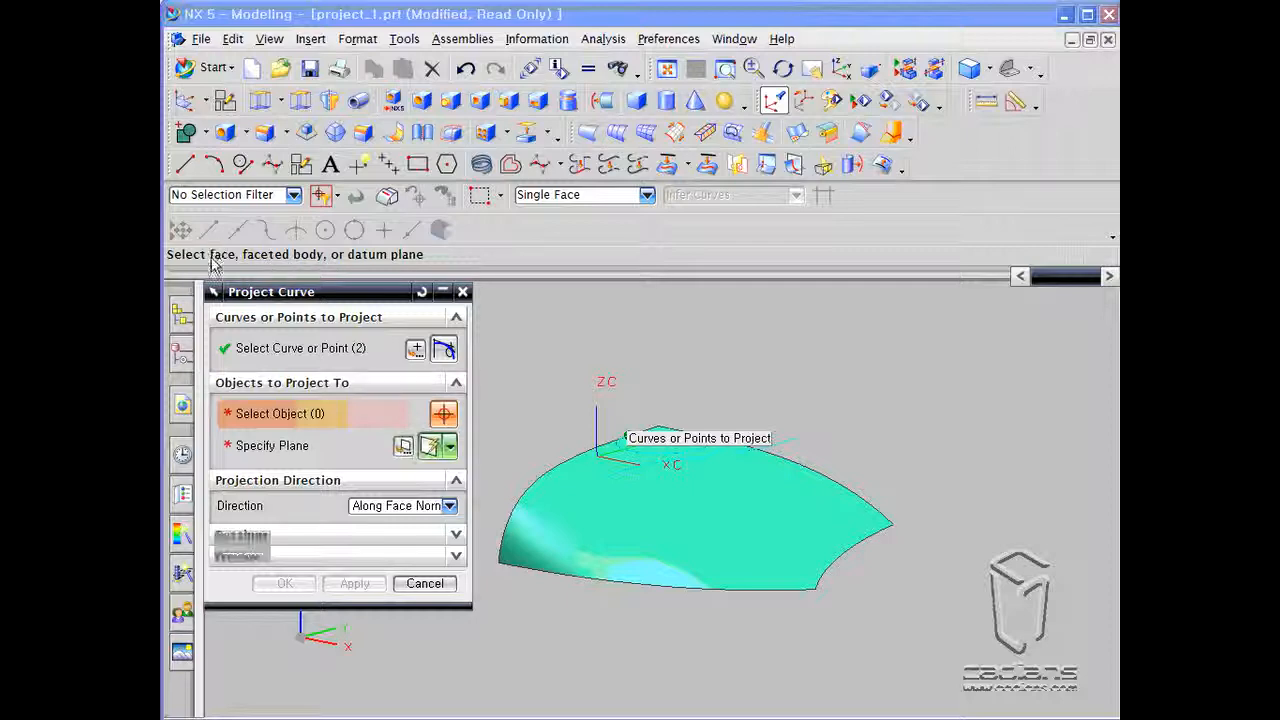
click(600, 514)
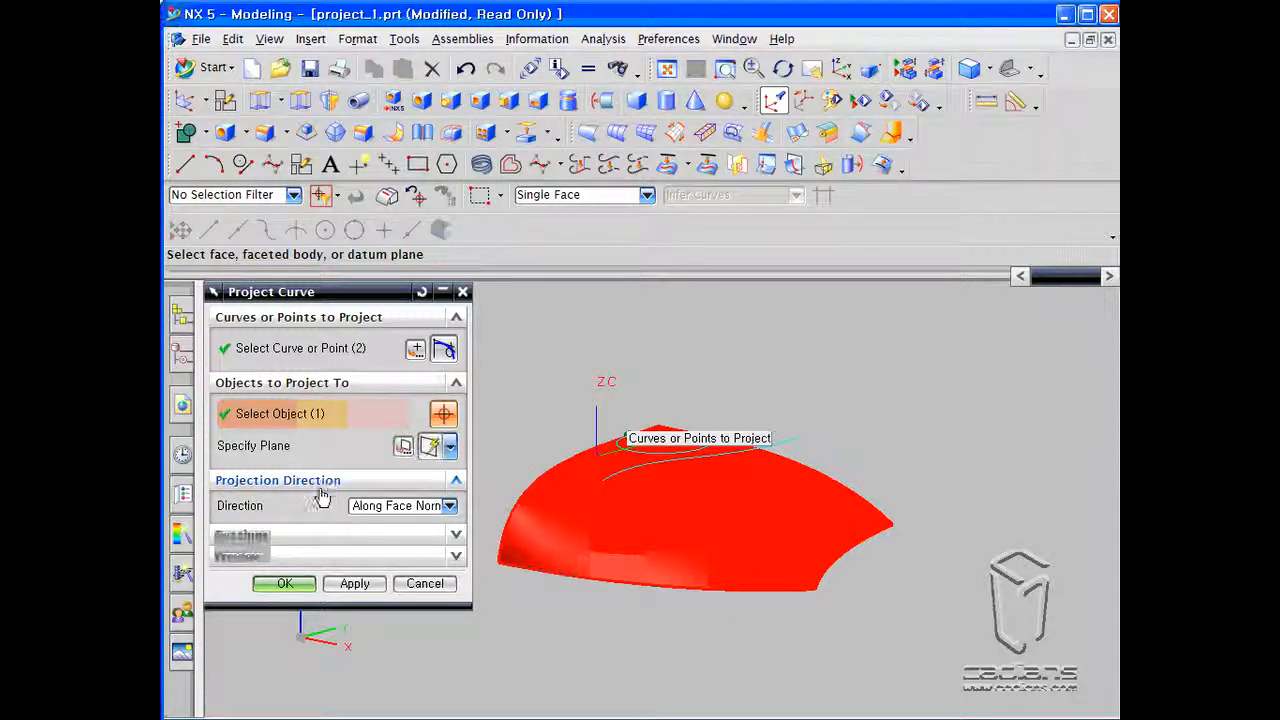
middle_drag(523, 409, 575, 427)
click(842, 70)
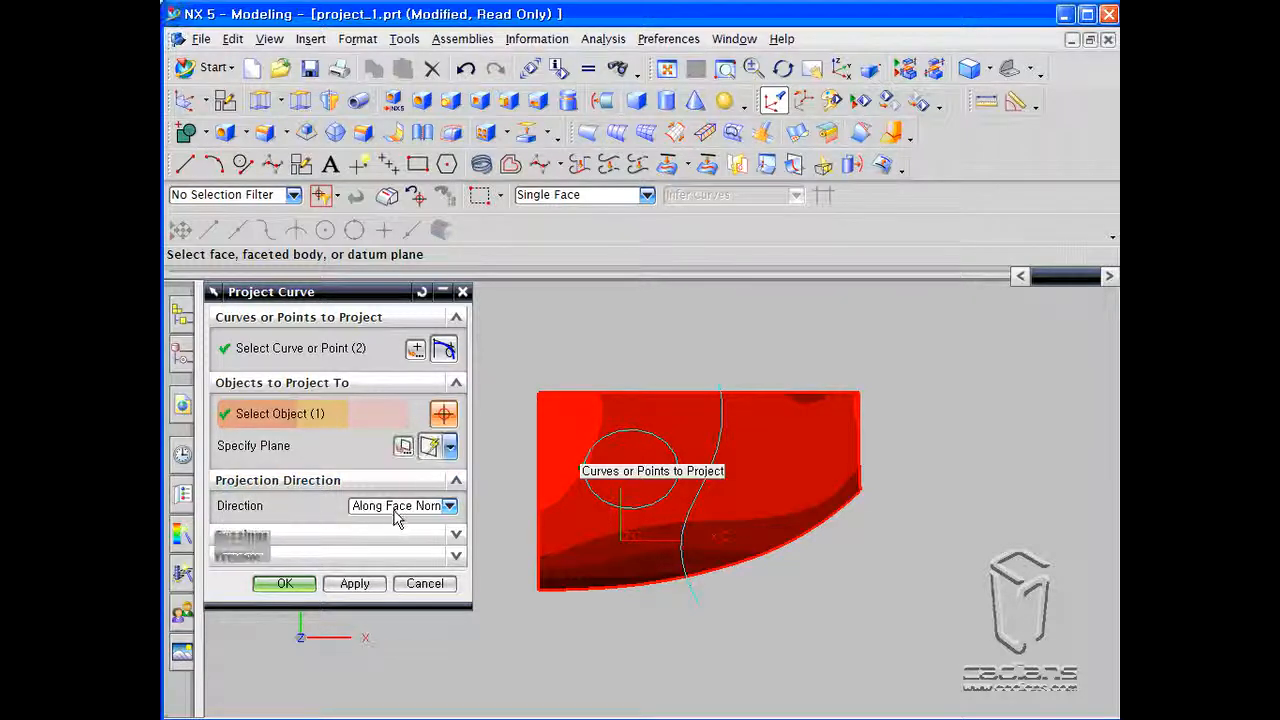
click(360, 585)
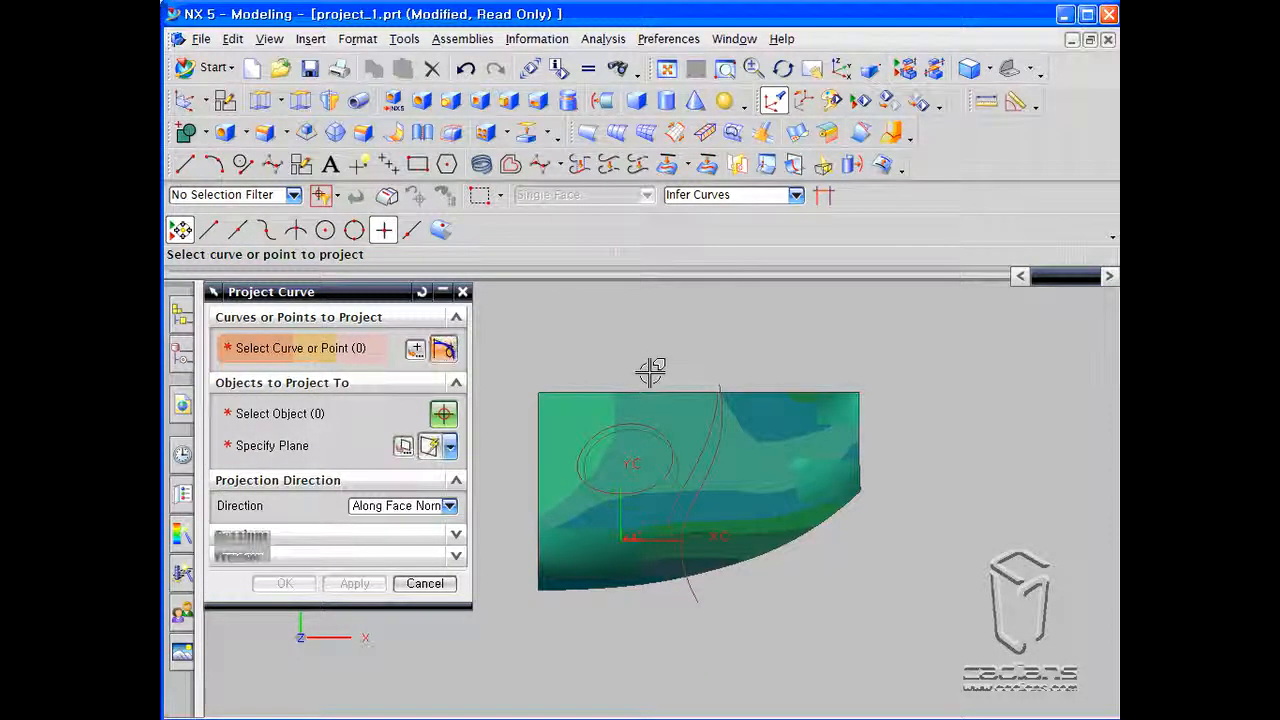
scroll(650, 372, up, 2)
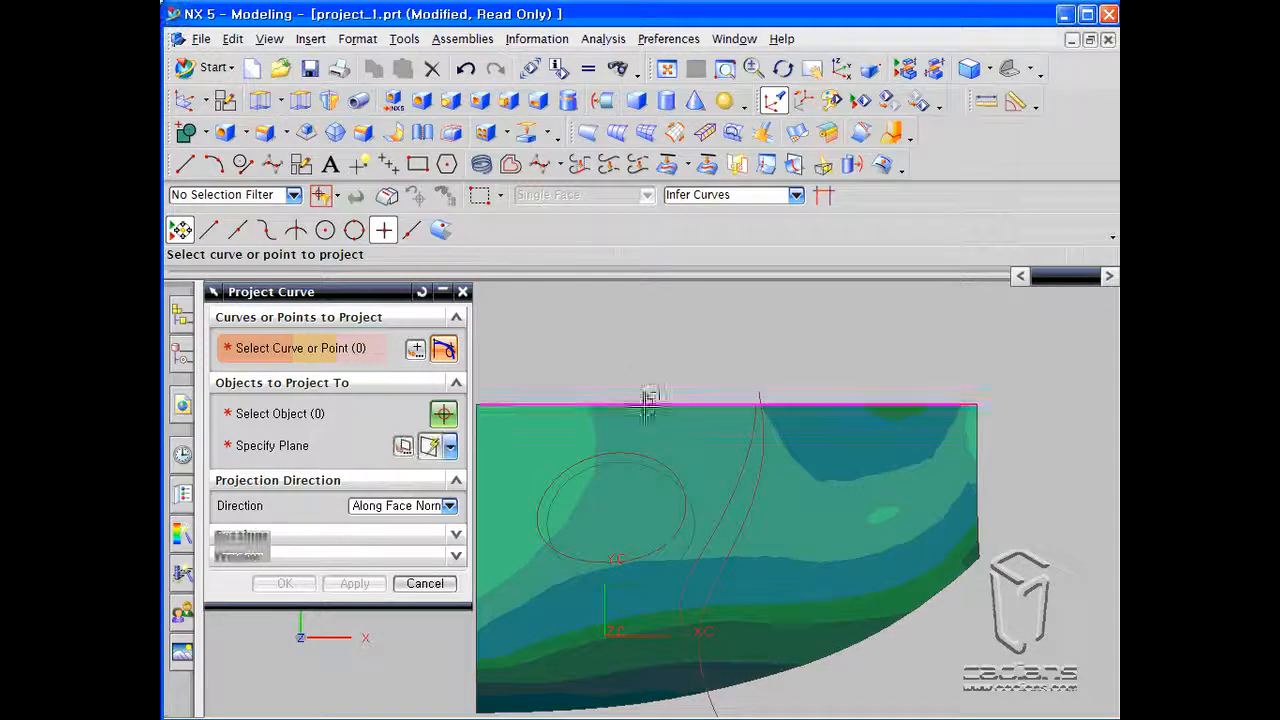
scroll(649, 397, down, 1)
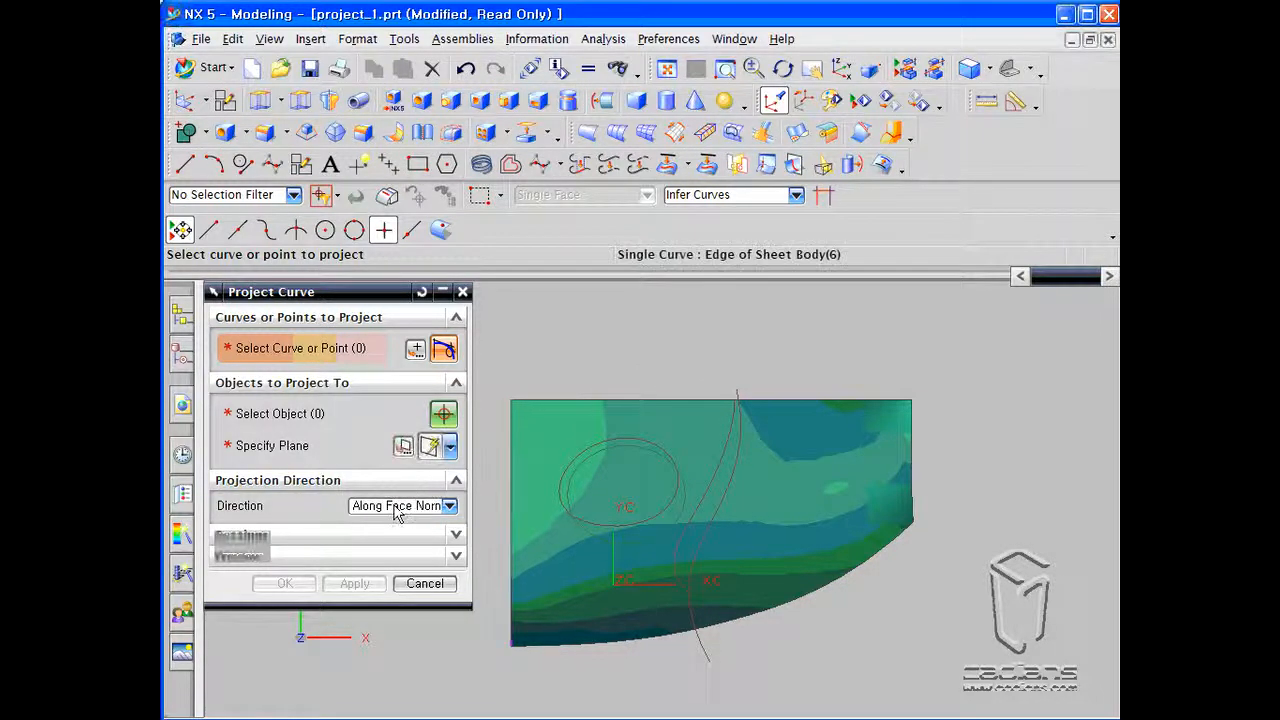
Leave Project Curve and undo the face-normal projection
click(449, 507)
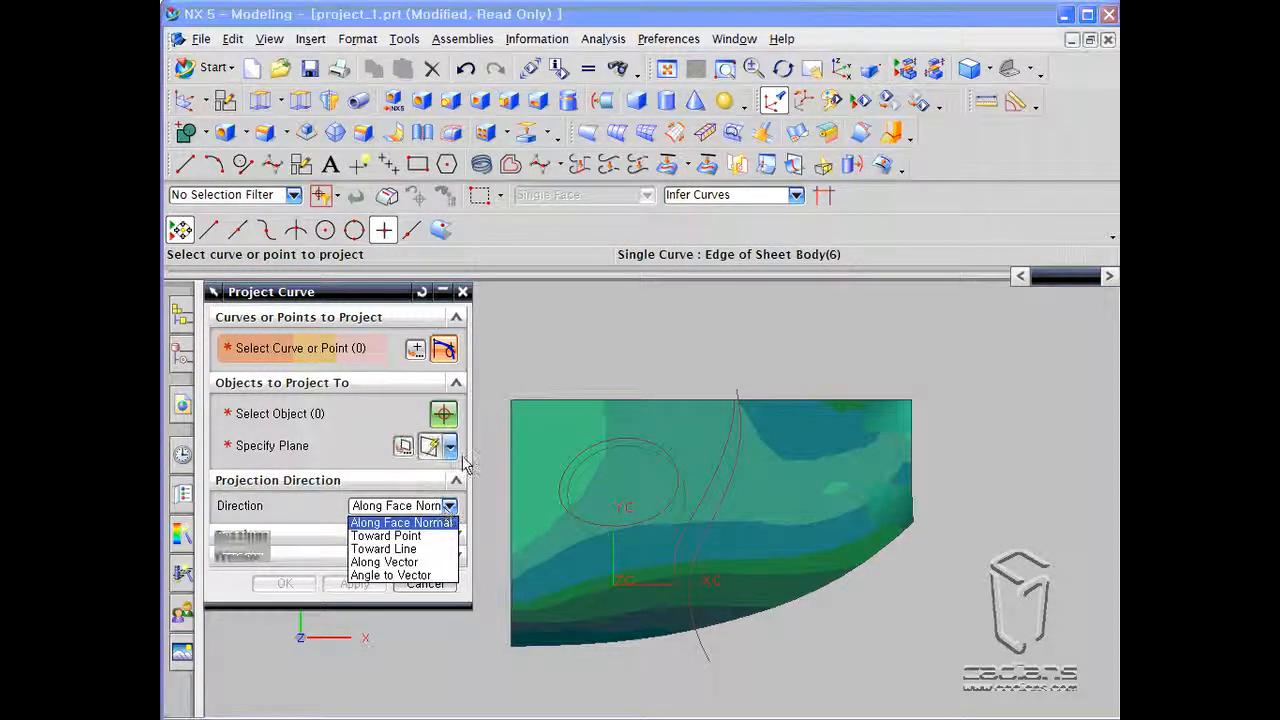
click(545, 360)
middle_drag(686, 606, 684, 536)
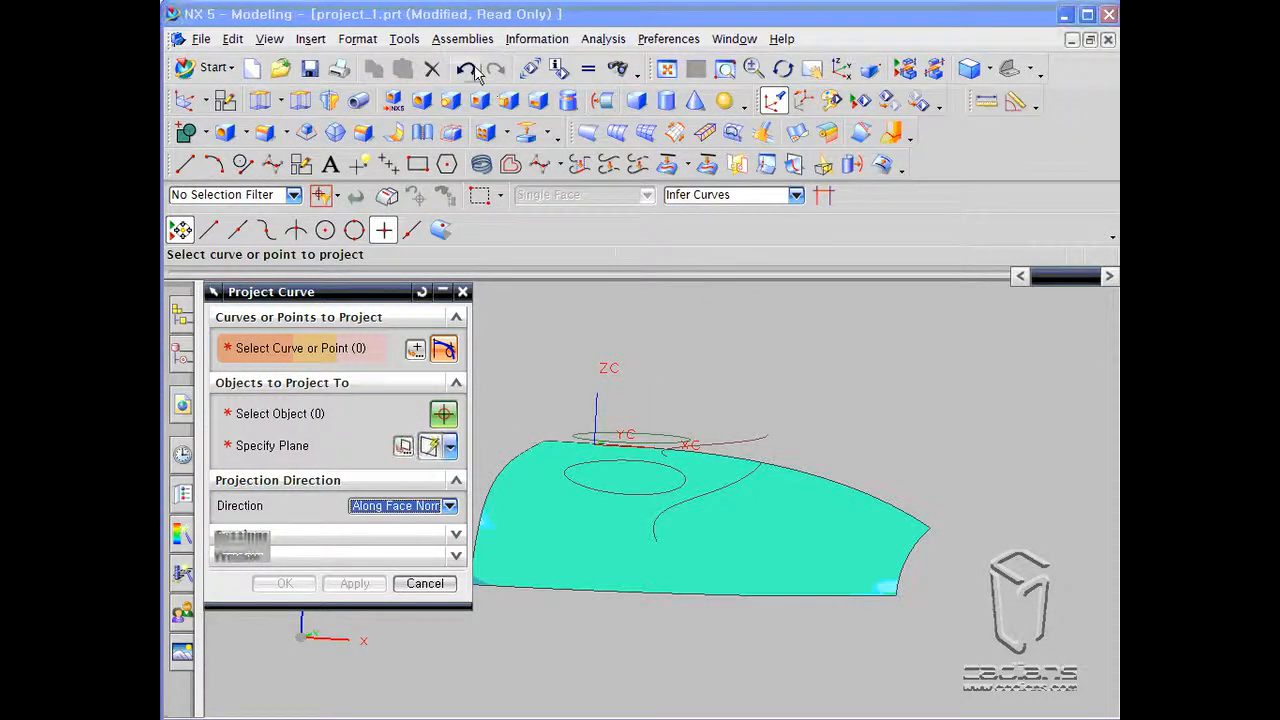
key(Escape)
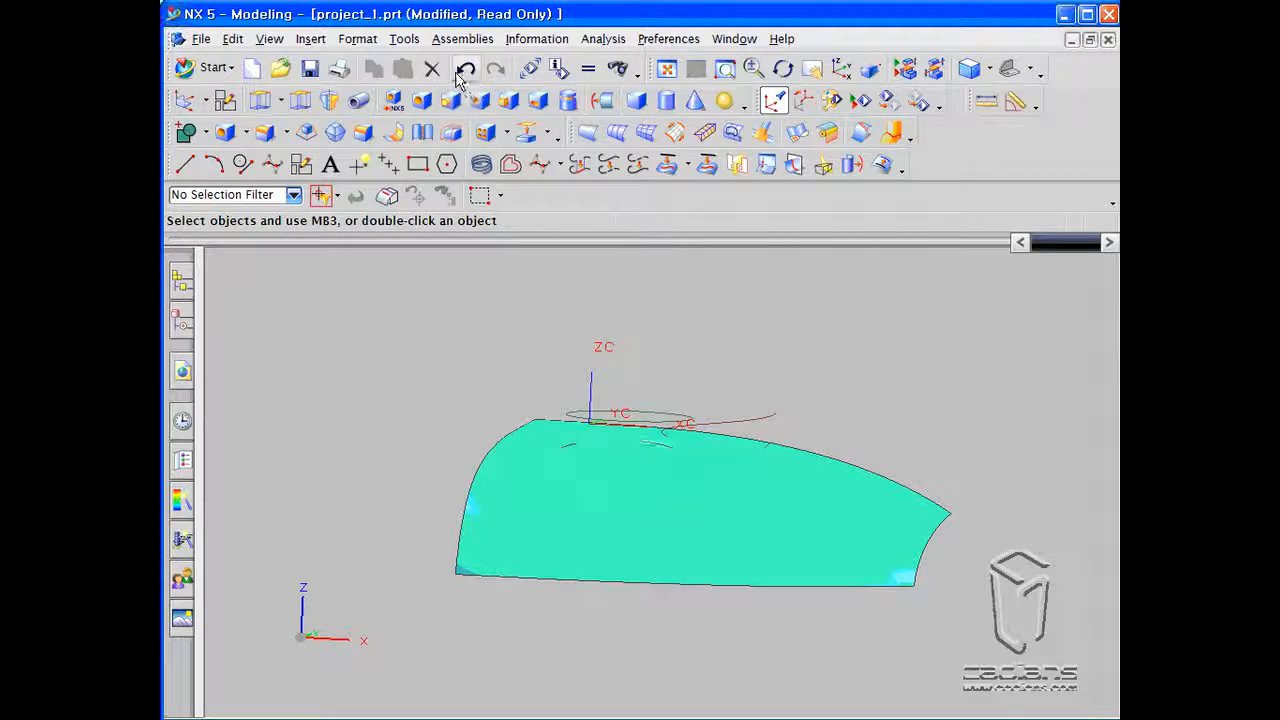
middle_drag(631, 306, 591, 331)
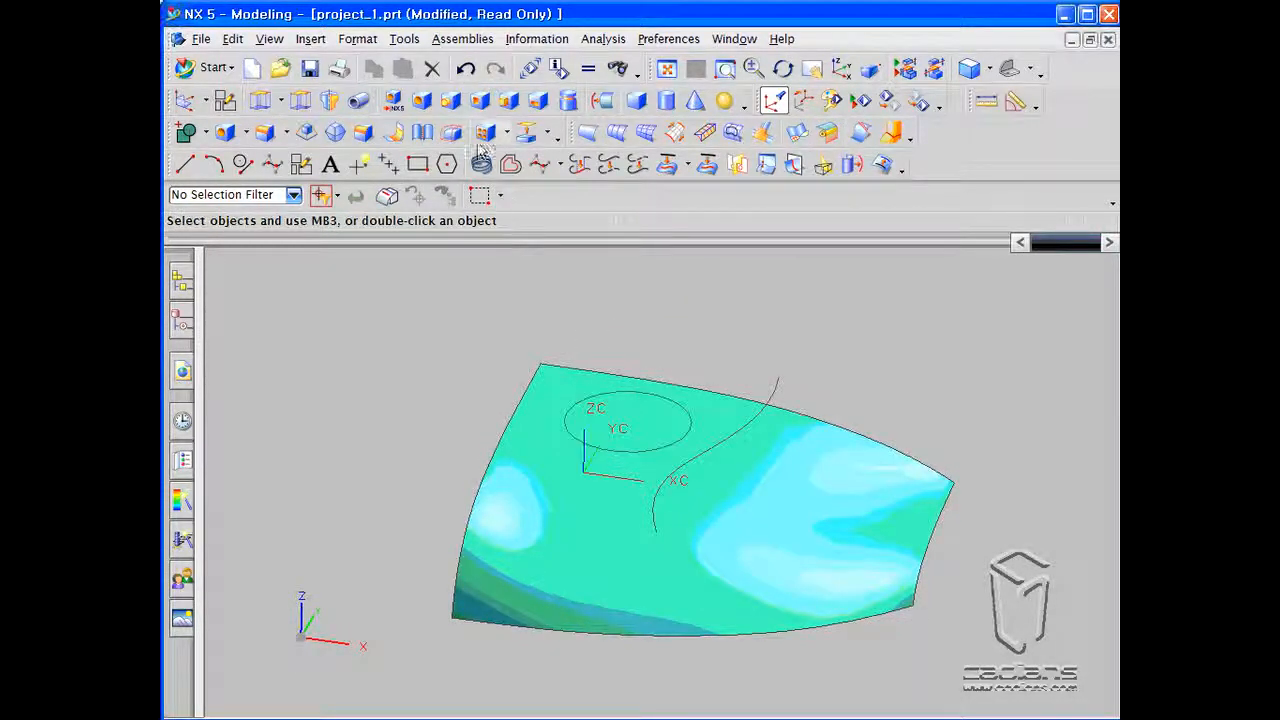
Restart Project Curve with the direction Along Vector and select the circle and the S-shaped curve to project
click(666, 165)
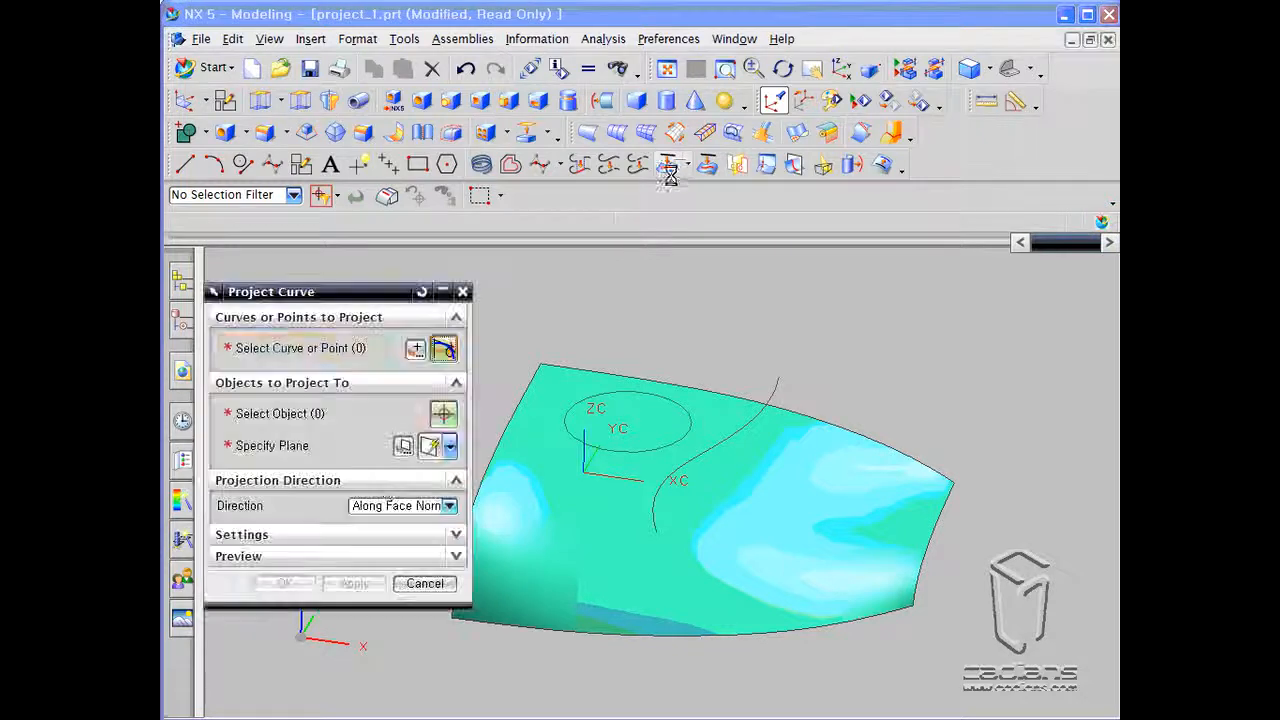
click(376, 510)
click(383, 563)
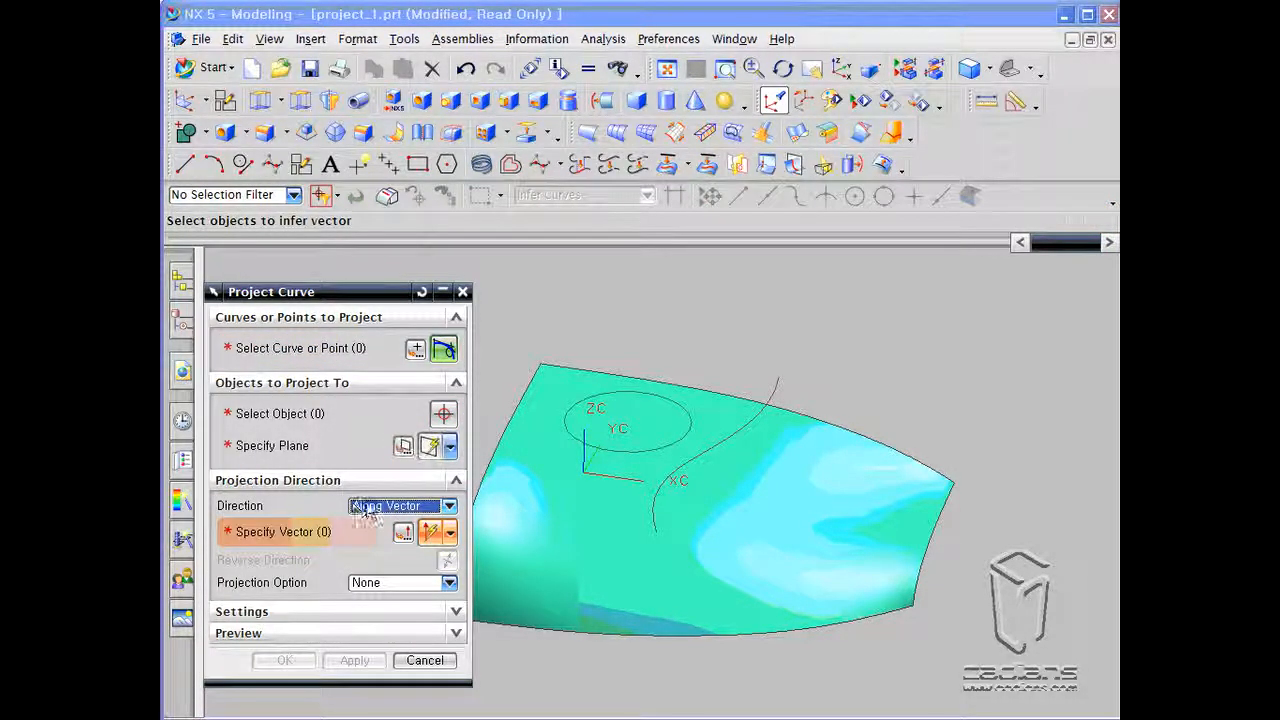
drag(362, 292, 362, 264)
click(366, 322)
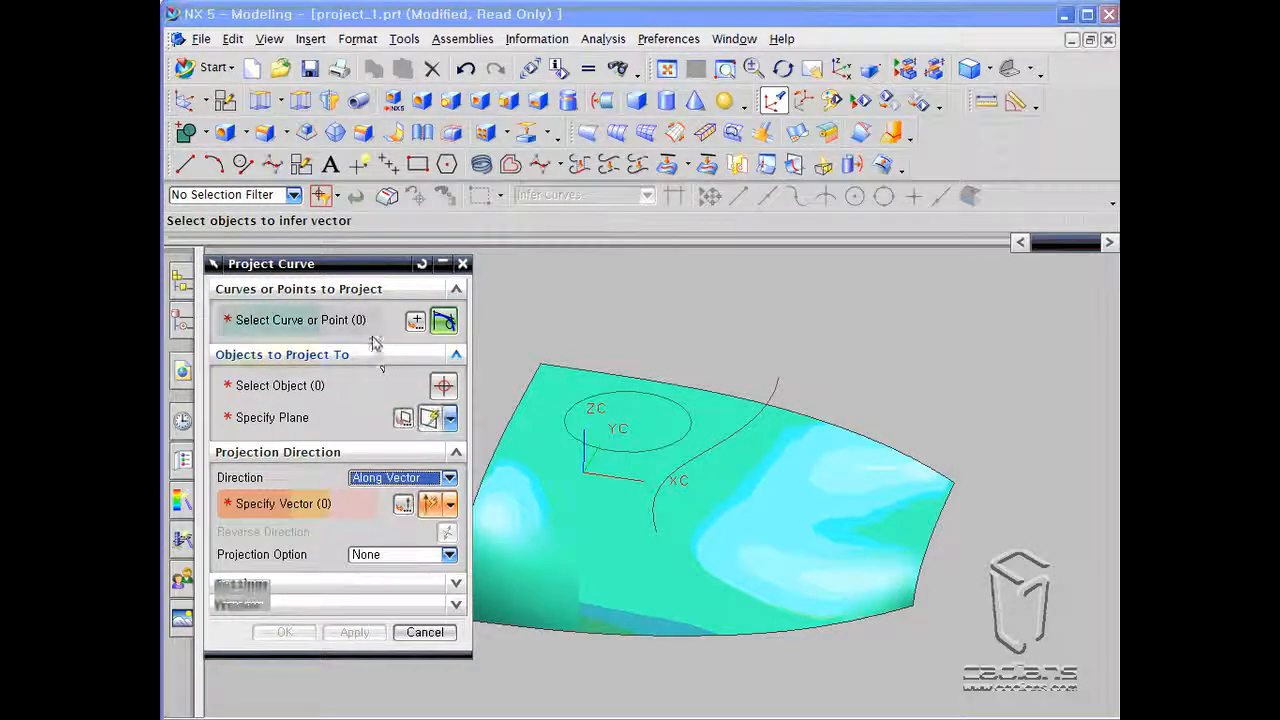
click(630, 391)
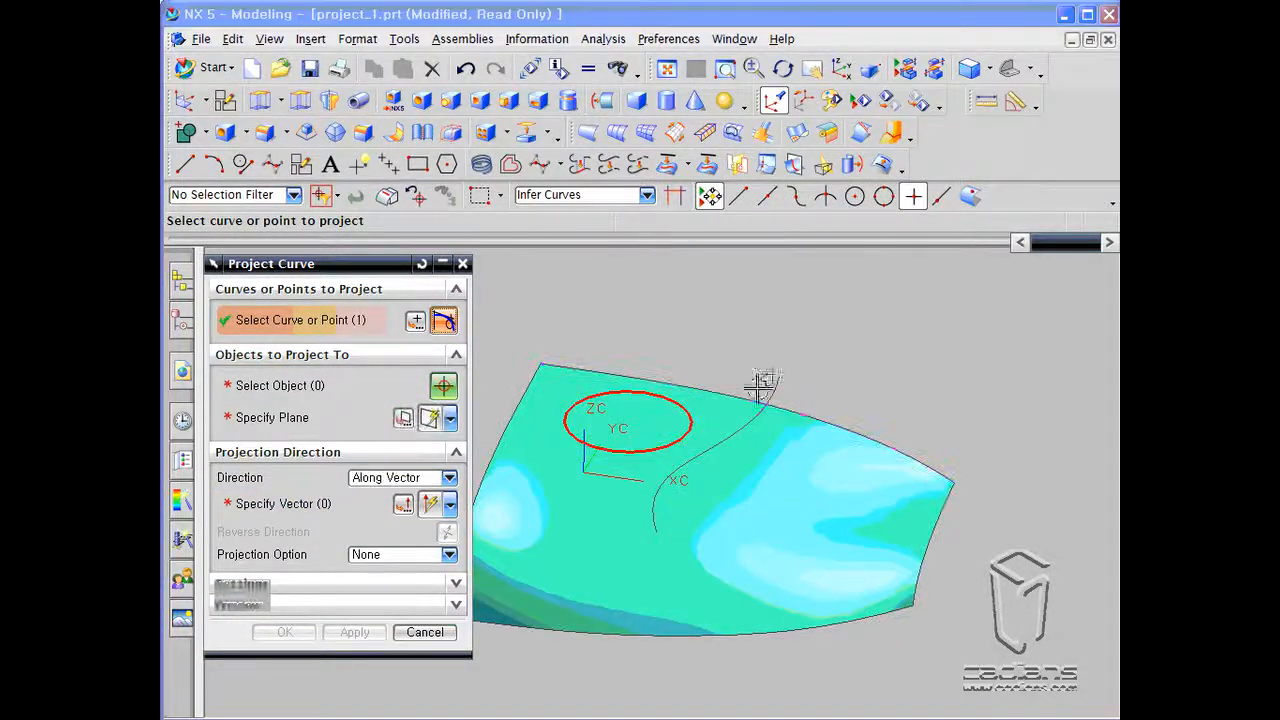
click(772, 385)
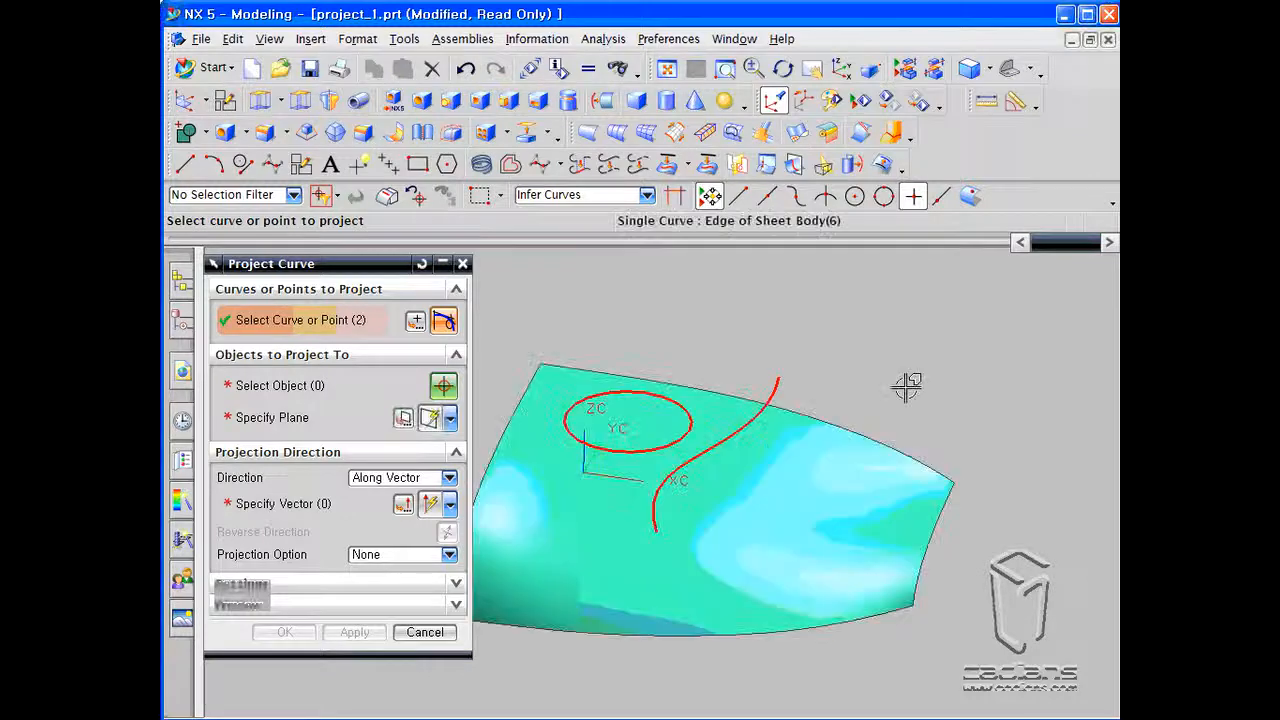
middle_drag(634, 382, 637, 334)
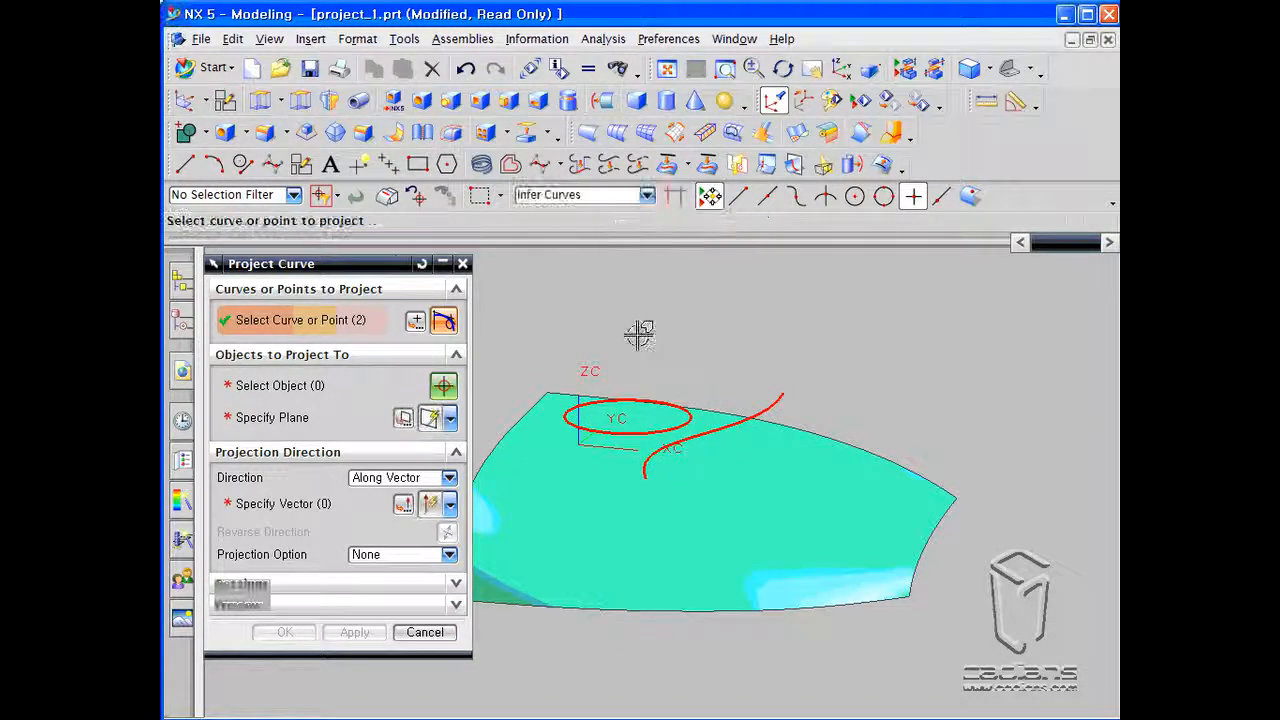
Project the selected curves onto the curved sheet face along the -ZC axis, with Projection Option None
click(290, 386)
click(615, 553)
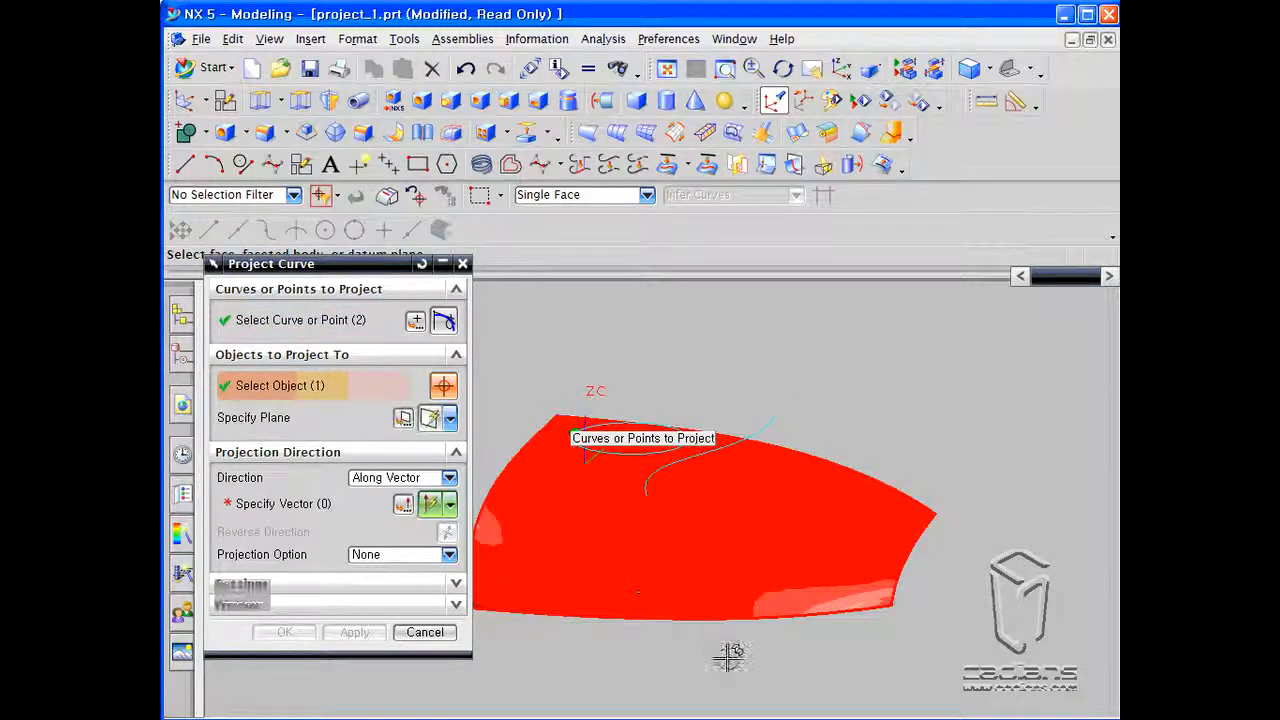
click(280, 507)
middle_drag(646, 660, 657, 566)
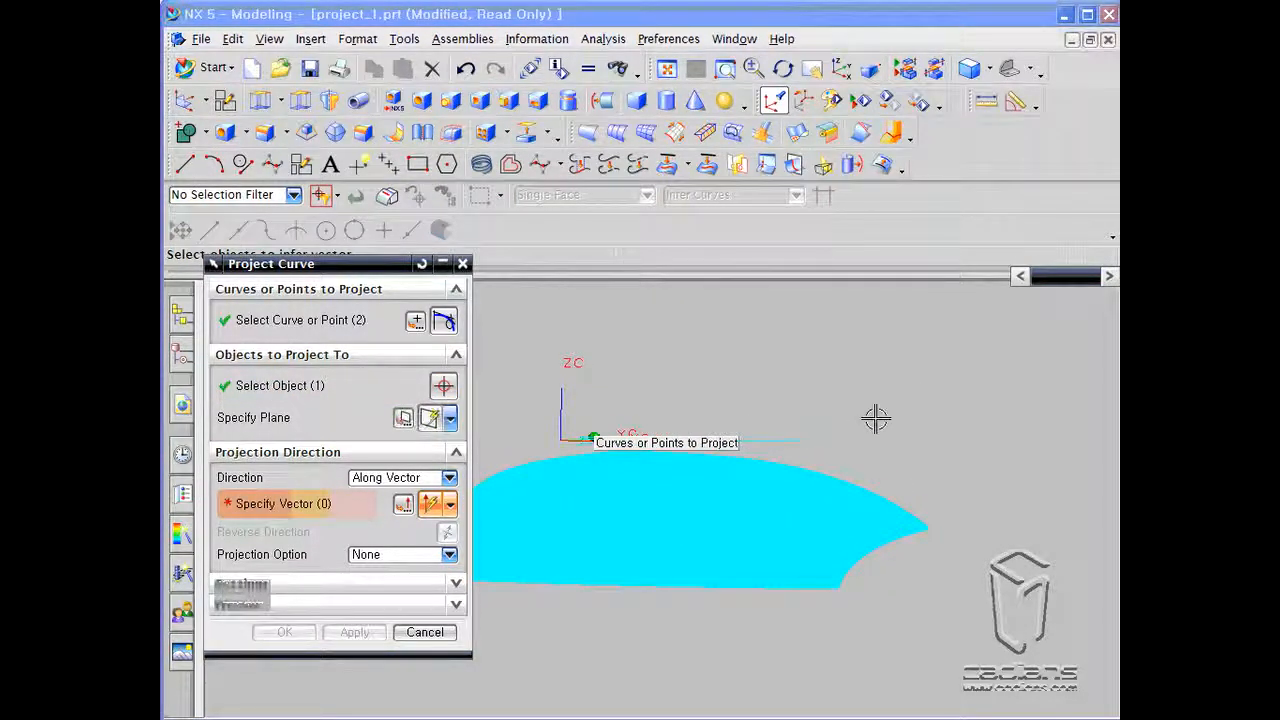
shift+middle_drag(597, 386, 641, 366)
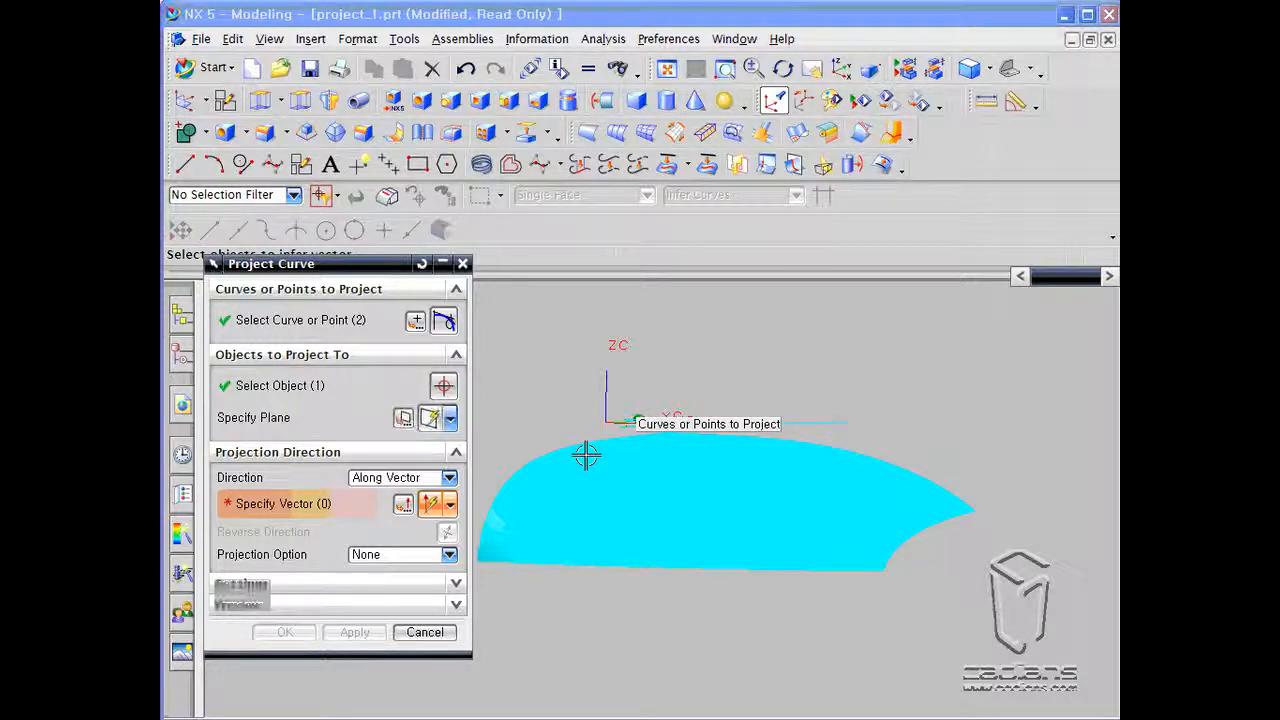
click(451, 504)
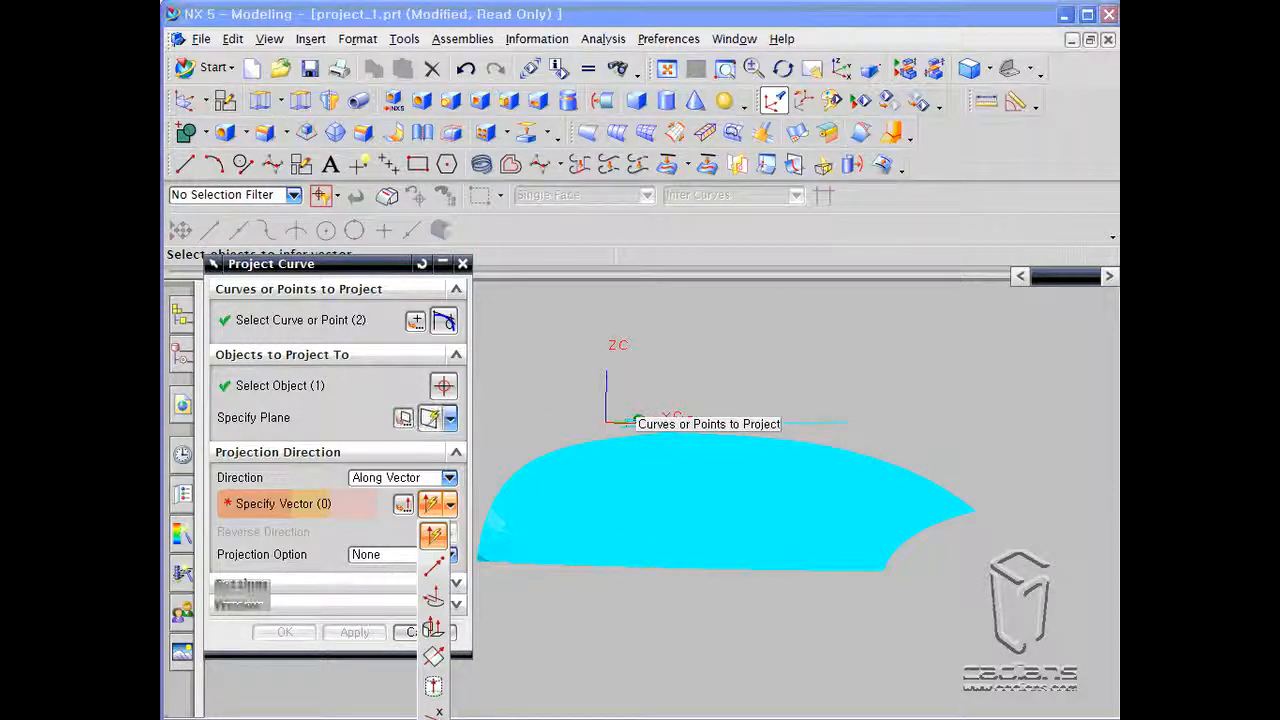
click(434, 718)
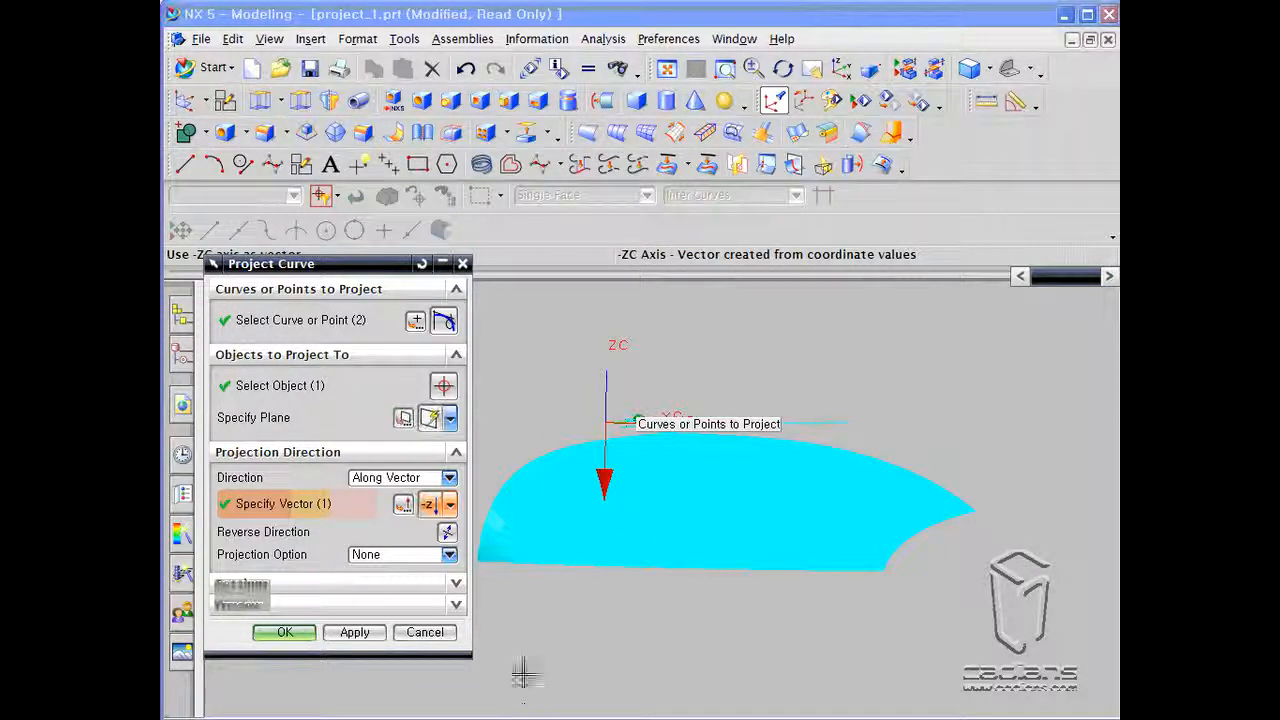
click(360, 640)
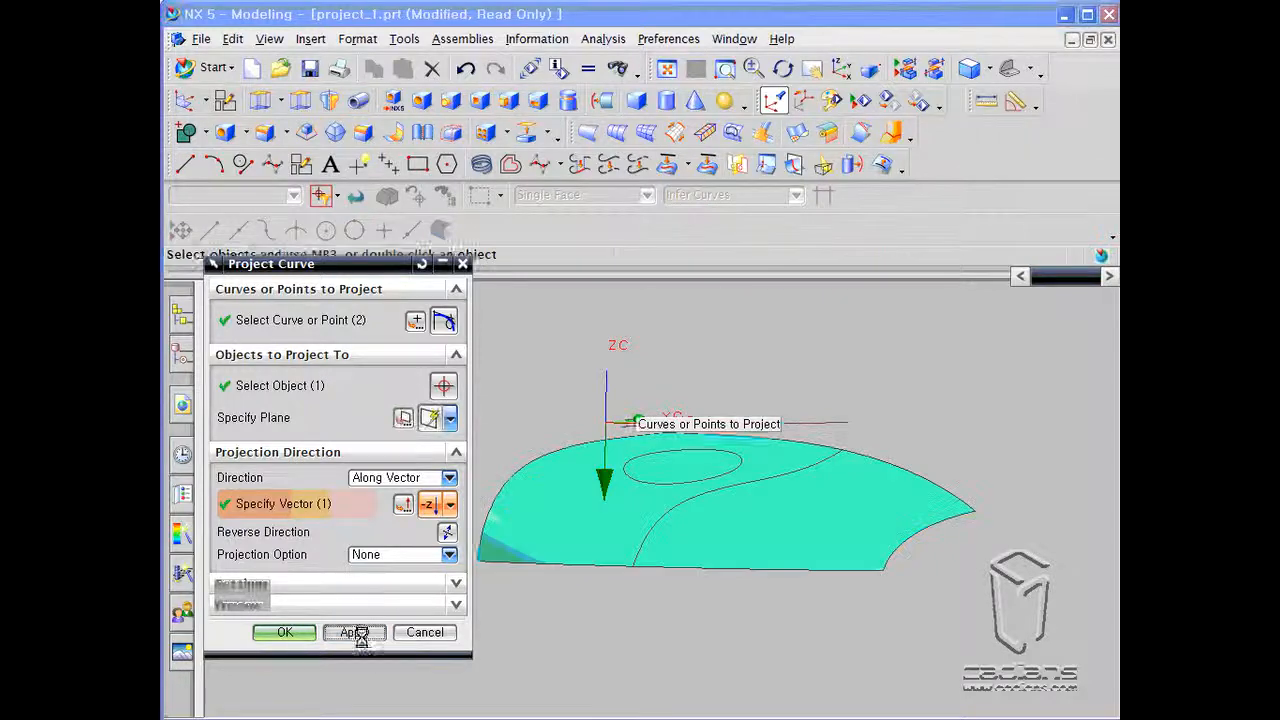
click(838, 83)
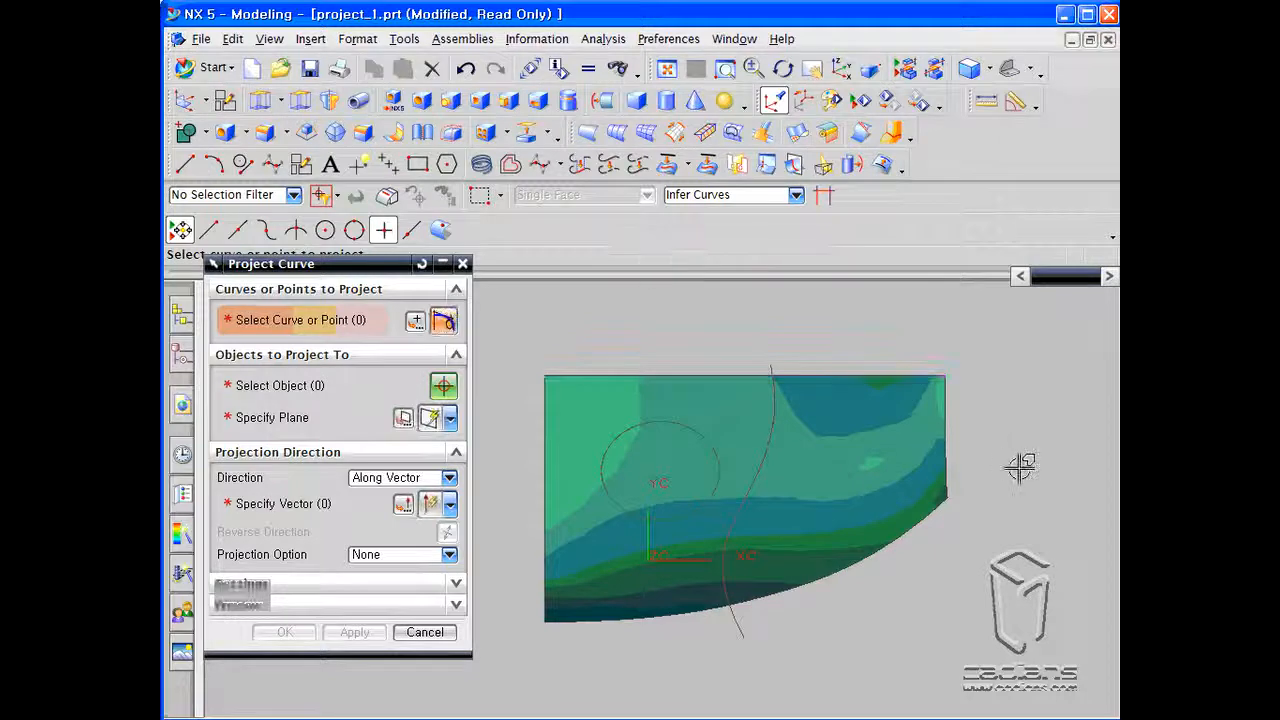
middle_drag(1020, 467, 1014, 470)
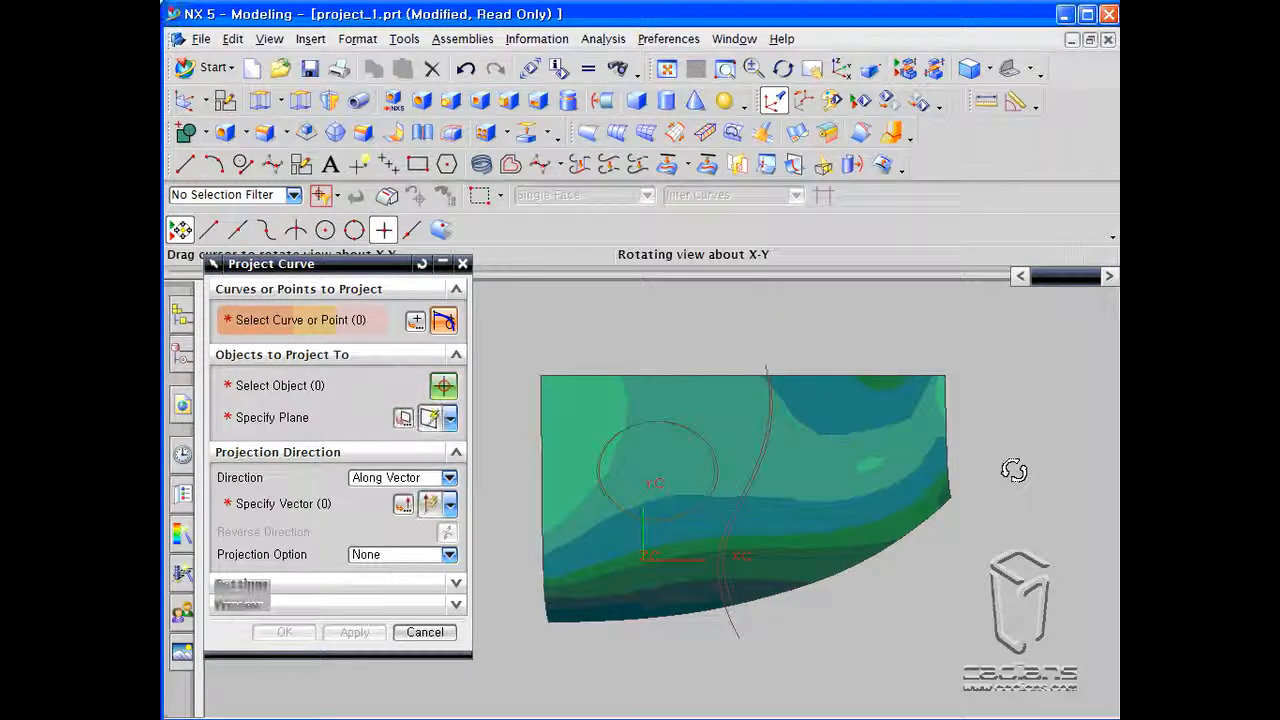
middle_drag(1014, 470, 1003, 467)
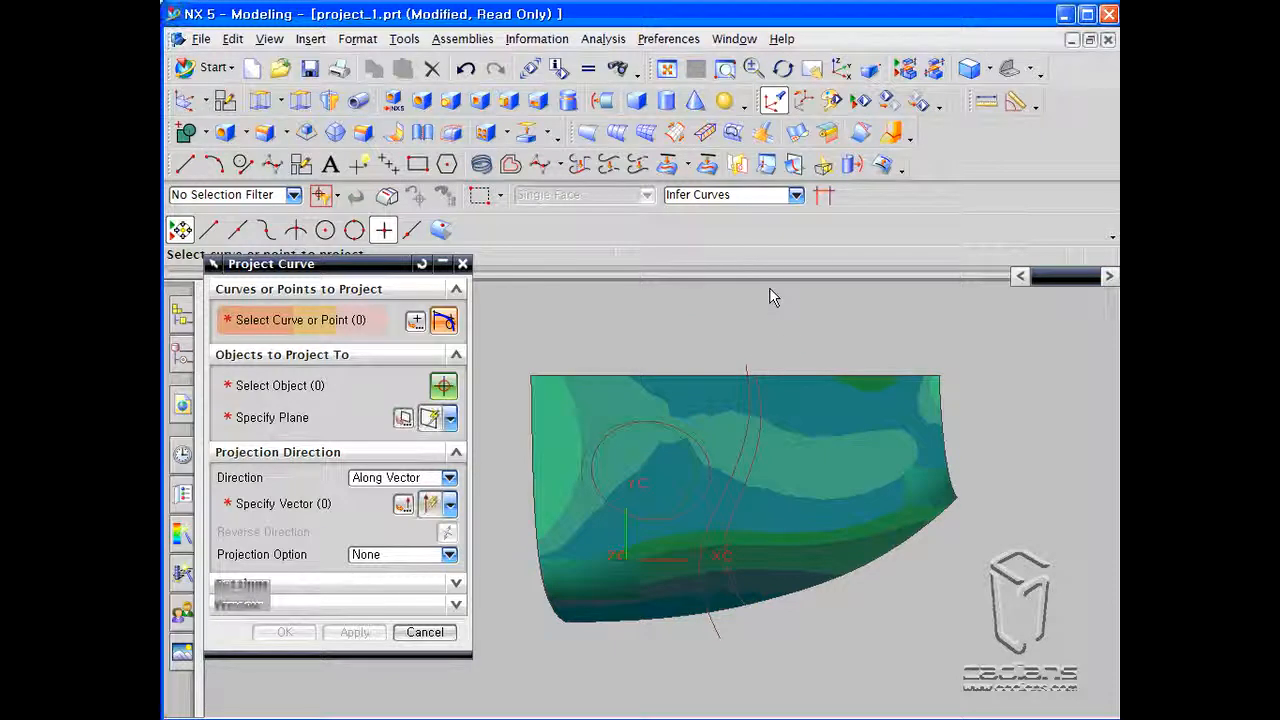
click(840, 70)
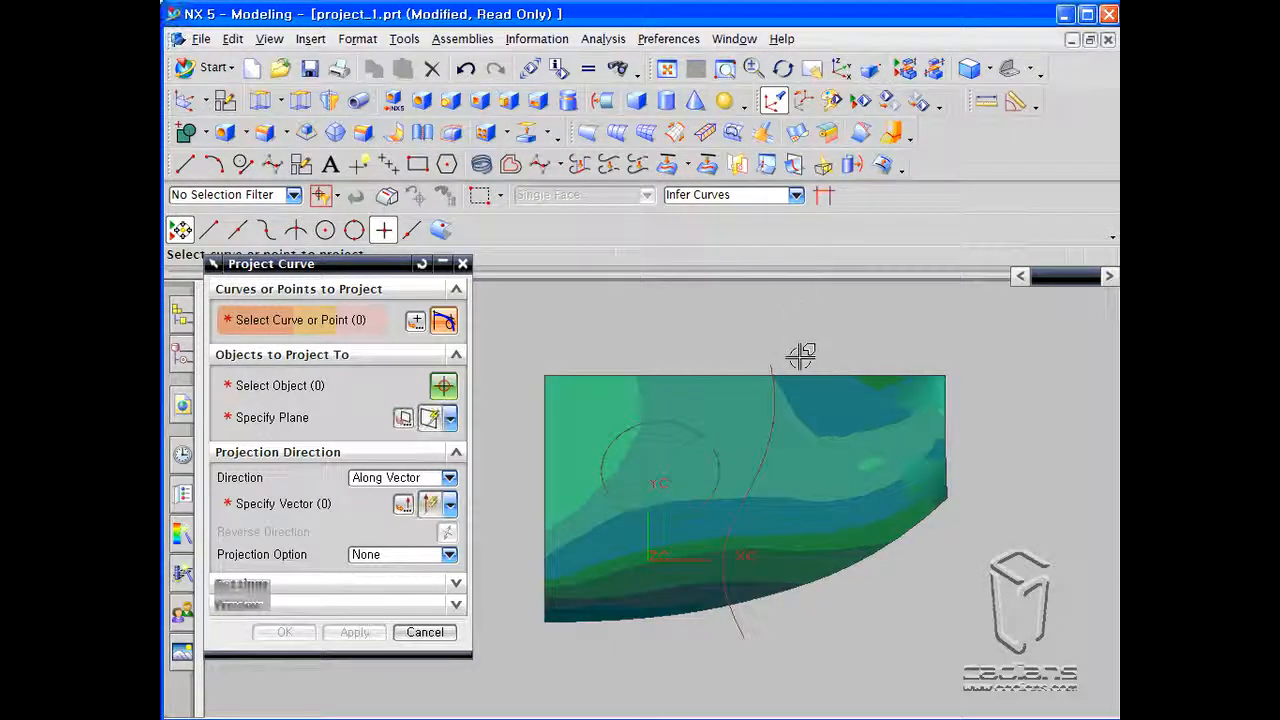
Review the Project Curve settings and the Input Curves options, choosing Keep
middle_drag(800, 355, 766, 338)
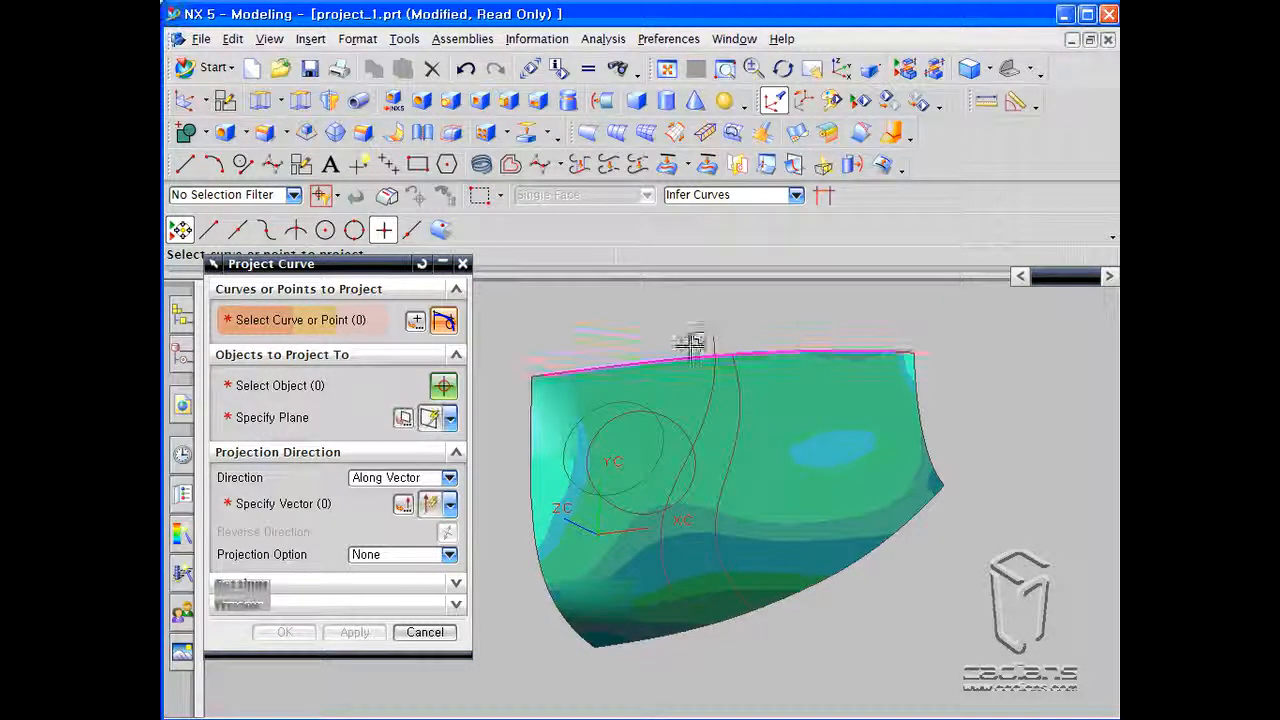
drag(371, 262, 368, 134)
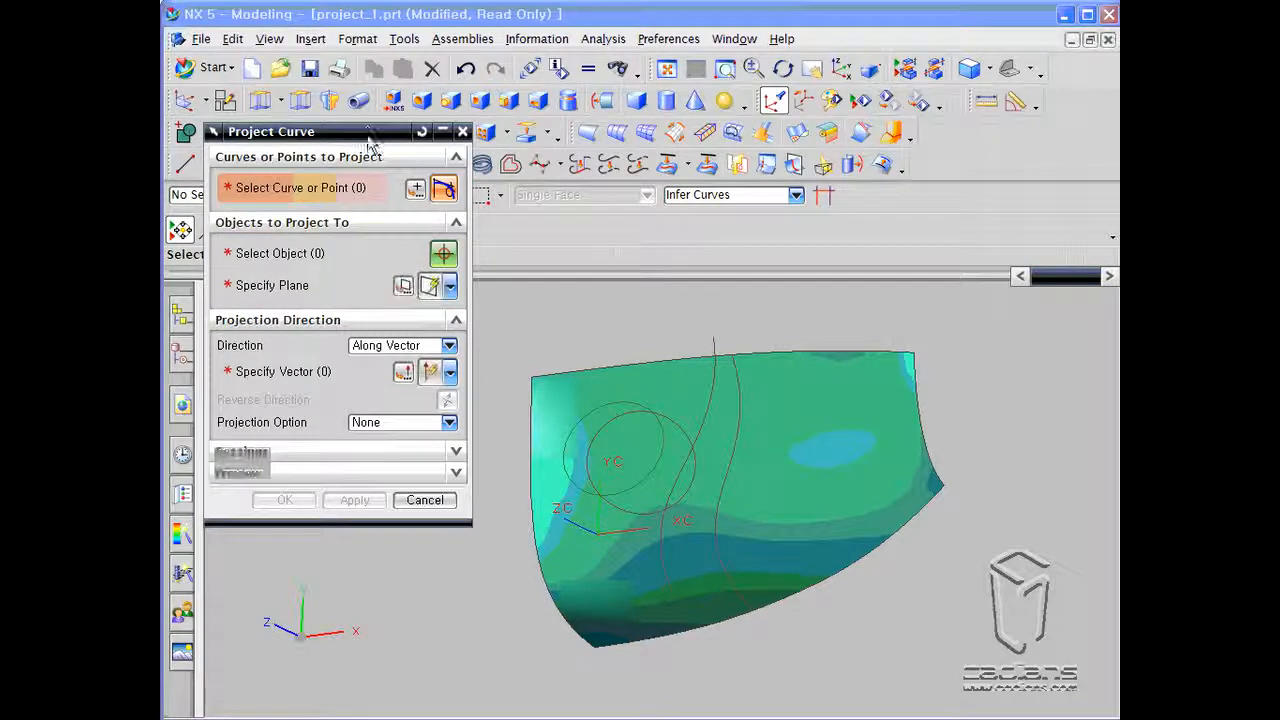
click(419, 452)
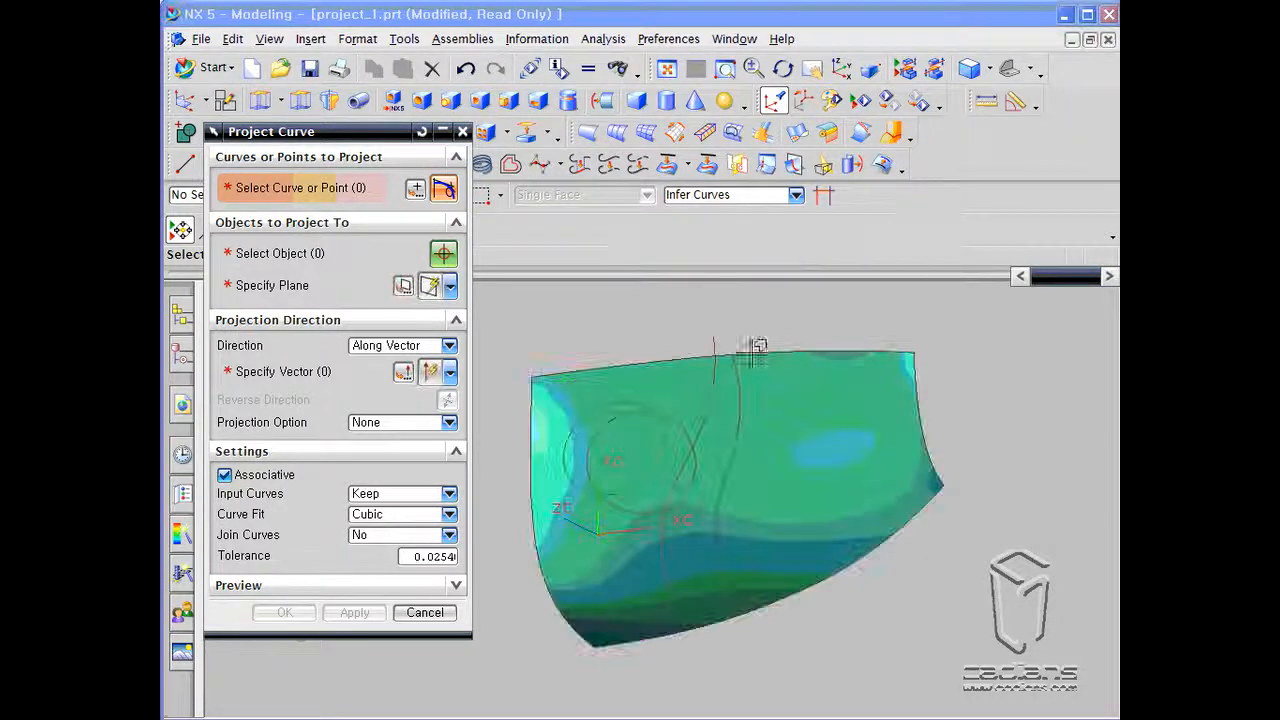
click(449, 494)
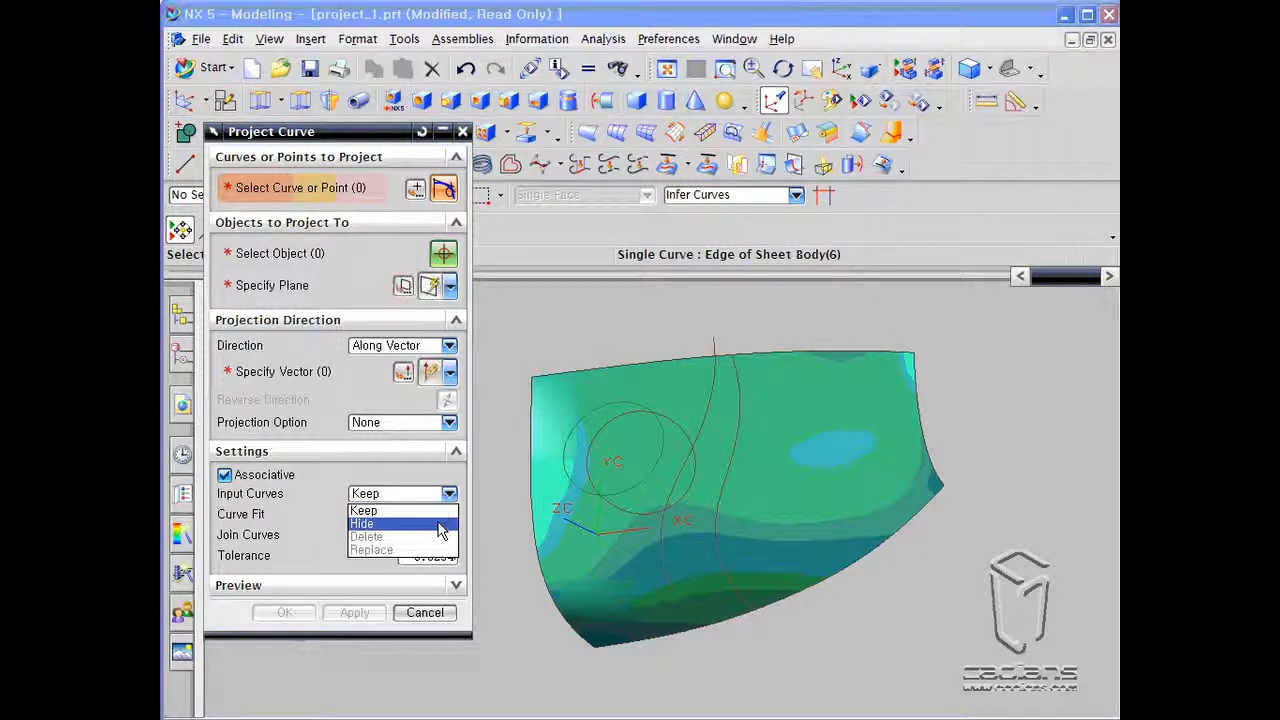
click(400, 510)
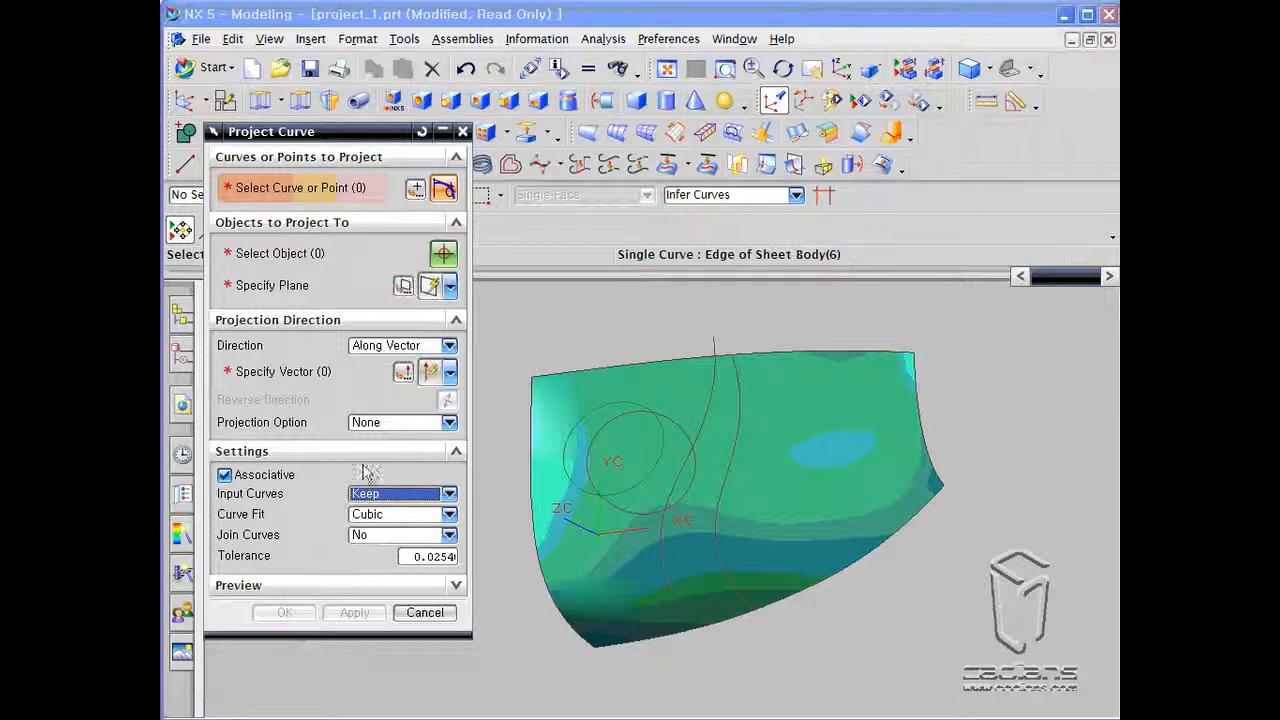
click(311, 454)
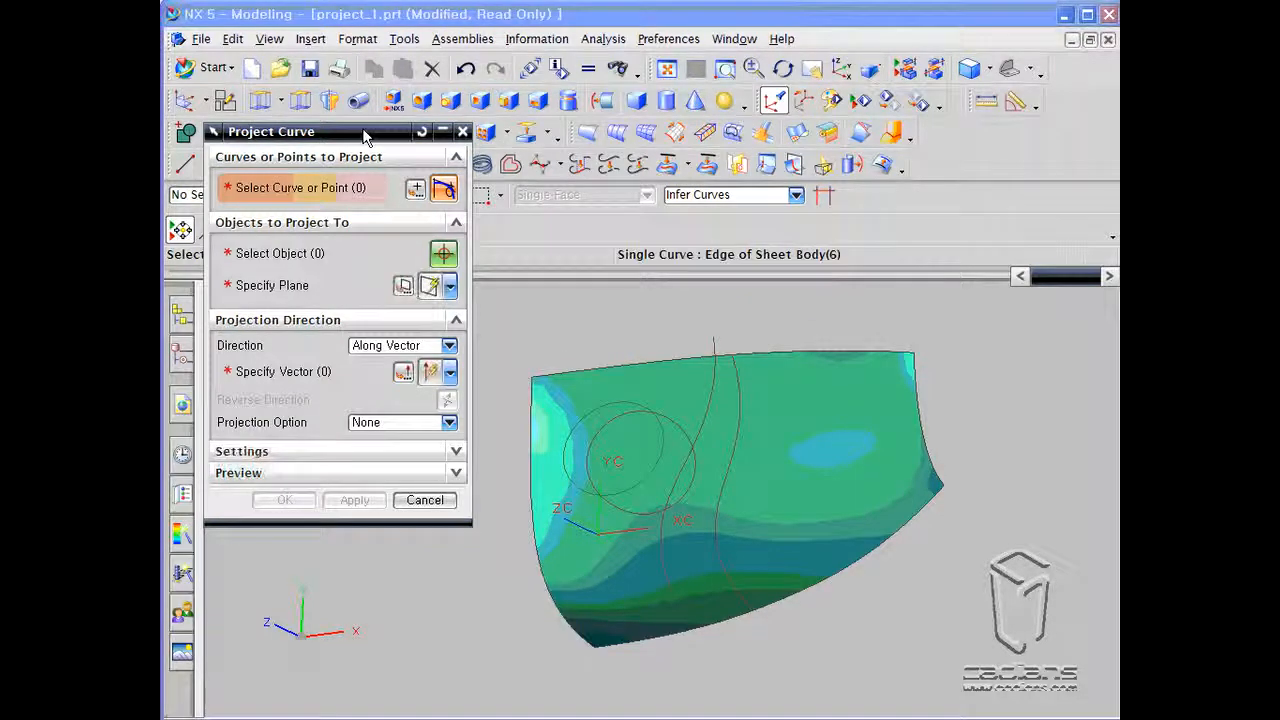
drag(364, 136, 374, 243)
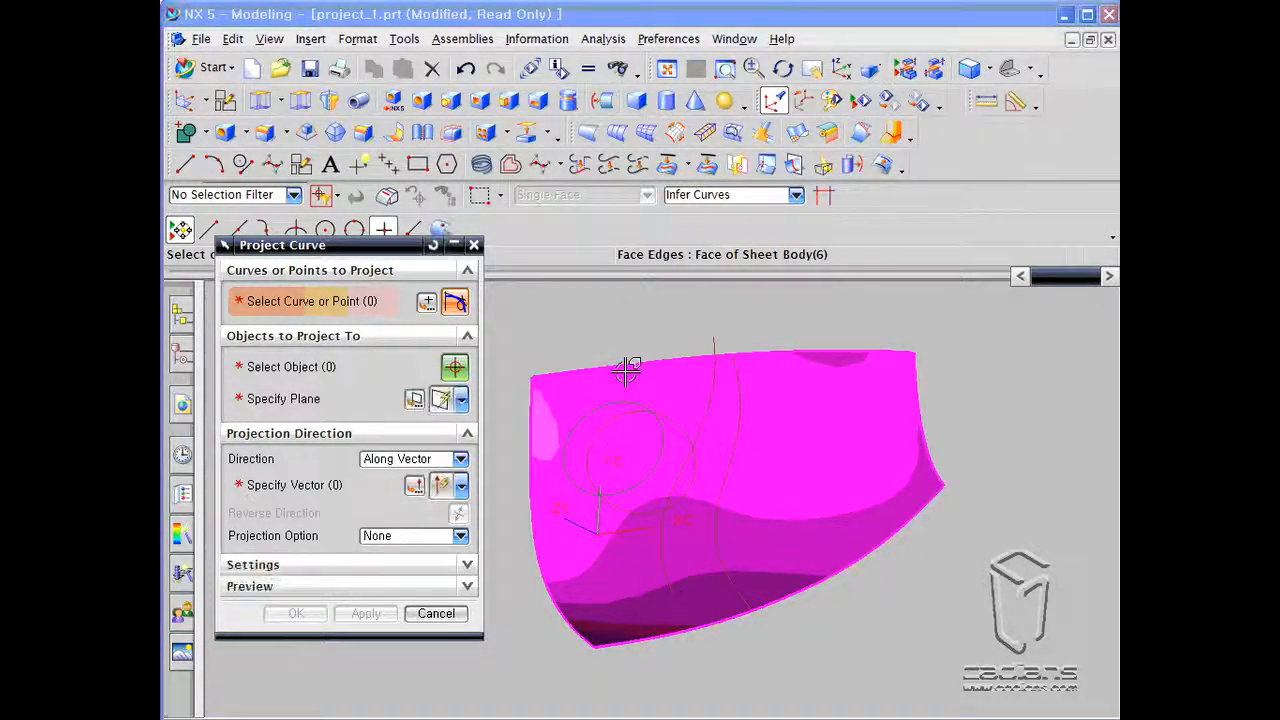
Examine the projected circle and S-shaped curve on the curved sheet from several angles, and close Project Curve
middle_drag(949, 621, 920, 549)
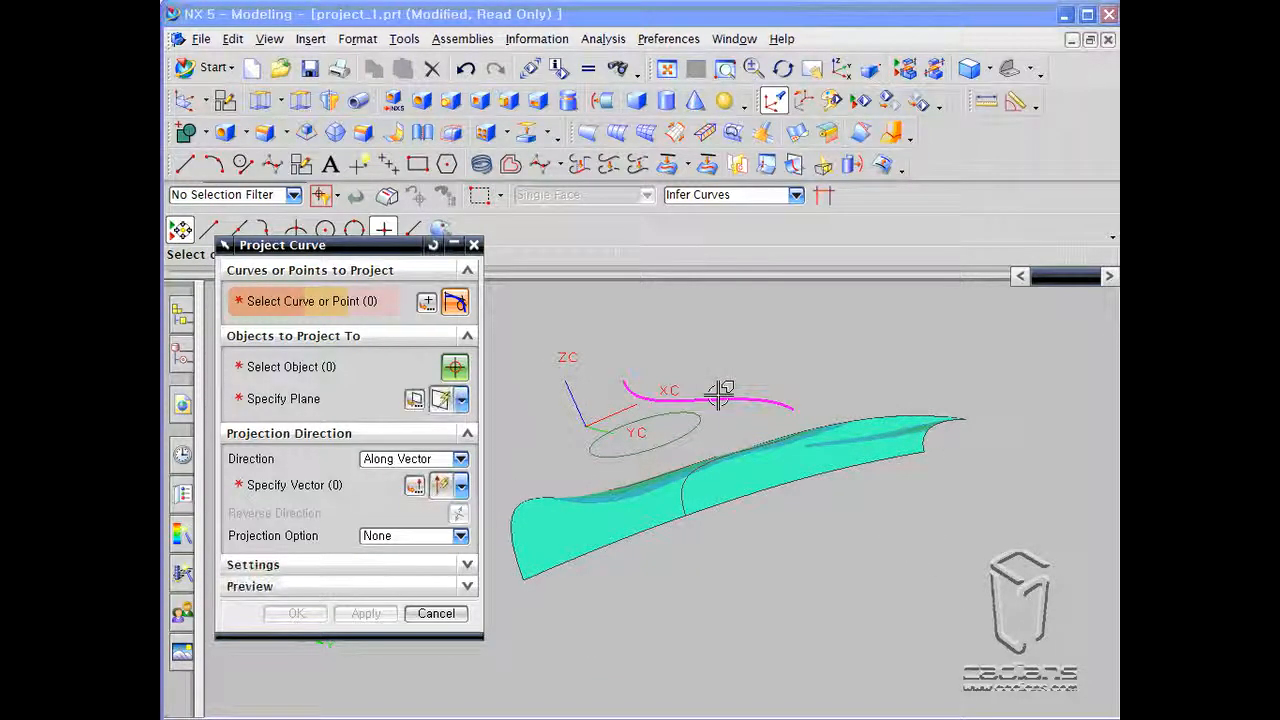
middle_drag(706, 326, 686, 366)
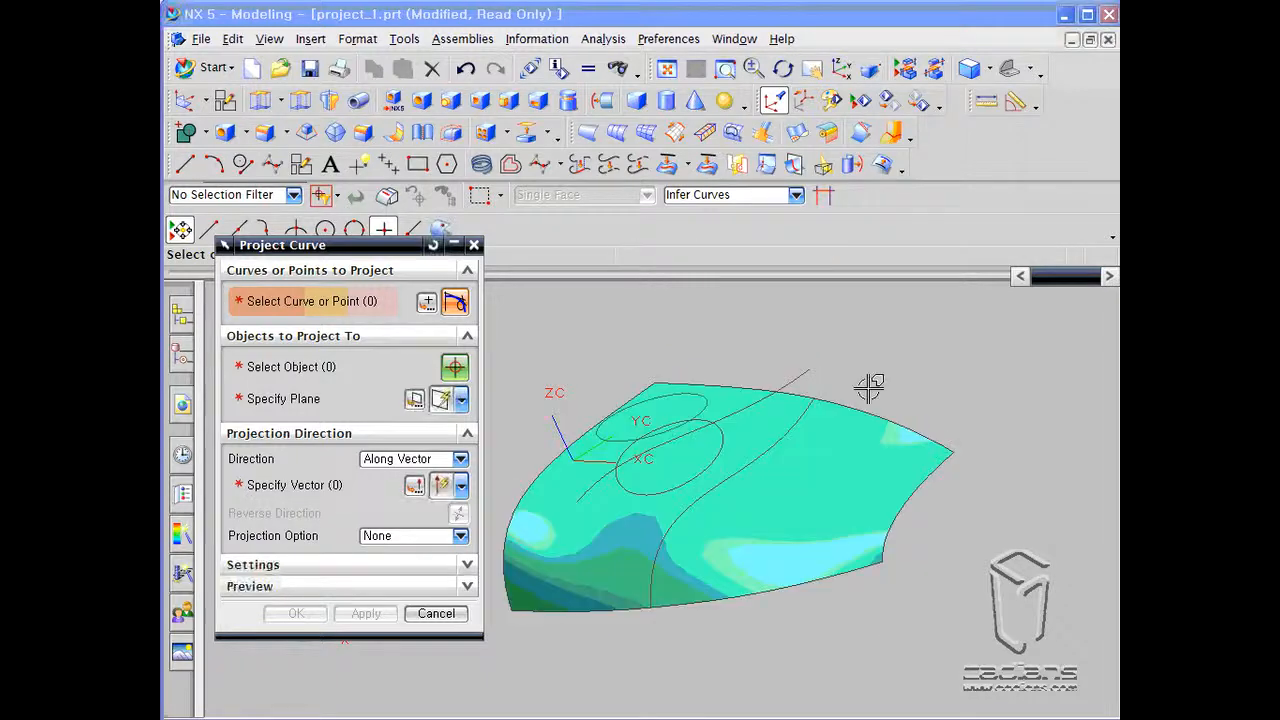
middle_drag(891, 366, 868, 350)
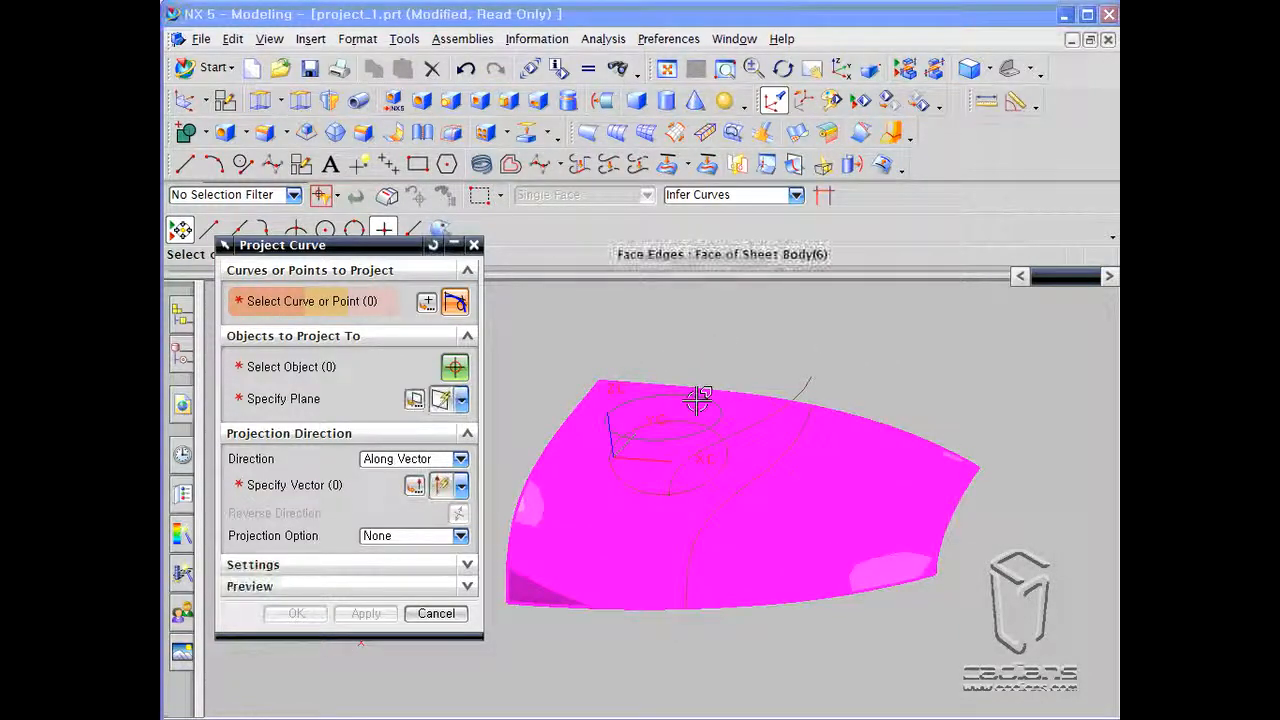
middle_drag(900, 457, 997, 585)
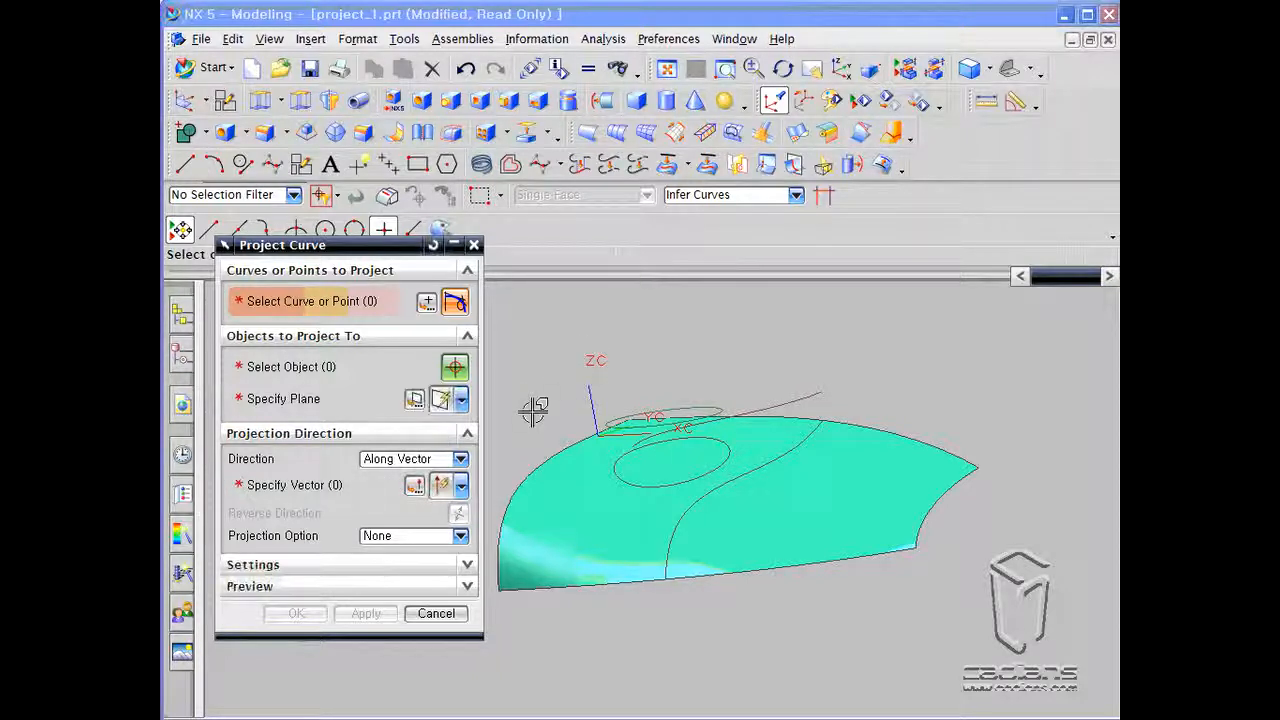
click(435, 614)
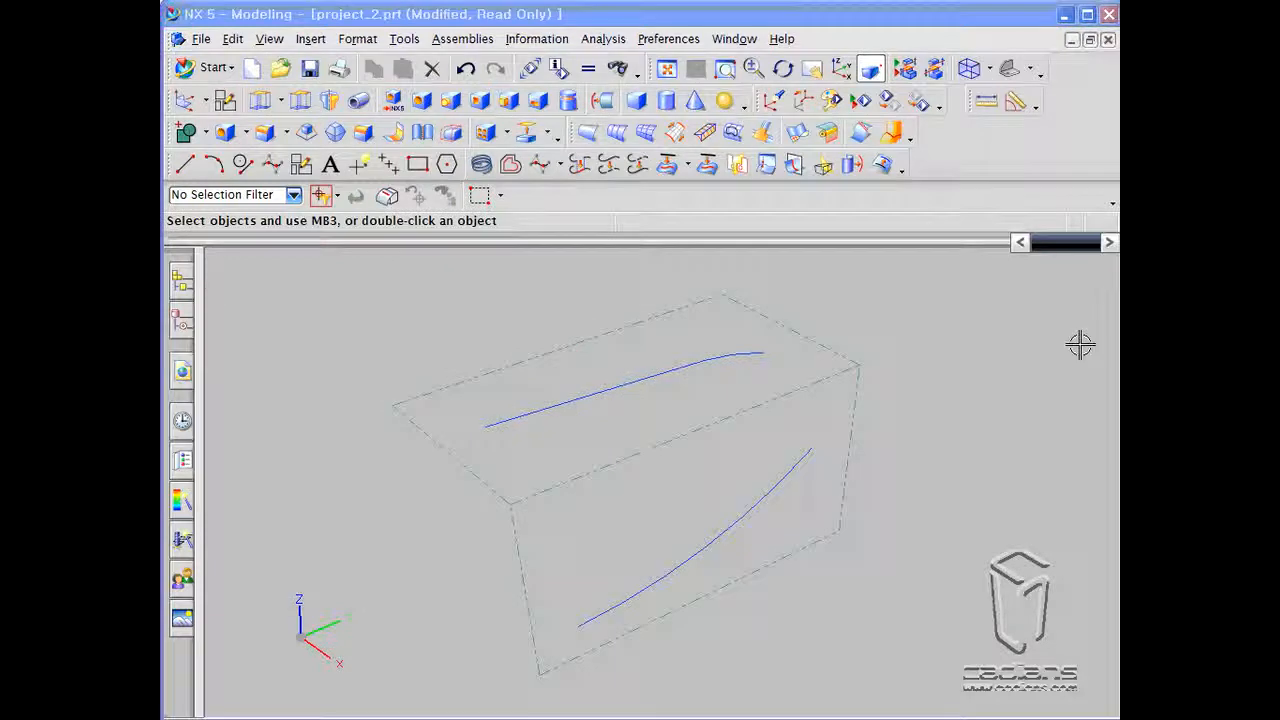
Start Combined Projection in project_2.prt with the horizontal-plane curve as the first curve string and the vertical-plane curve as the second
click(310, 39)
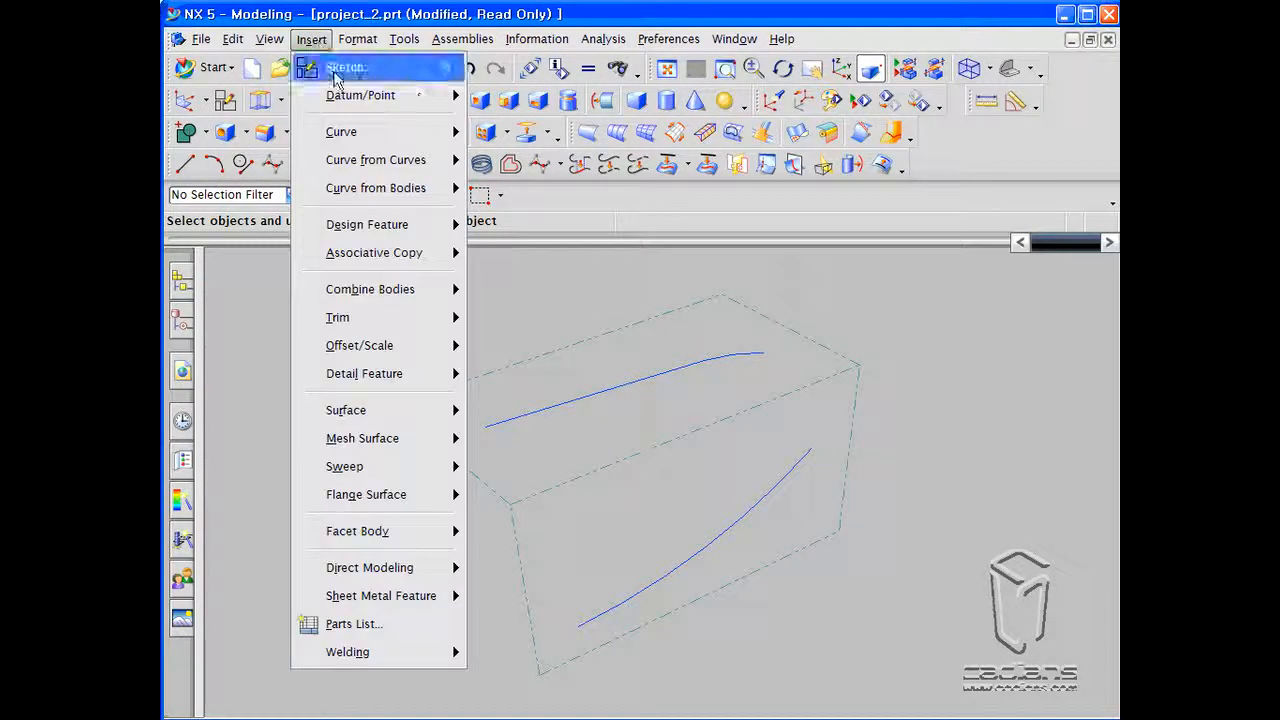
mouse_move(348, 173)
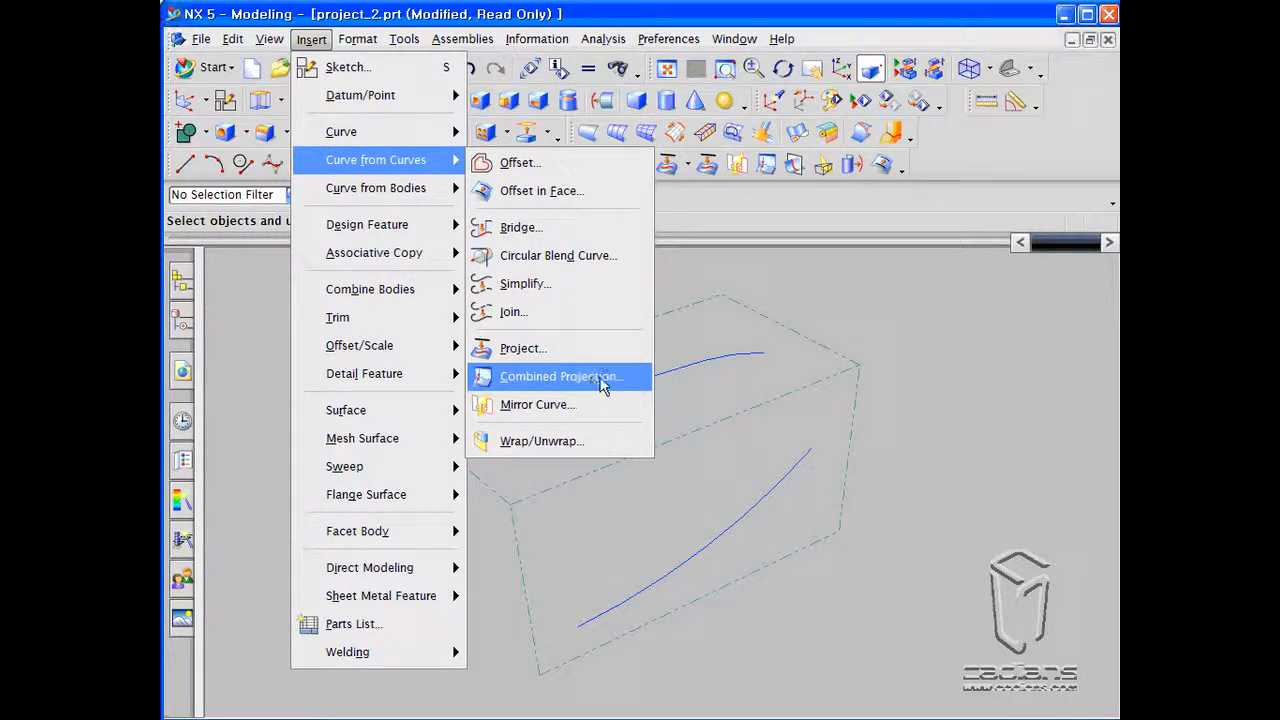
click(603, 384)
drag(627, 298, 305, 97)
middle_drag(690, 500, 734, 483)
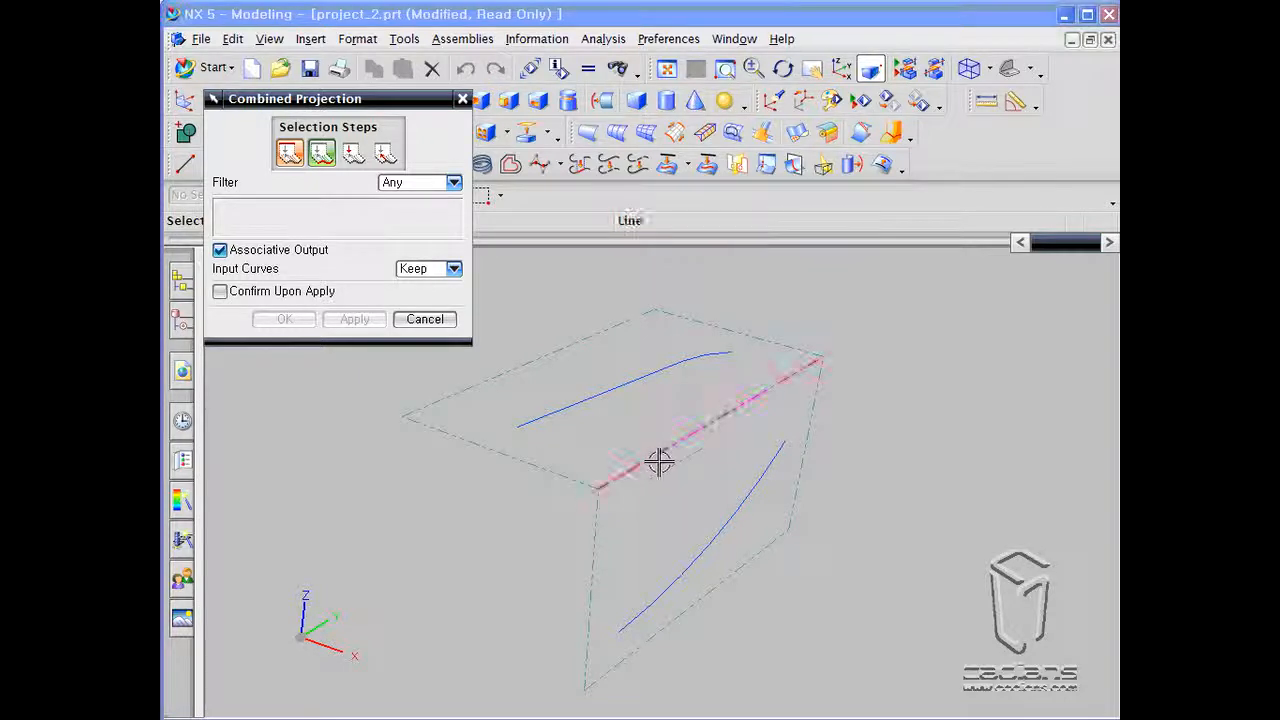
middle_drag(794, 466, 891, 448)
mouse_move(896, 447)
middle_down()
mouse_move(900, 434)
mouse_move(876, 458)
middle_up()
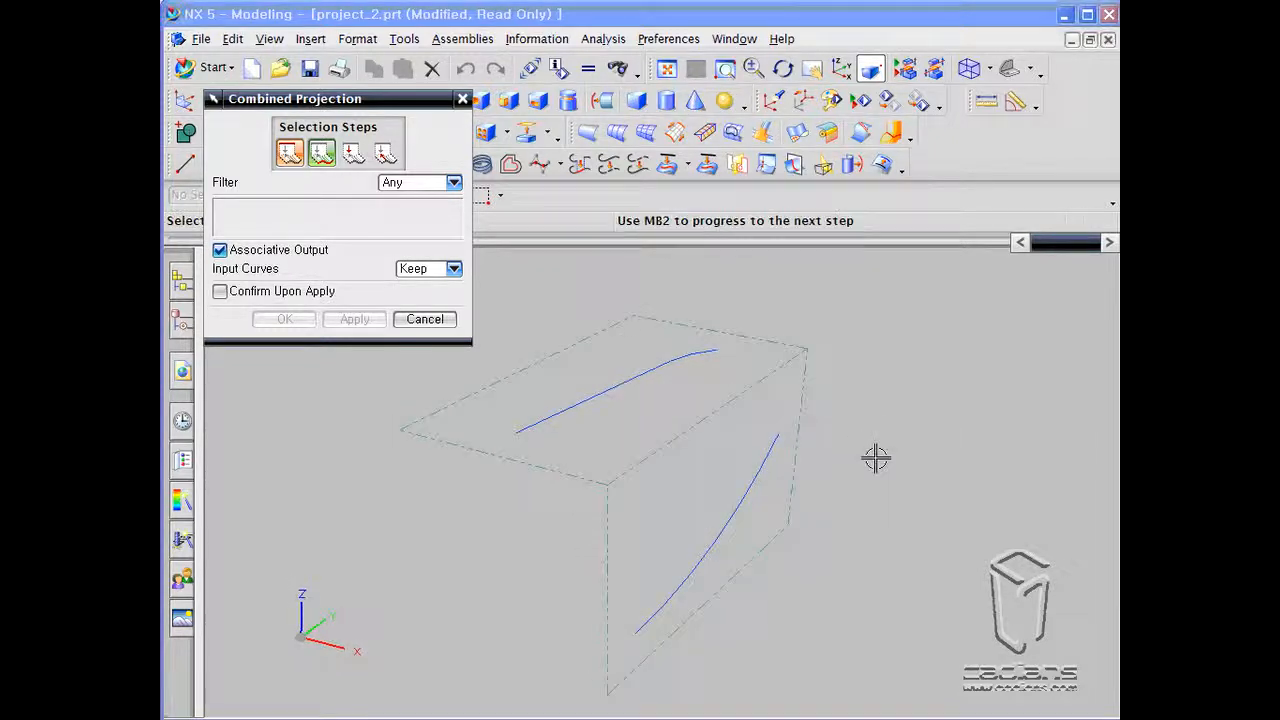
click(870, 70)
shift+middle_drag(859, 344, 925, 362)
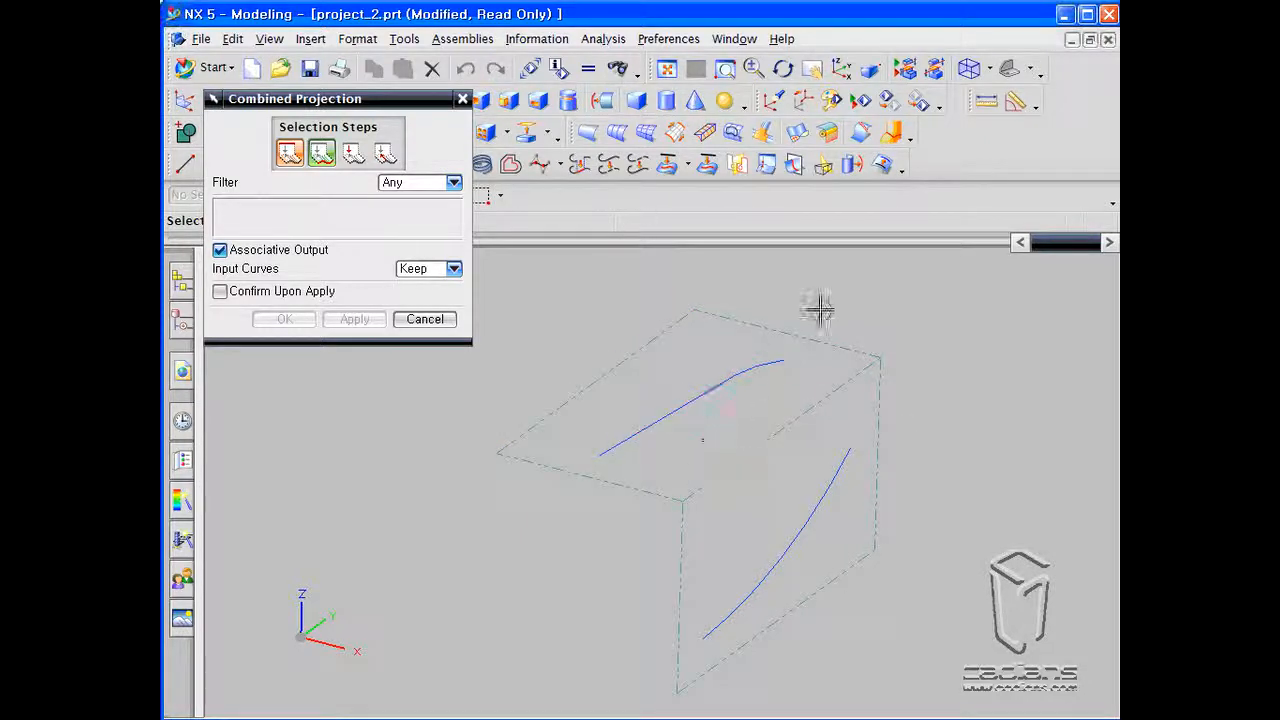
drag(258, 113, 259, 222)
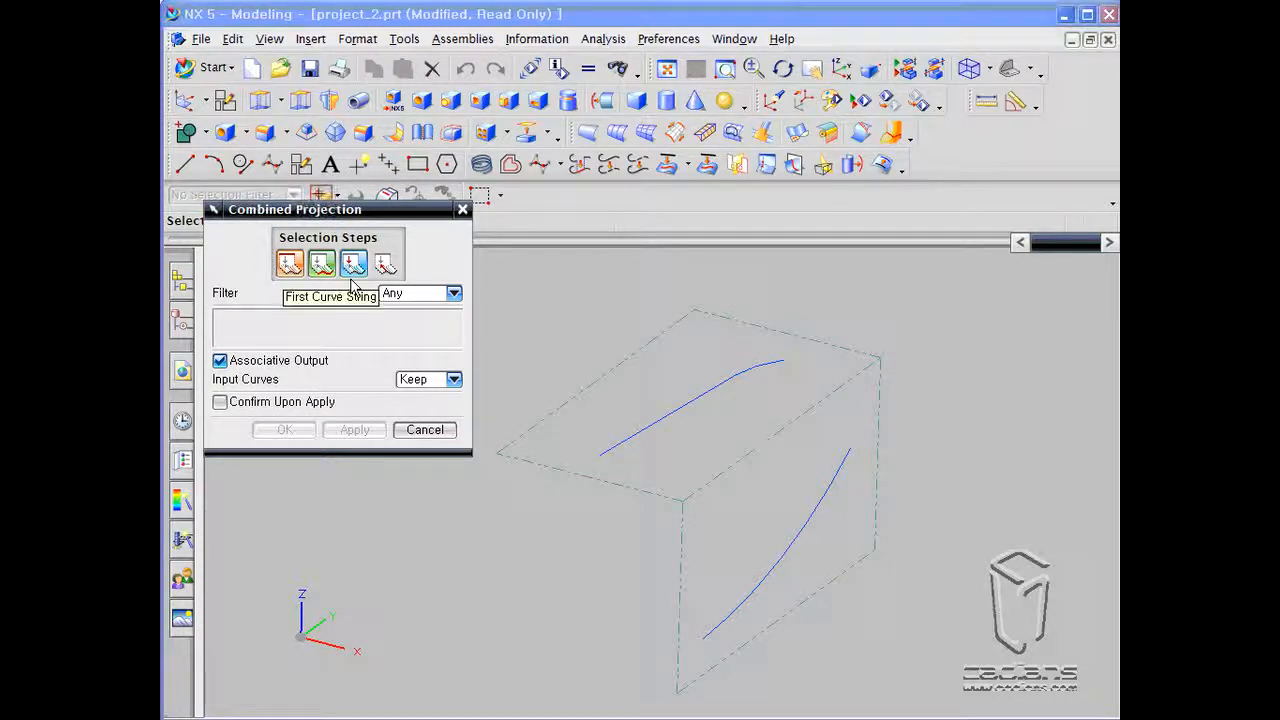
click(665, 416)
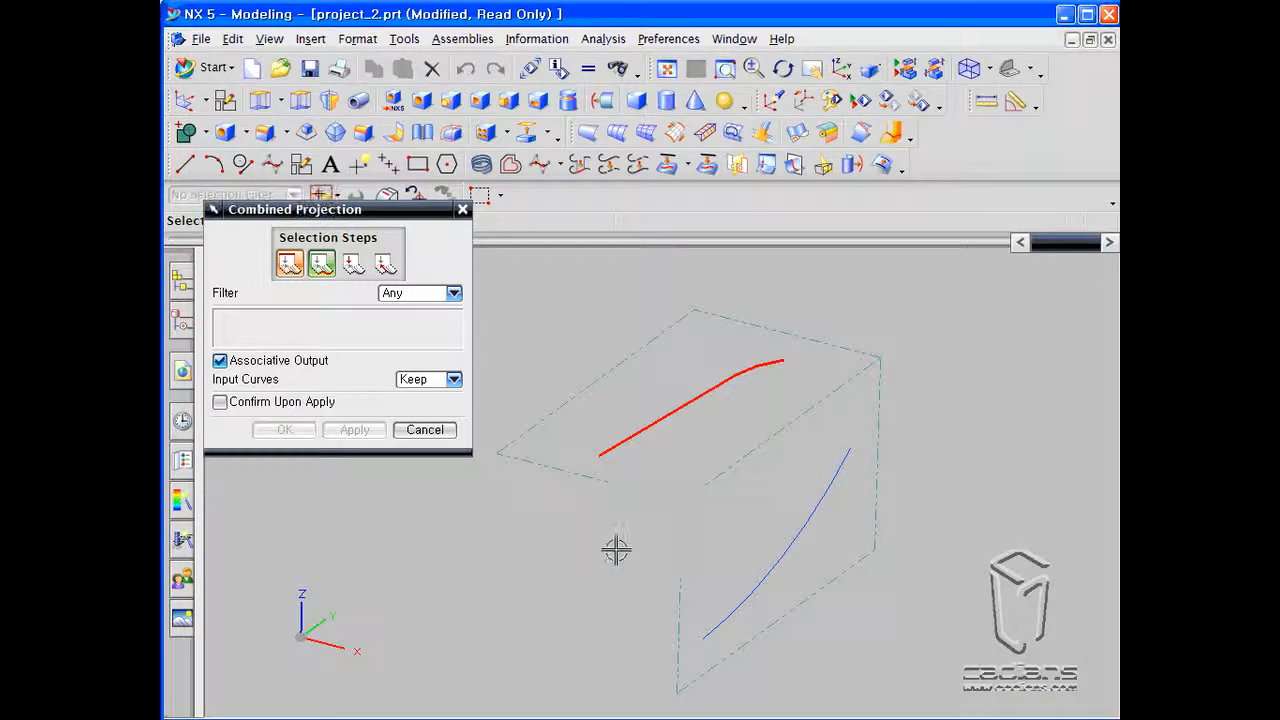
click(355, 268)
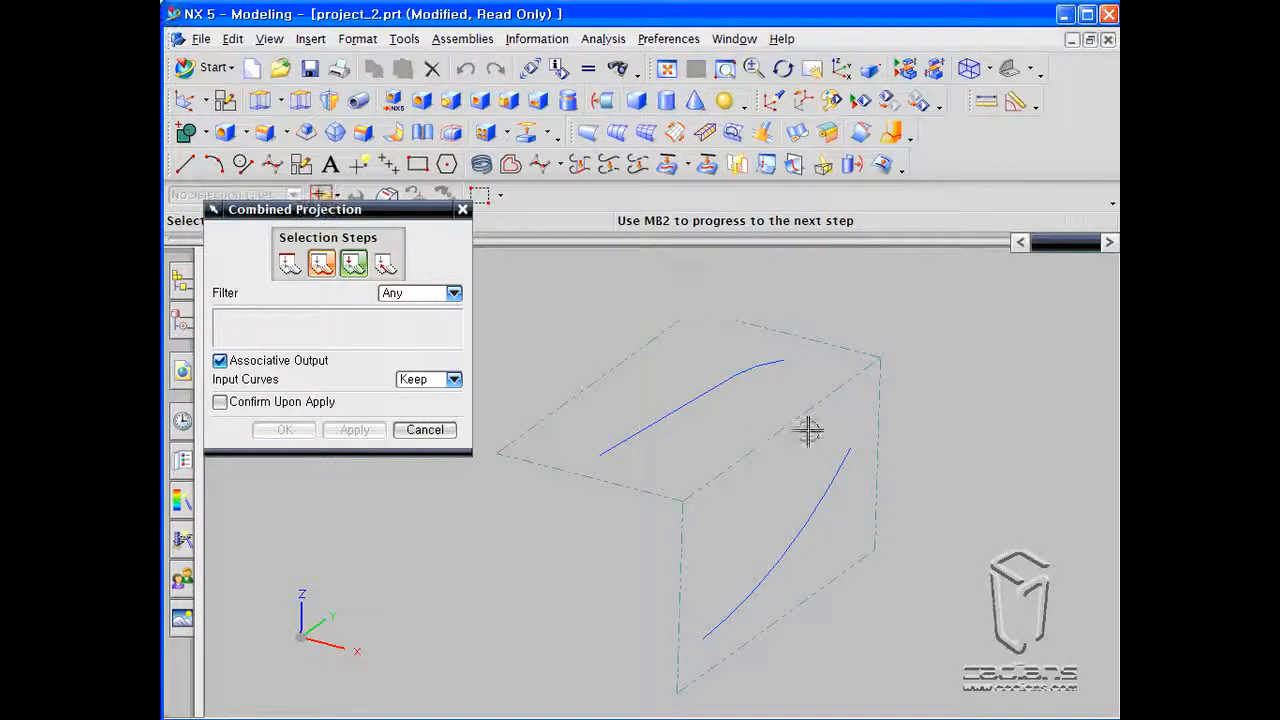
click(845, 455)
middle_click(945, 487)
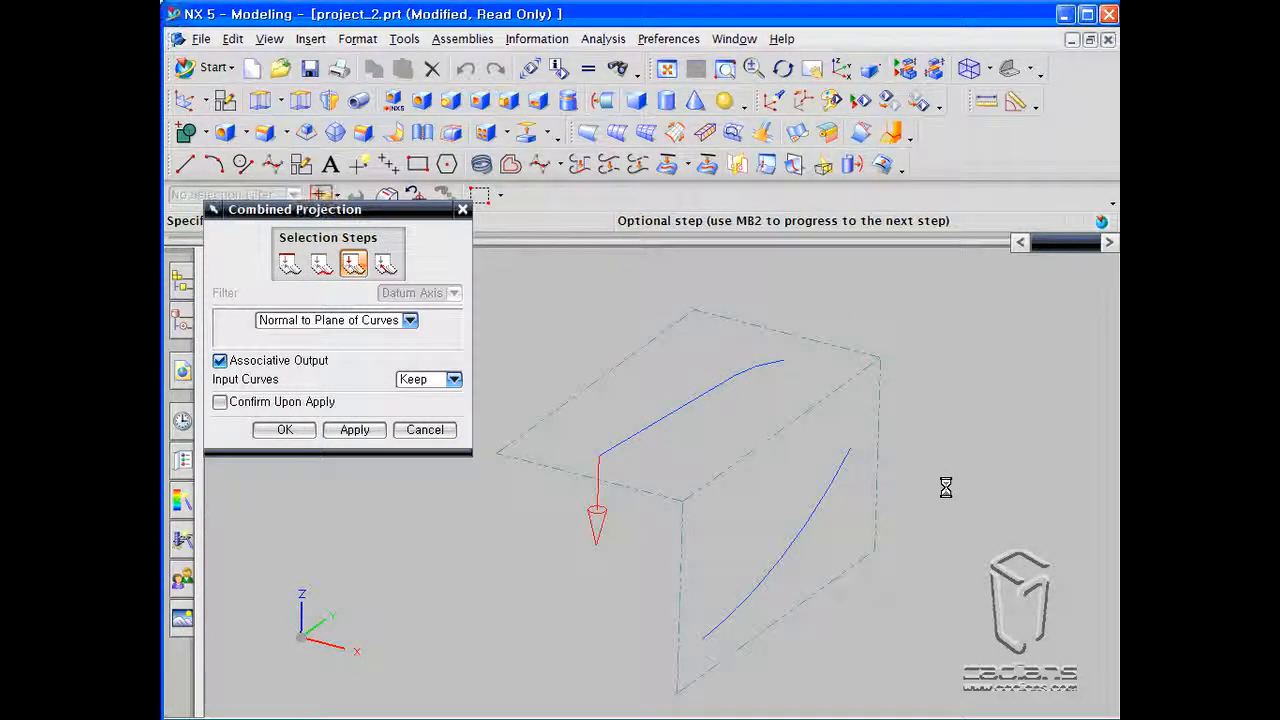
Examine the first curve's projection vector, Normal to Plane of Curves, against the temporarily displayed WCS axes
middle_drag(780, 512, 671, 511)
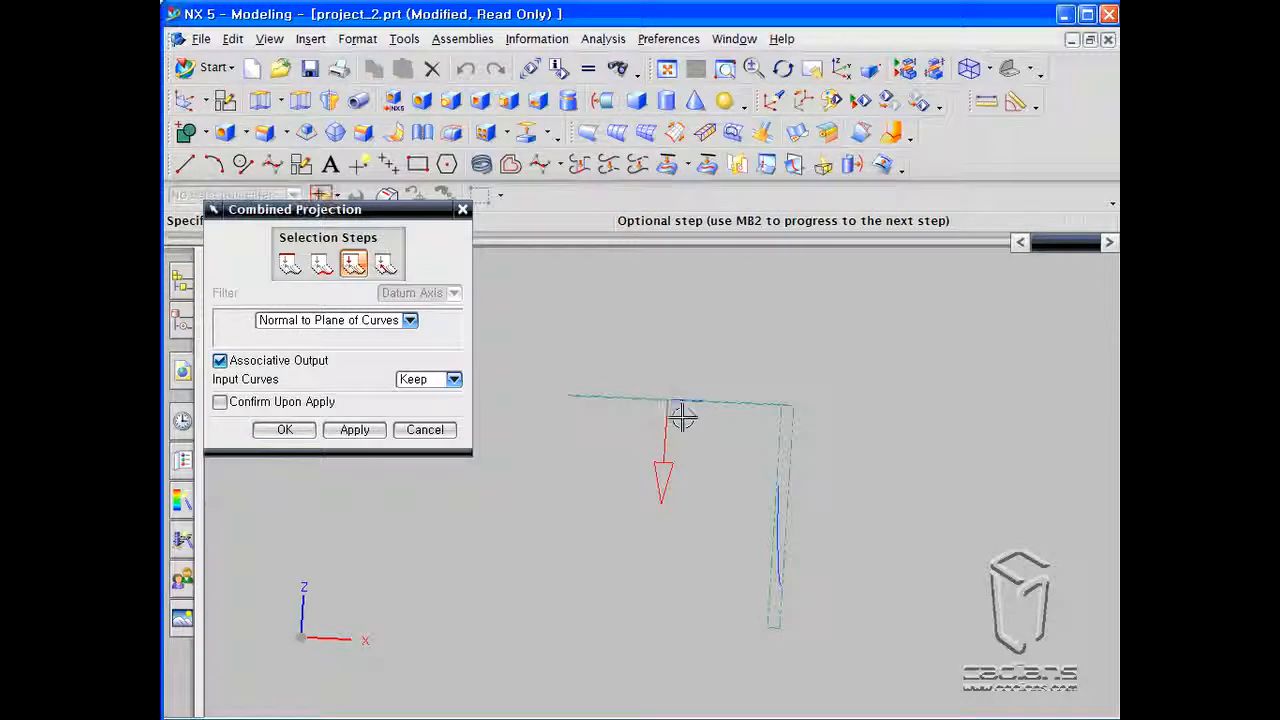
mouse_move(666, 443)
middle_down()
mouse_move(689, 464)
mouse_move(677, 463)
middle_up()
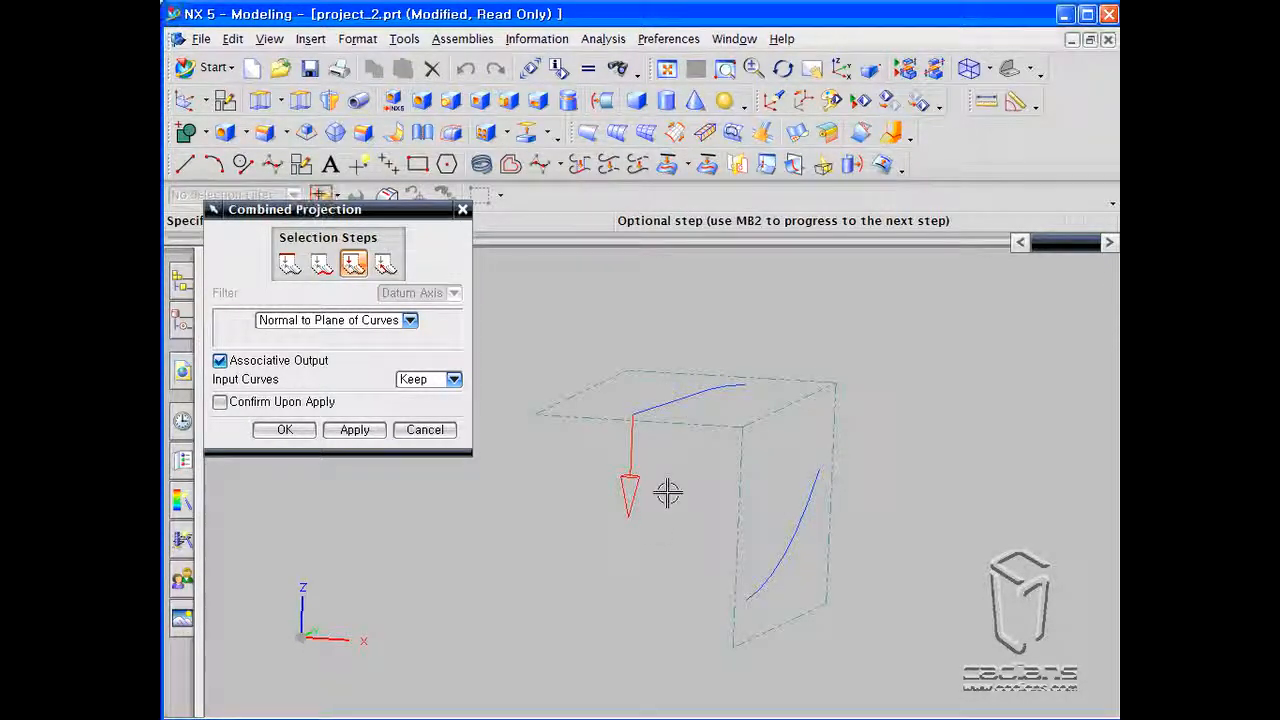
key(w)
middle_drag(712, 545, 714, 543)
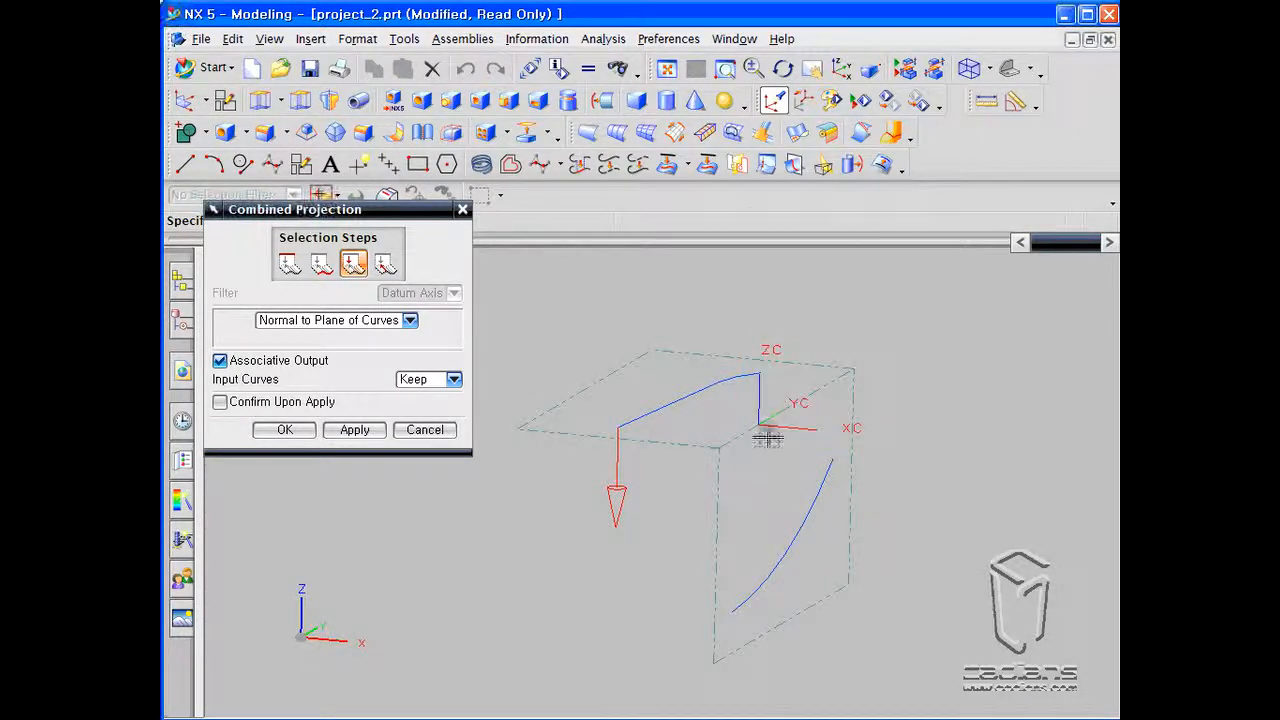
mouse_move(714, 520)
middle_down()
mouse_move(743, 503)
mouse_move(720, 517)
middle_up()
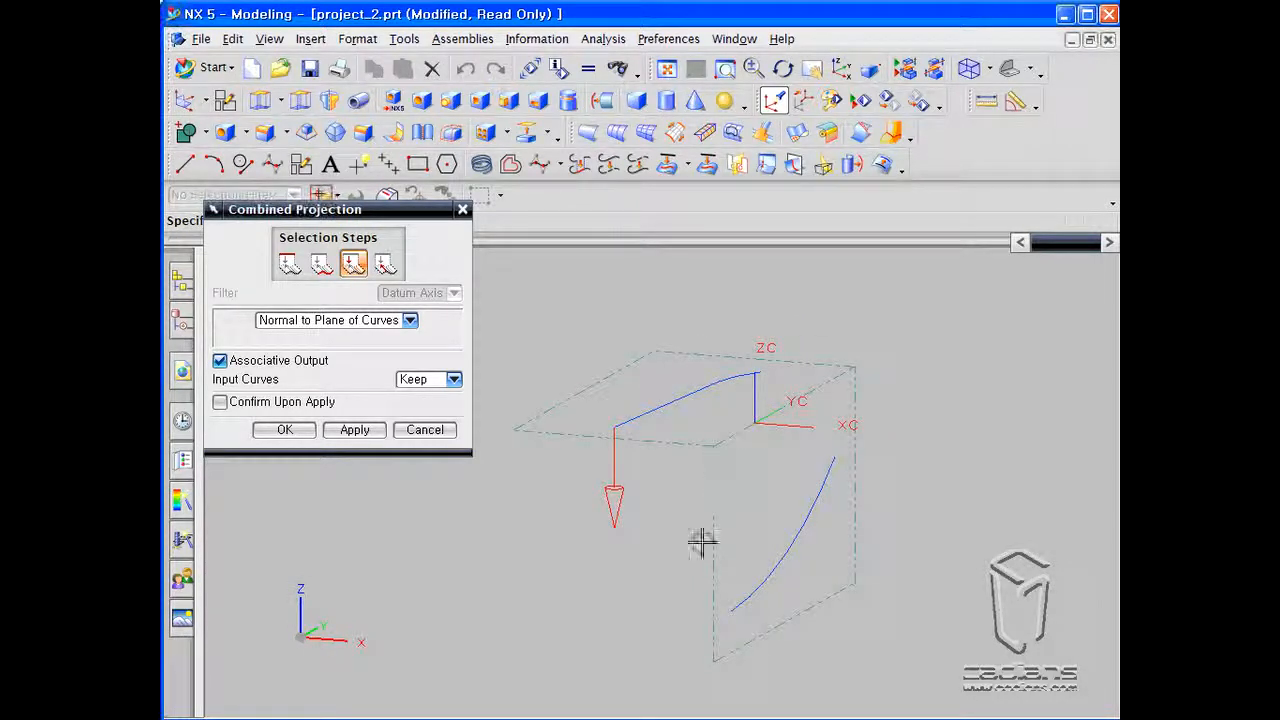
mouse_move(790, 474)
middle_down()
mouse_move(771, 474)
mouse_move(783, 477)
middle_up()
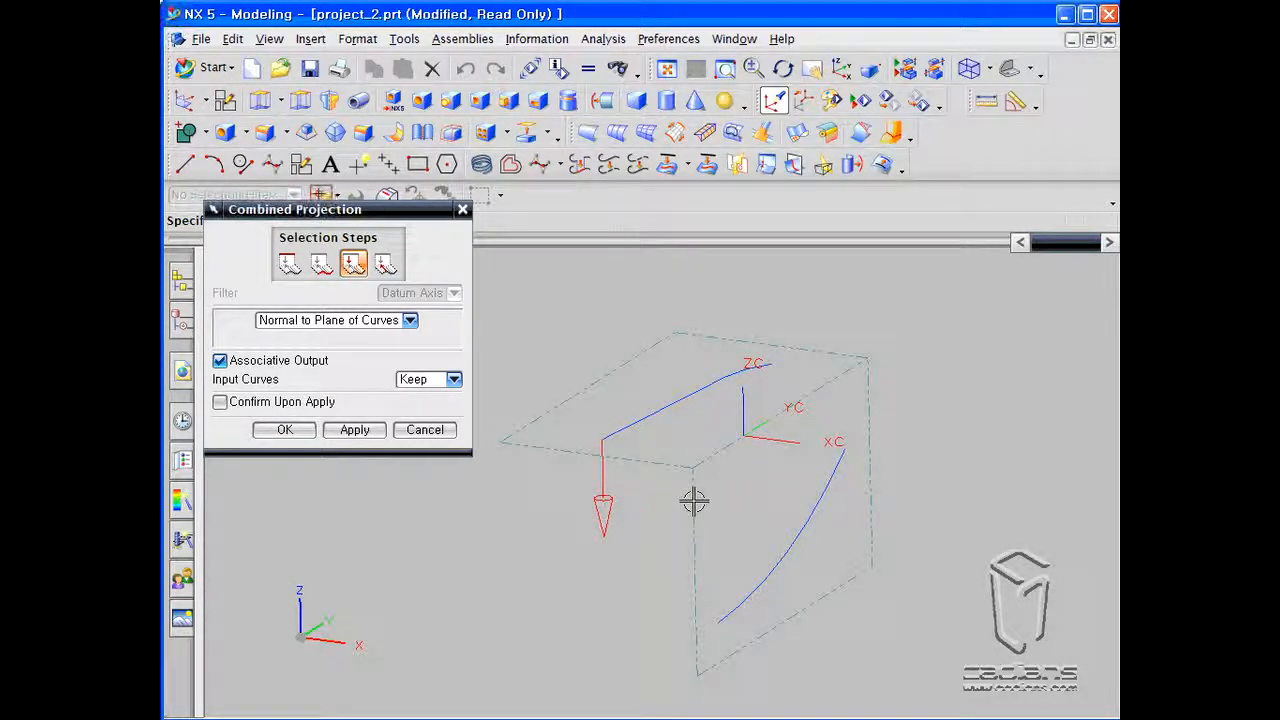
key(w)
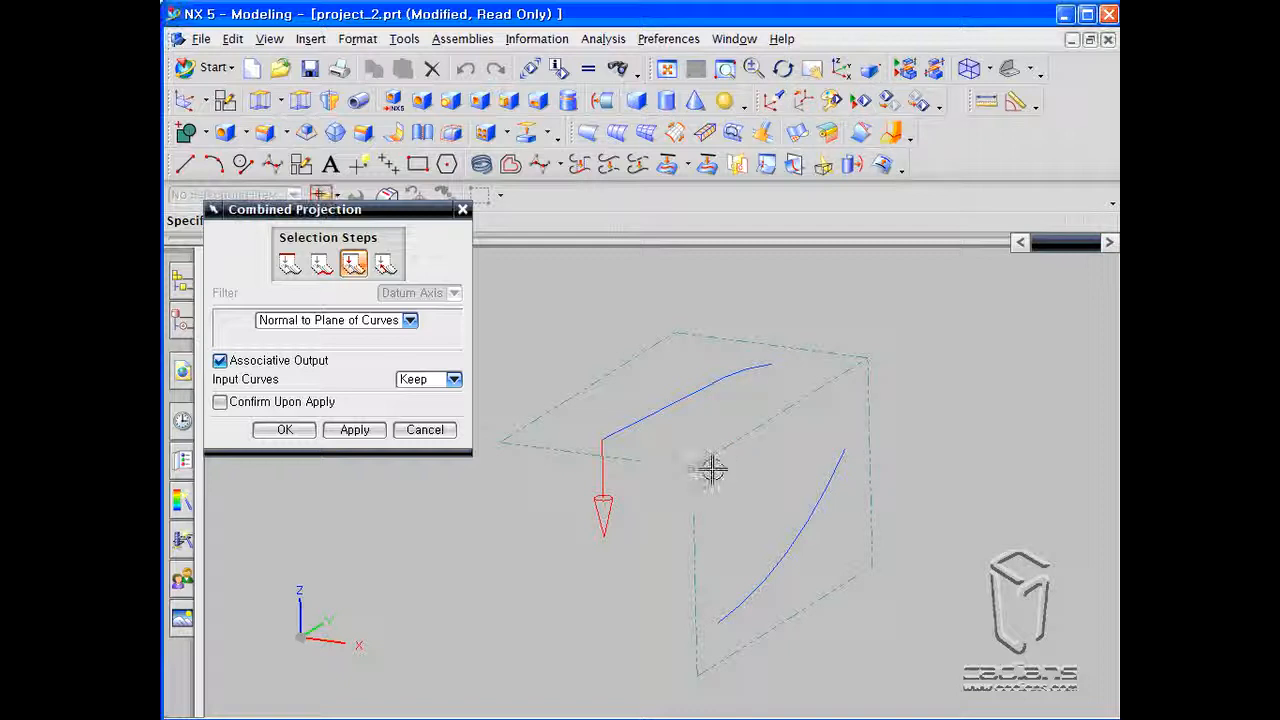
Specify the -XC Axis as a new projection vector for the second curve string
middle_drag(460, 645, 487, 633)
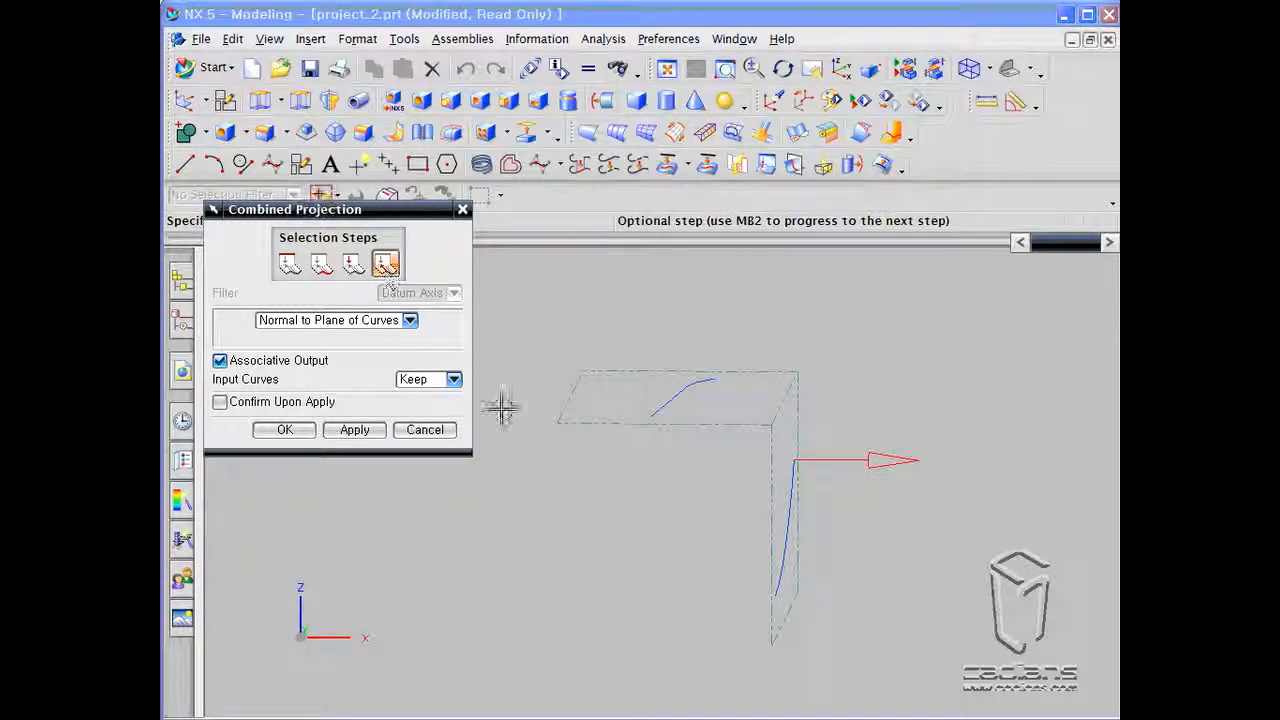
mouse_move(711, 509)
middle_down()
mouse_move(685, 492)
mouse_move(694, 526)
mouse_move(702, 505)
mouse_move(689, 517)
middle_up()
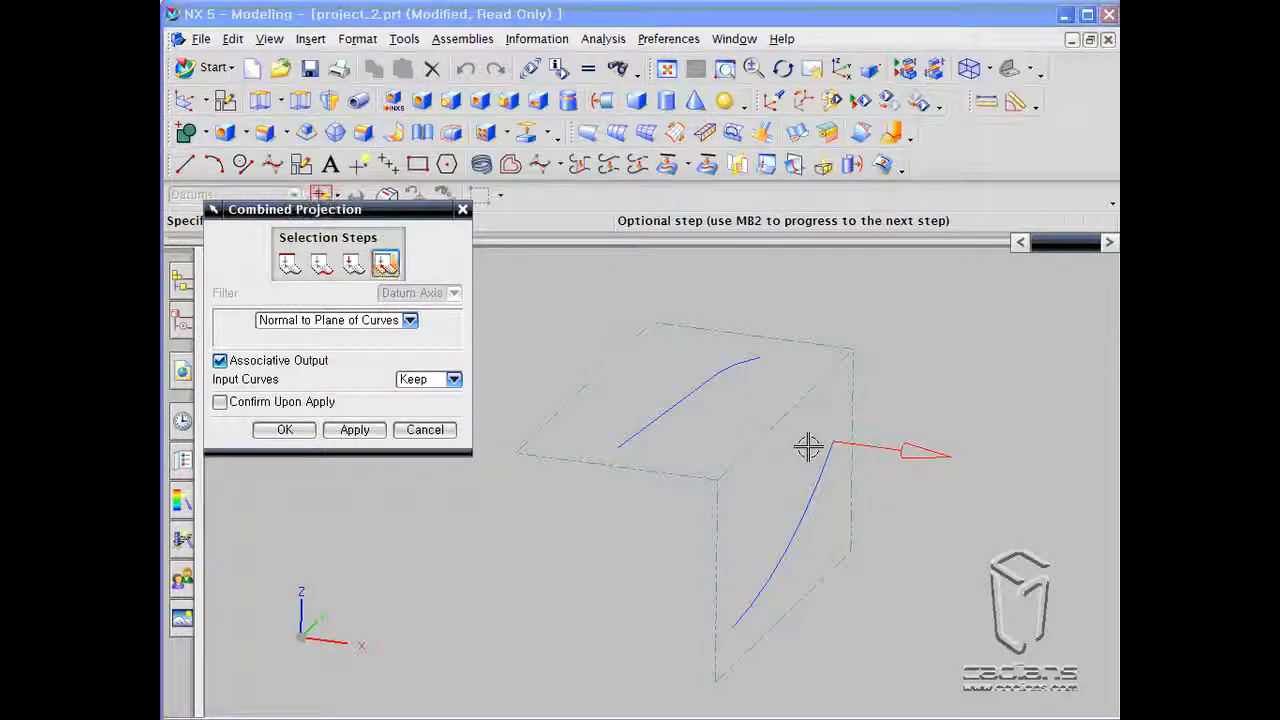
middle_drag(648, 447, 668, 528)
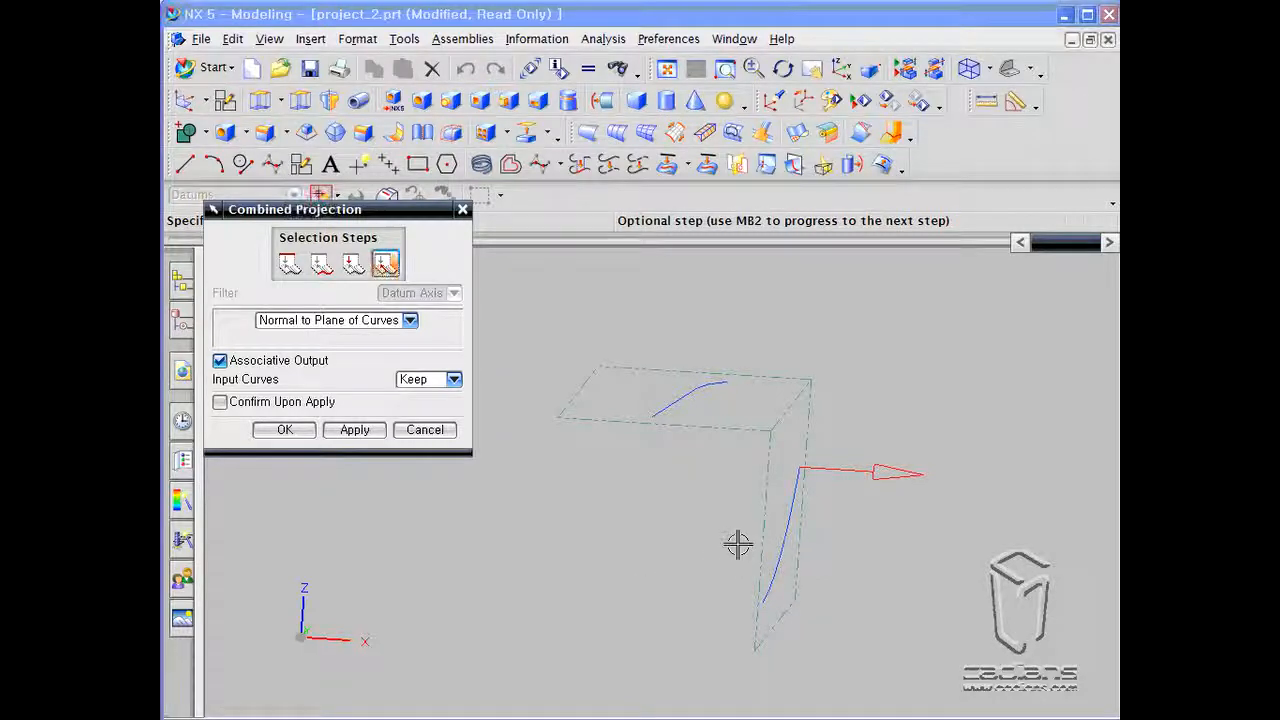
click(409, 320)
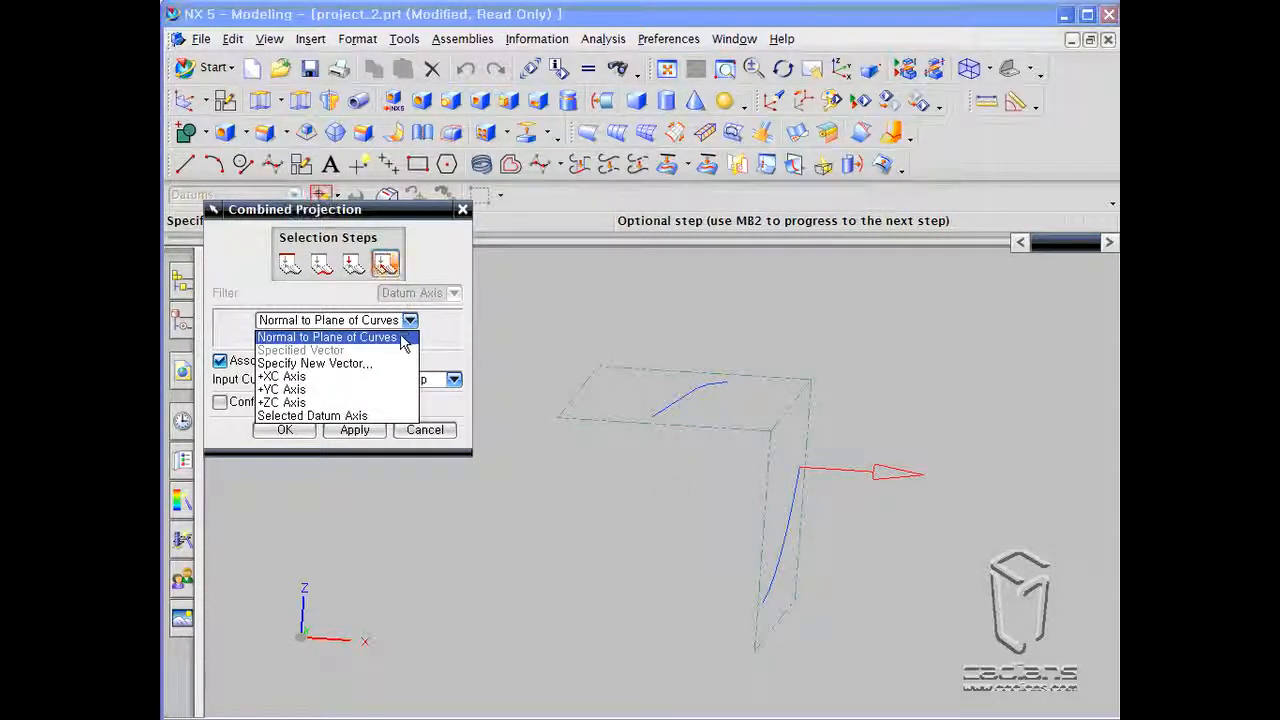
click(397, 363)
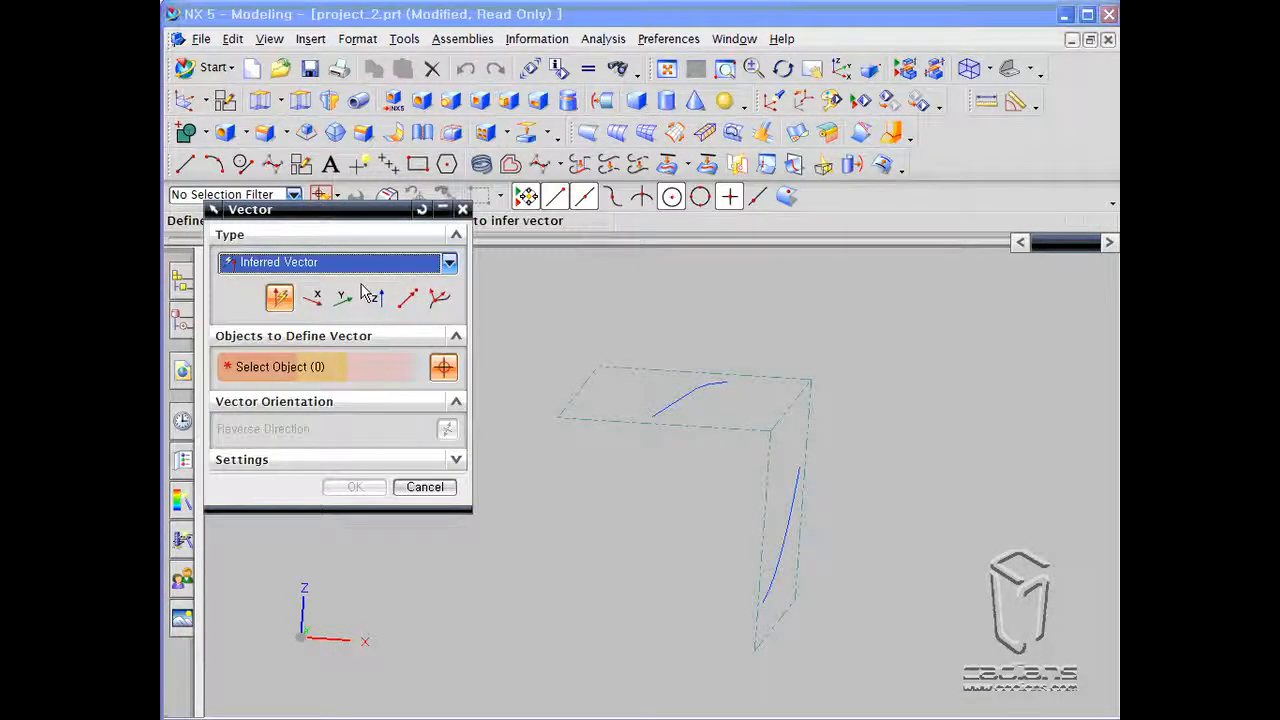
click(449, 262)
click(398, 490)
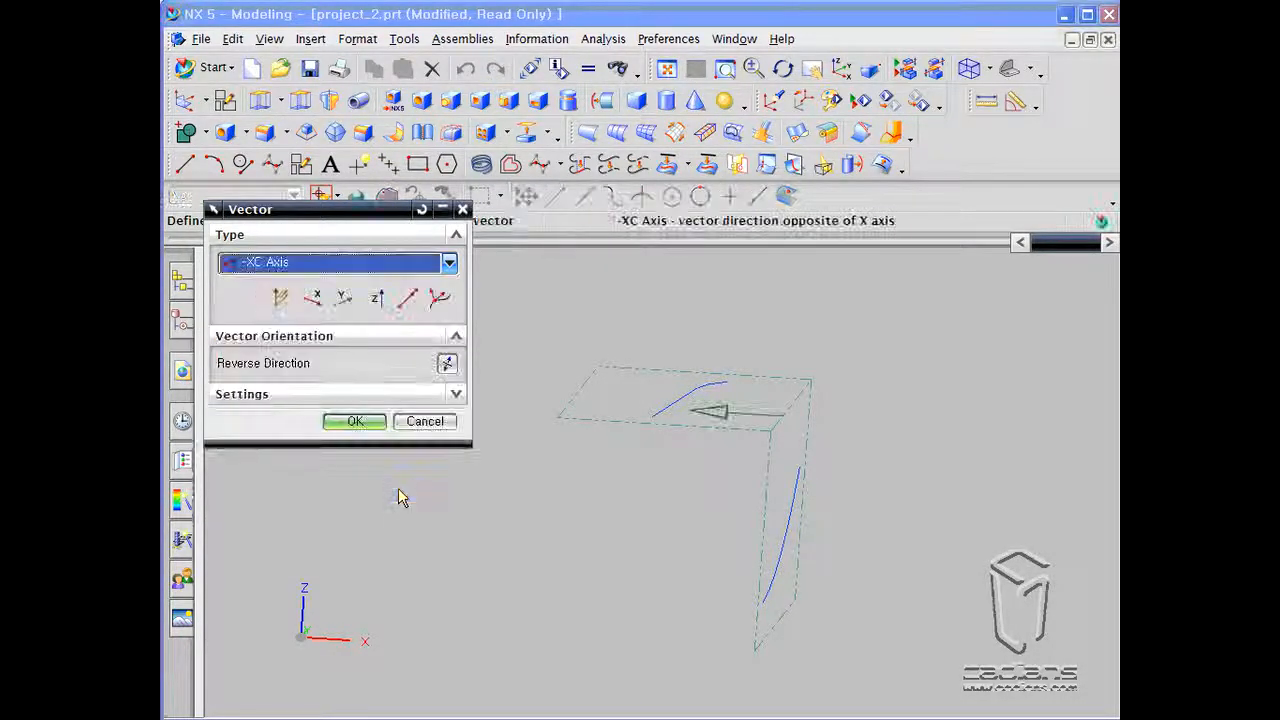
click(362, 428)
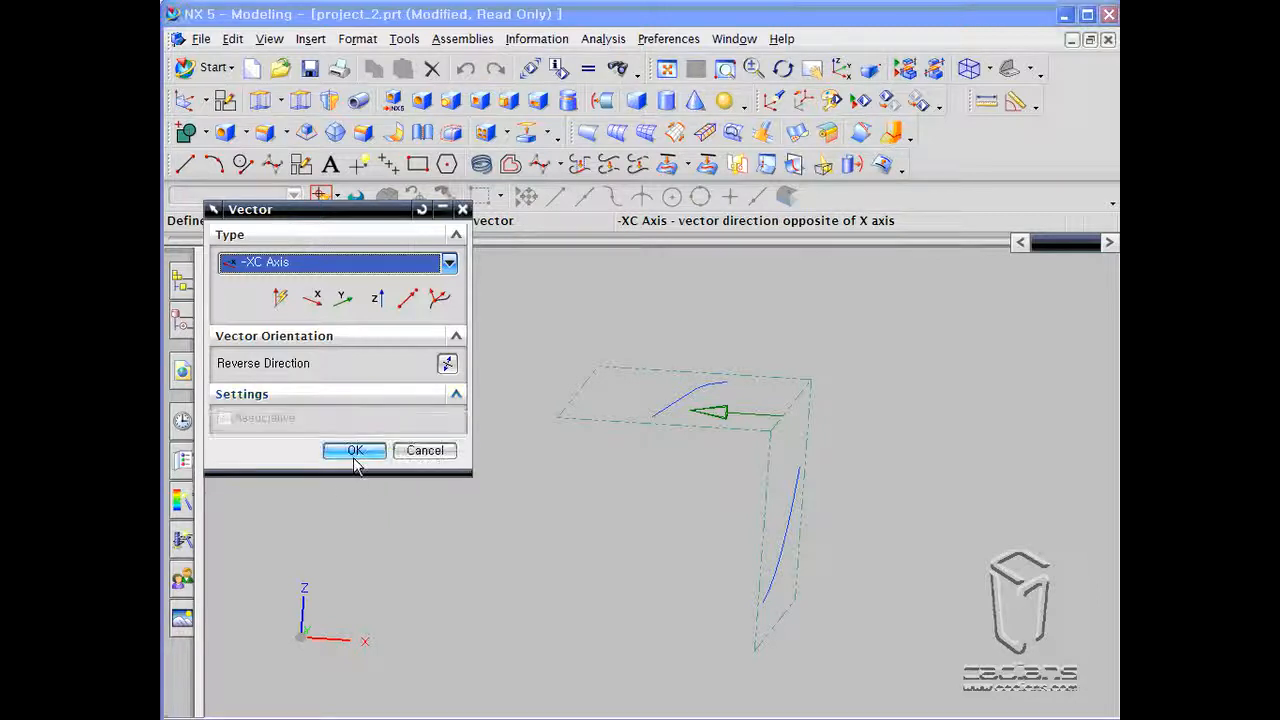
click(357, 452)
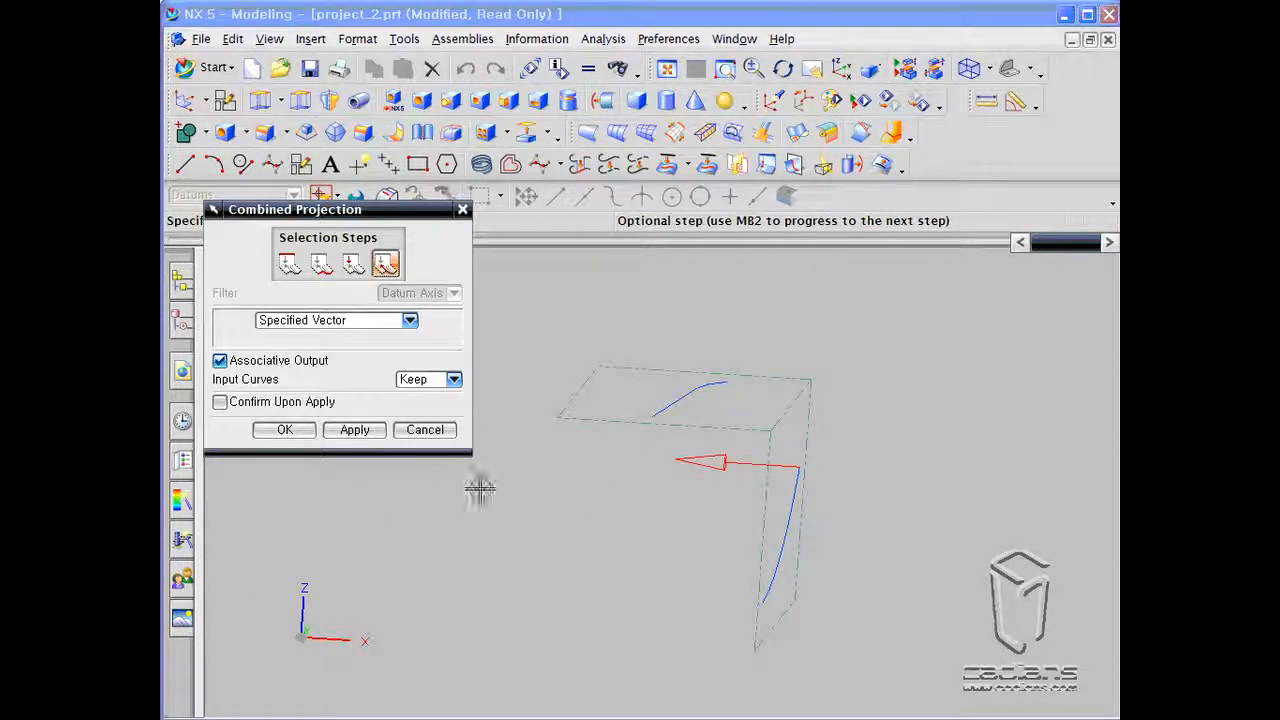
Create the associative combined projection curve from the two curve strings, keeping the input curves, and inspect it against both originals
click(298, 430)
mouse_move(654, 477)
middle_down()
mouse_move(629, 514)
mouse_move(631, 549)
mouse_move(480, 486)
mouse_move(634, 489)
mouse_move(640, 466)
middle_up()
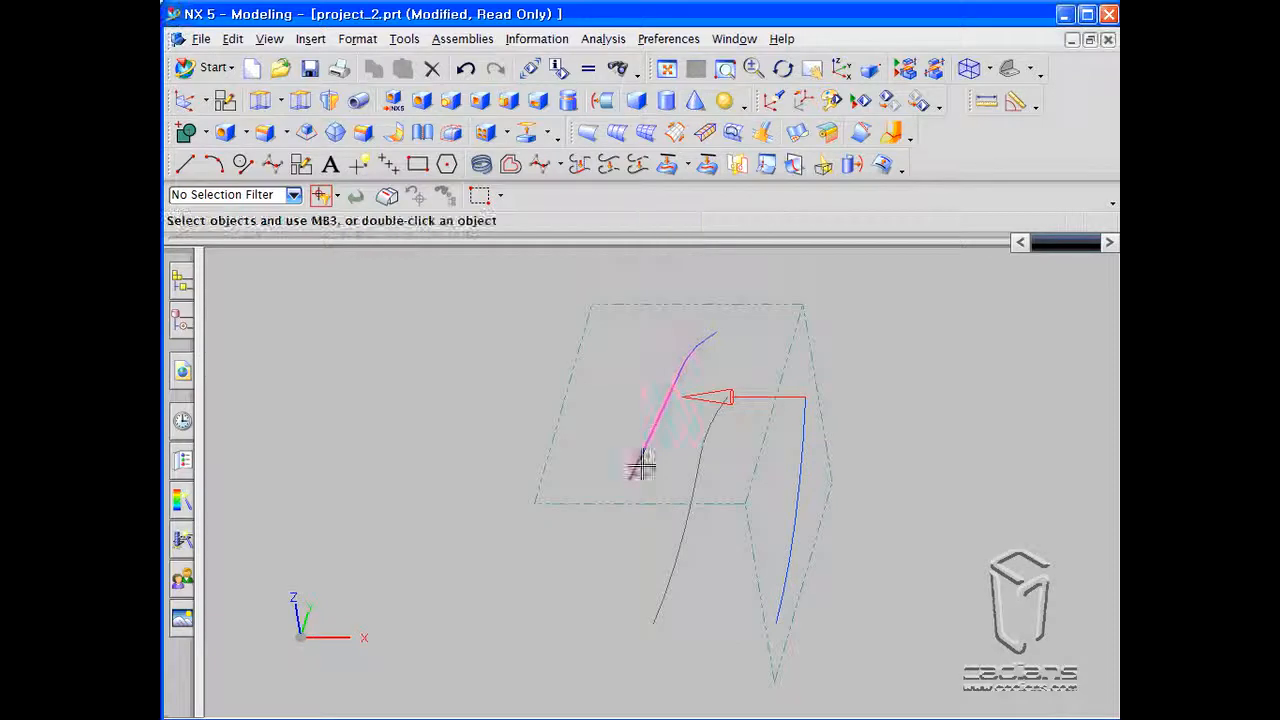
middle_drag(857, 486, 808, 500)
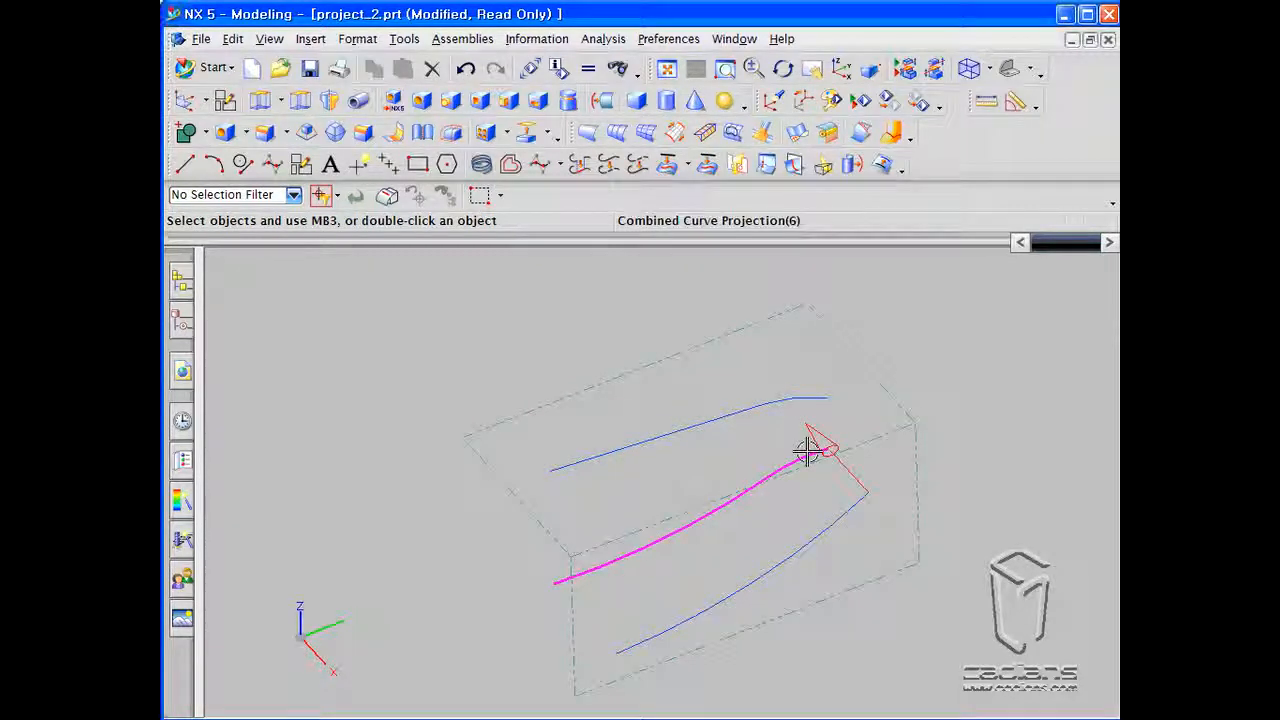
Switch to the mirror_curves.prt part and bring its wavy curve and two datum planes into clear view
click(734, 38)
click(770, 197)
scroll(806, 347, down, 2)
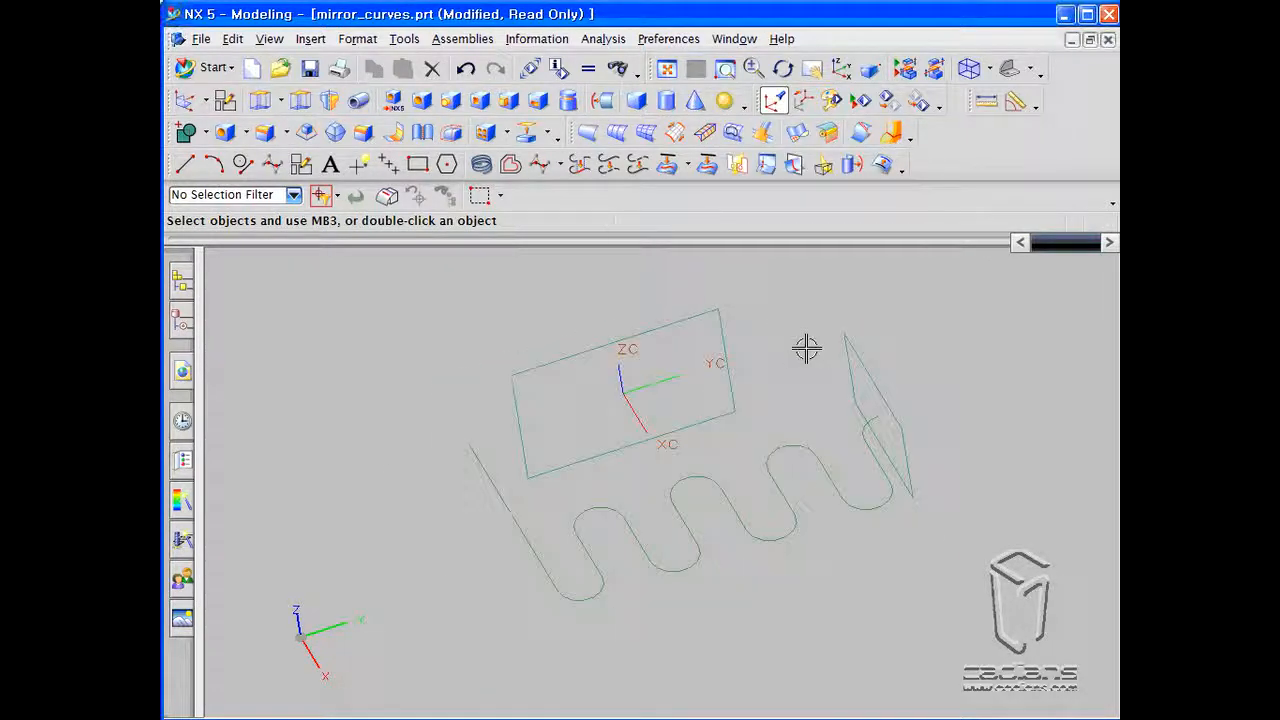
shift+middle_drag(813, 338, 734, 386)
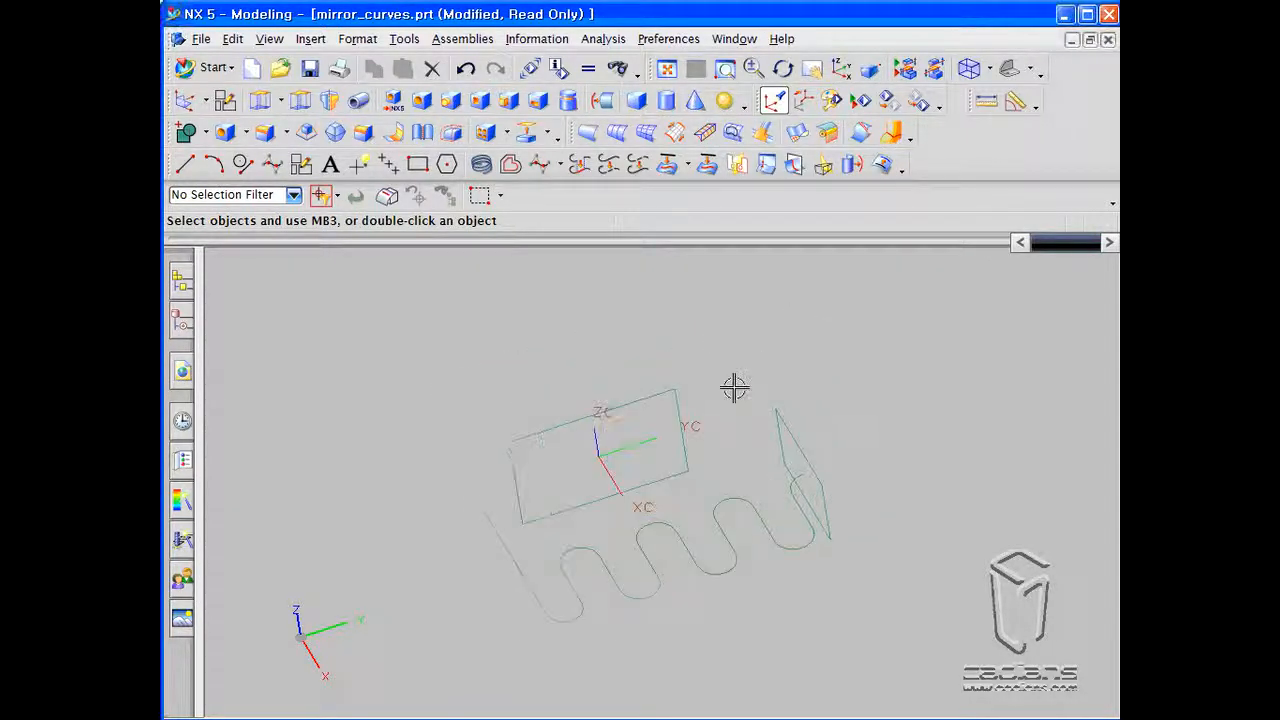
Start Mirror Curve and select the whole wavy curve chain with the Connected Curves rule
click(311, 38)
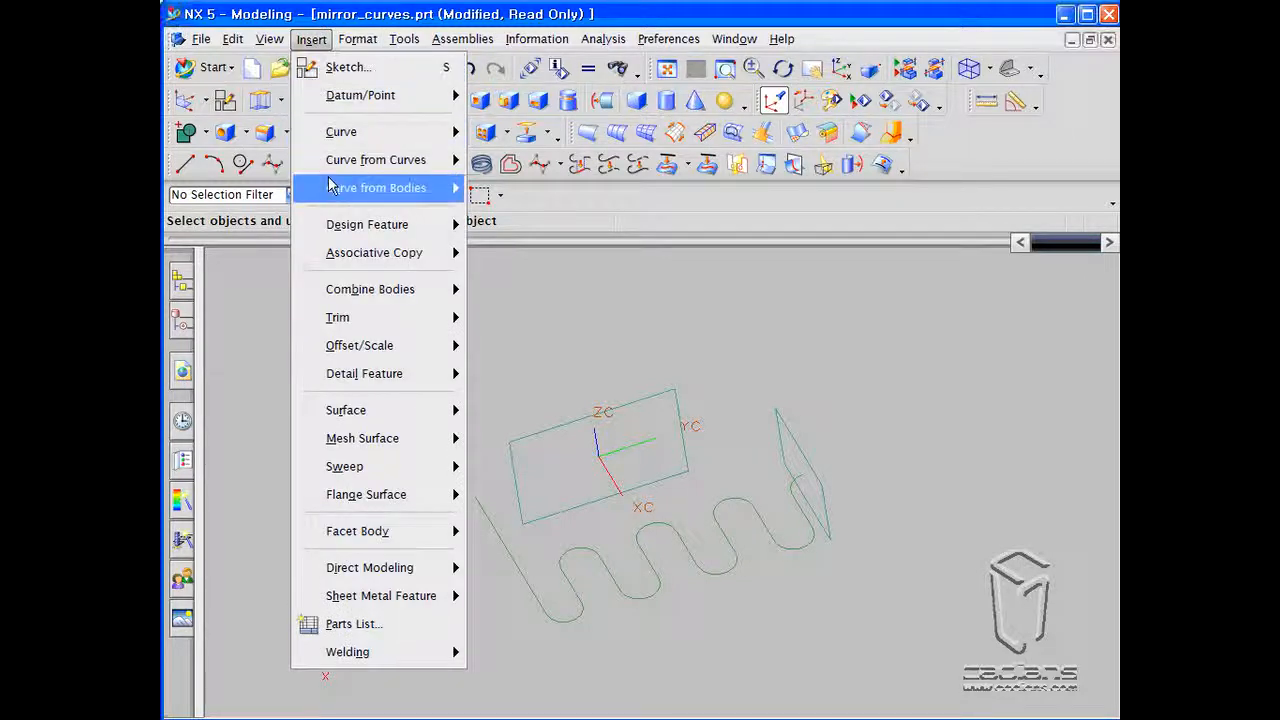
mouse_move(391, 166)
click(537, 404)
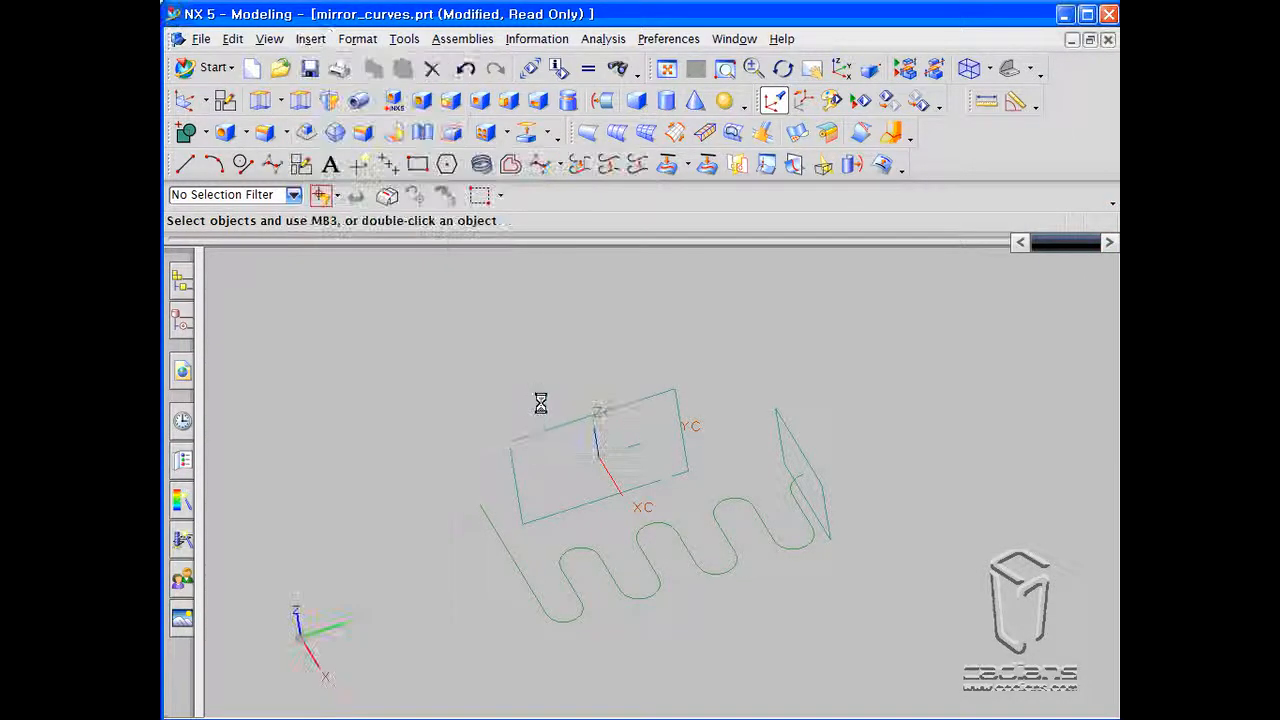
click(515, 568)
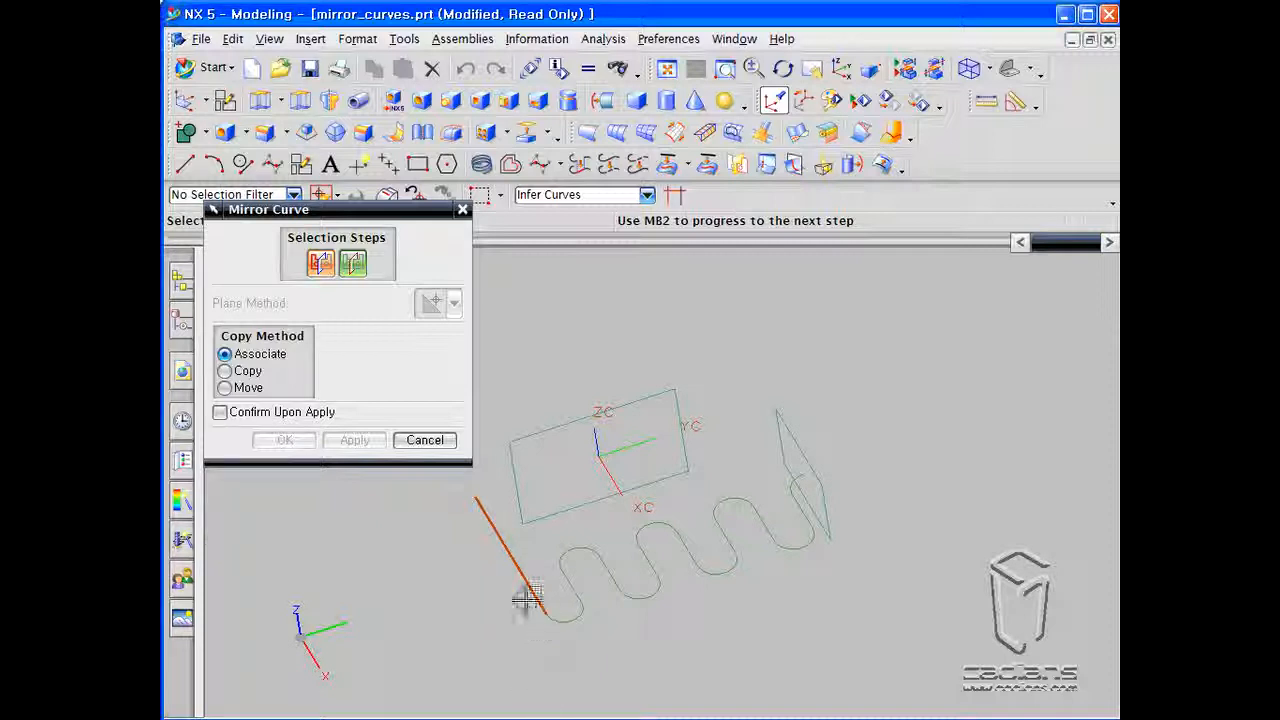
right_click(528, 578)
click(590, 620)
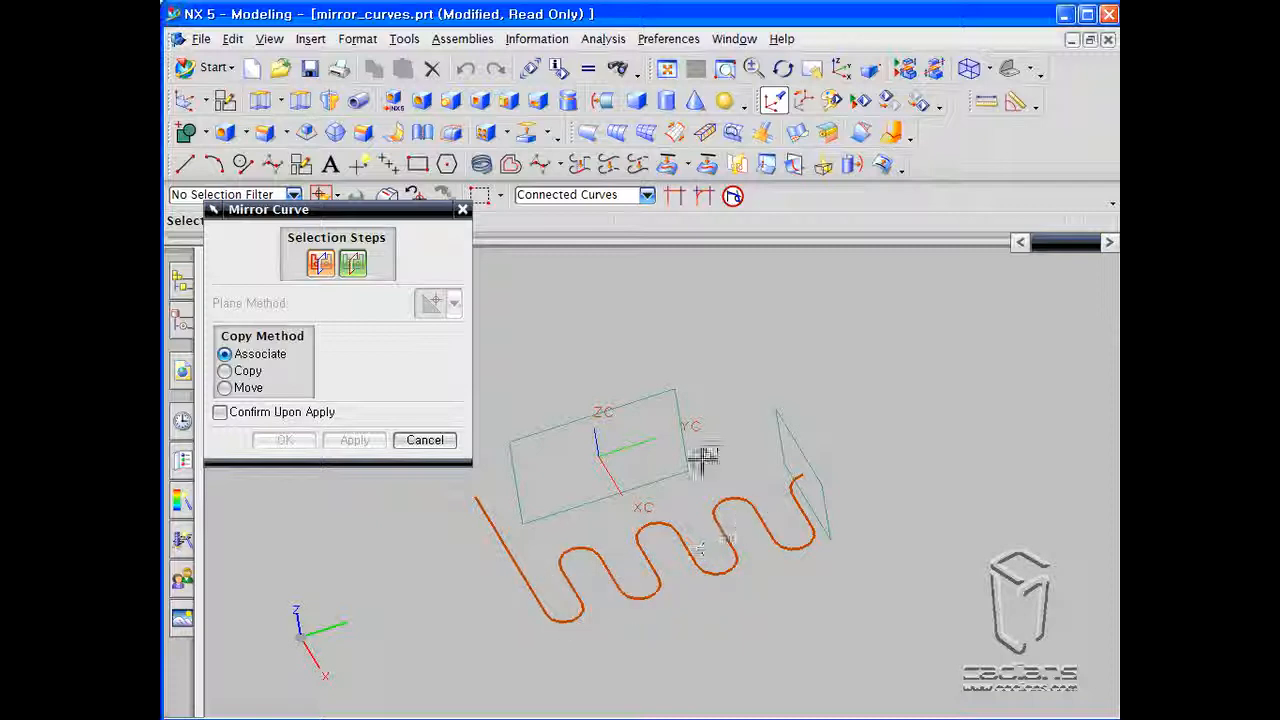
Mirror the selected wavy chain across the datum plane at the WCS origin, with the Associate copy method
middle_click(585, 300)
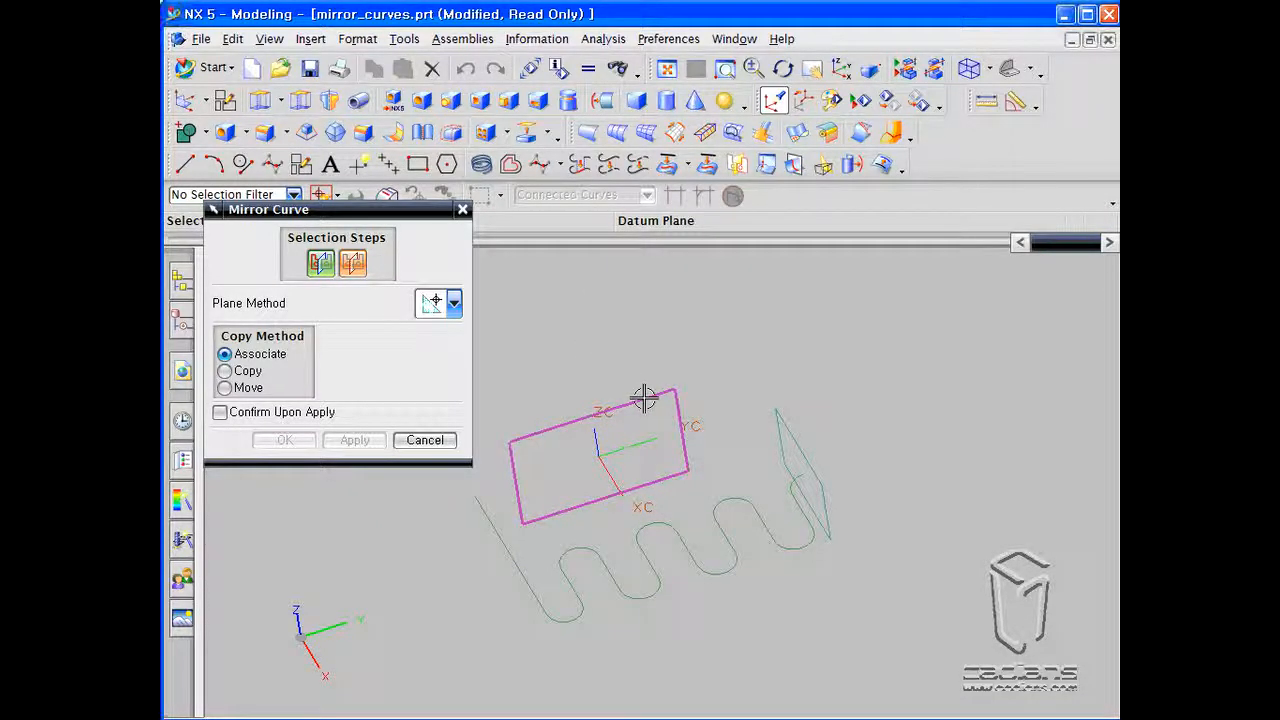
drag(416, 213, 385, 289)
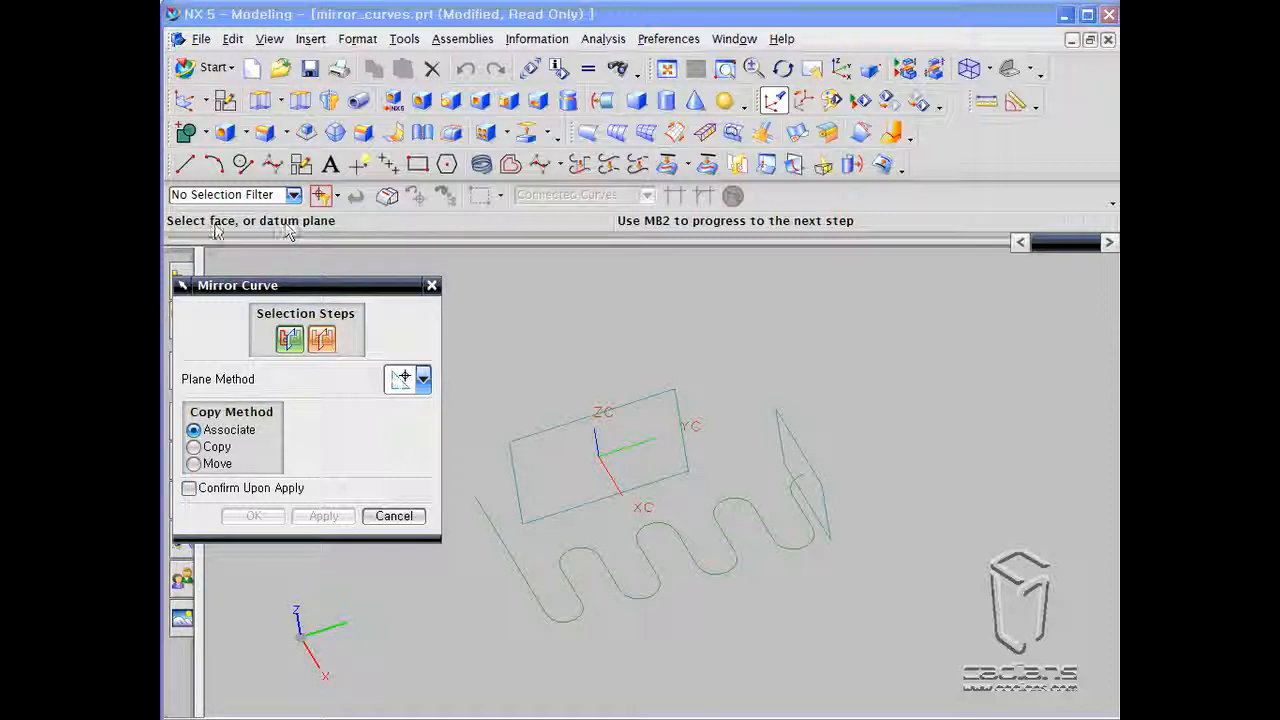
click(677, 390)
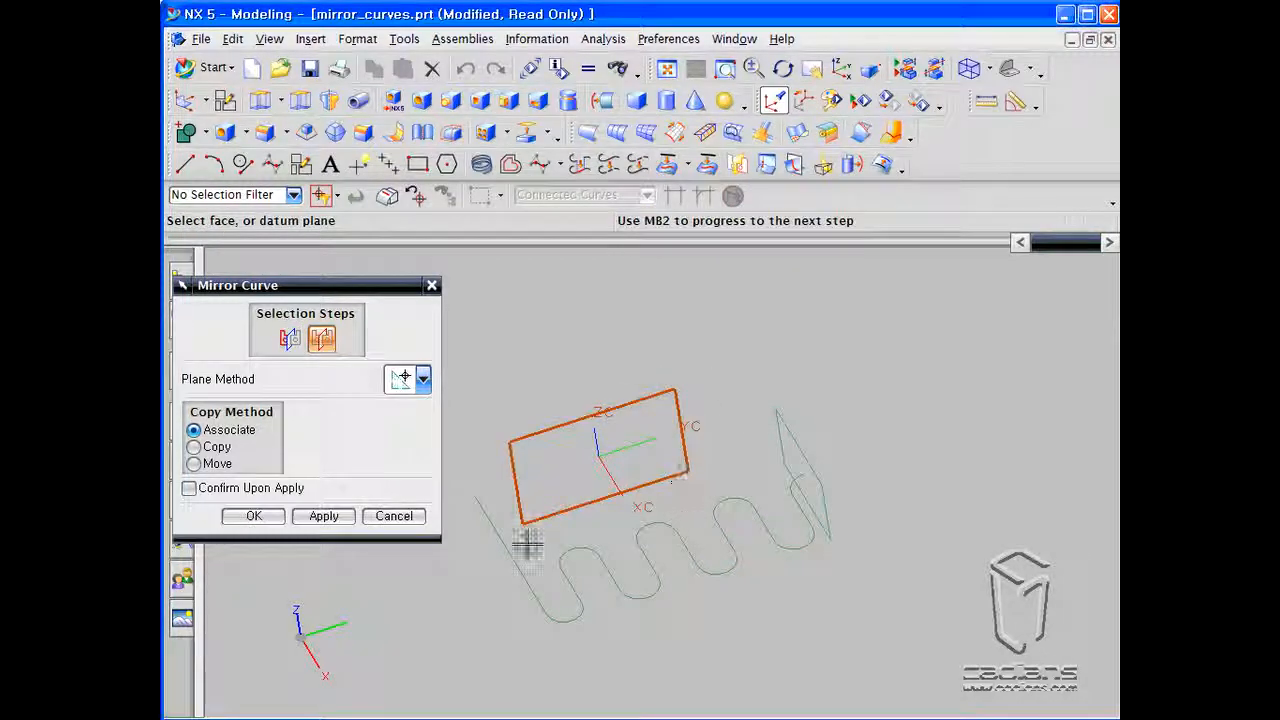
click(350, 520)
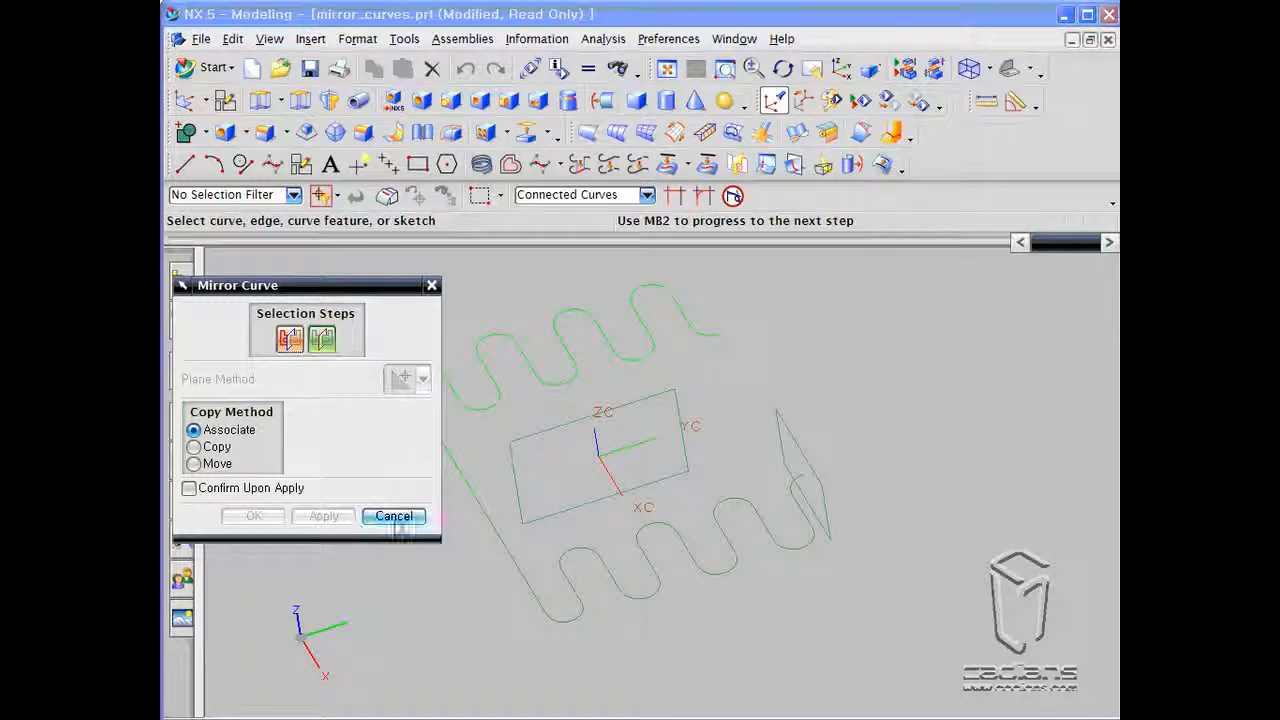
Mirror the original and mirrored curve chain across the second datum plane with the Associate copy method, and close Mirror Curve
scroll(672, 392, up, 2)
drag(356, 291, 374, 277)
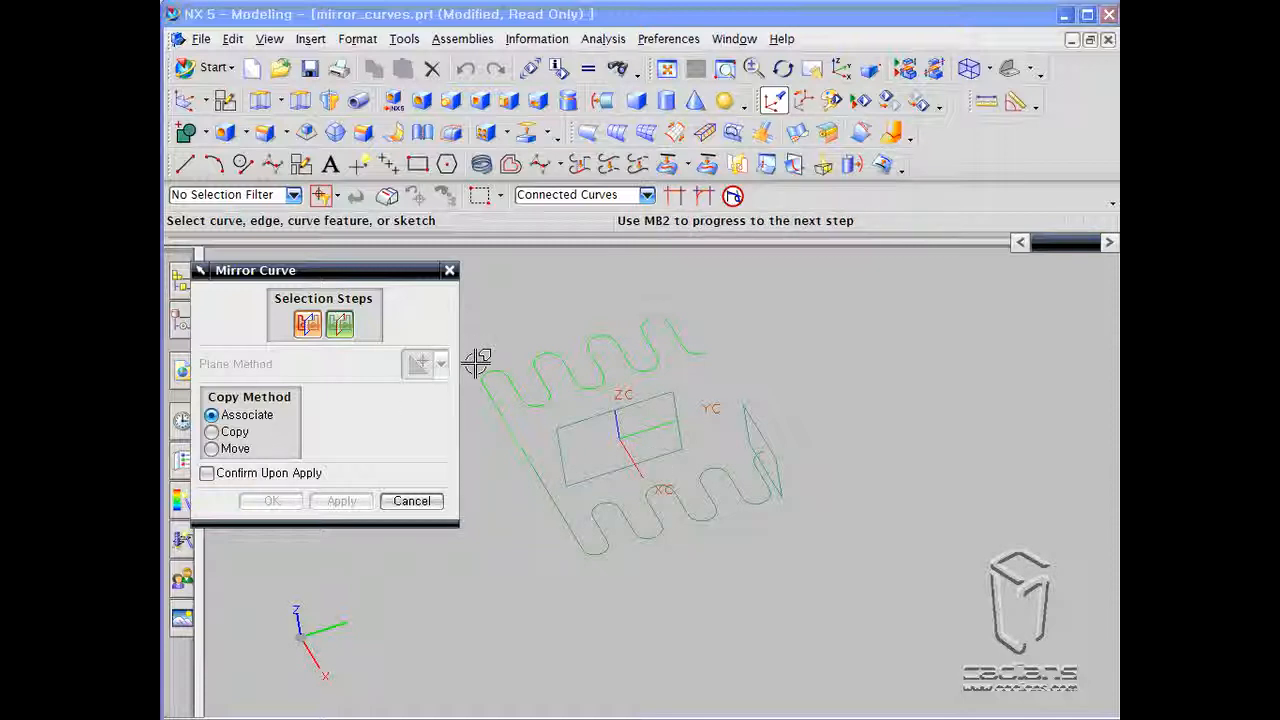
click(510, 420)
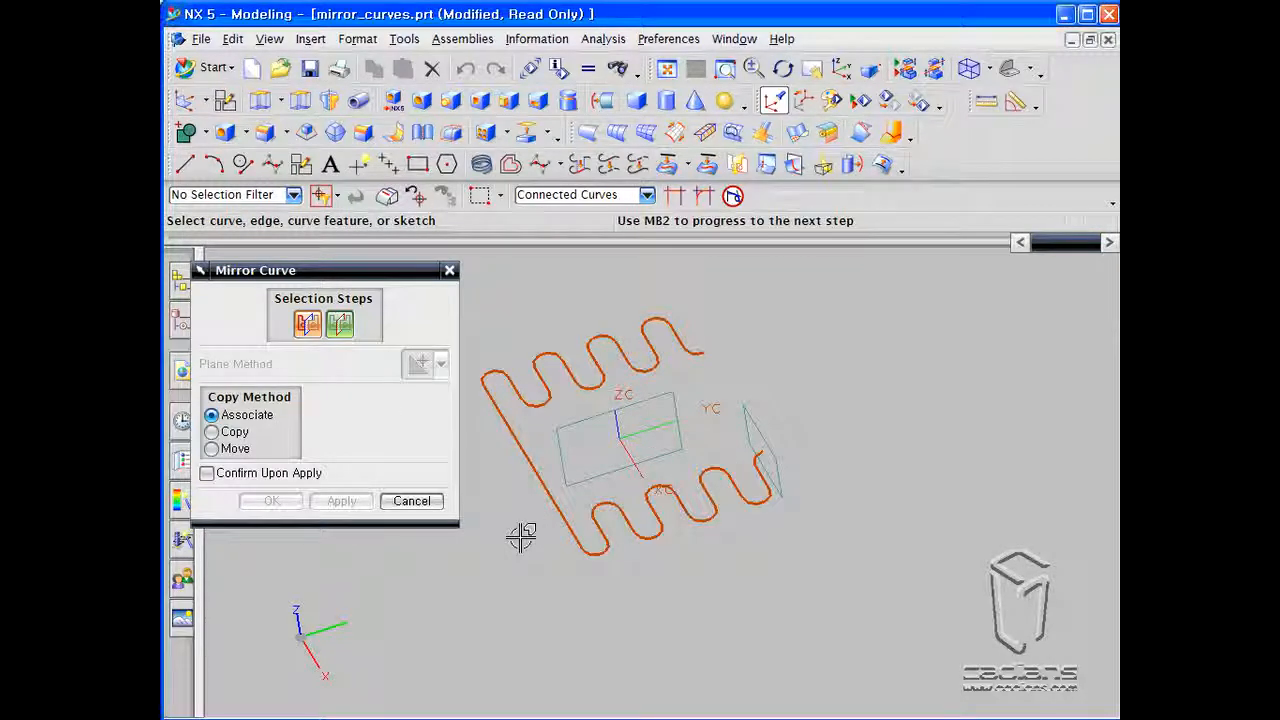
click(351, 338)
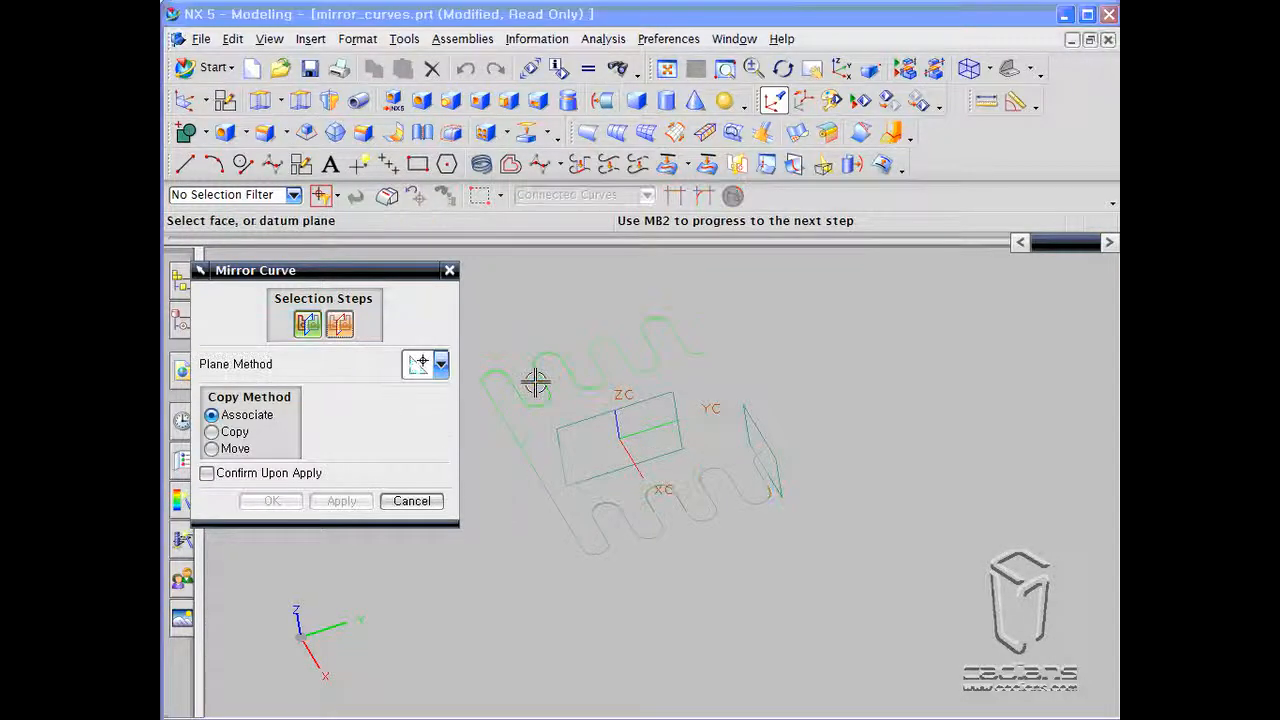
click(766, 437)
click(341, 500)
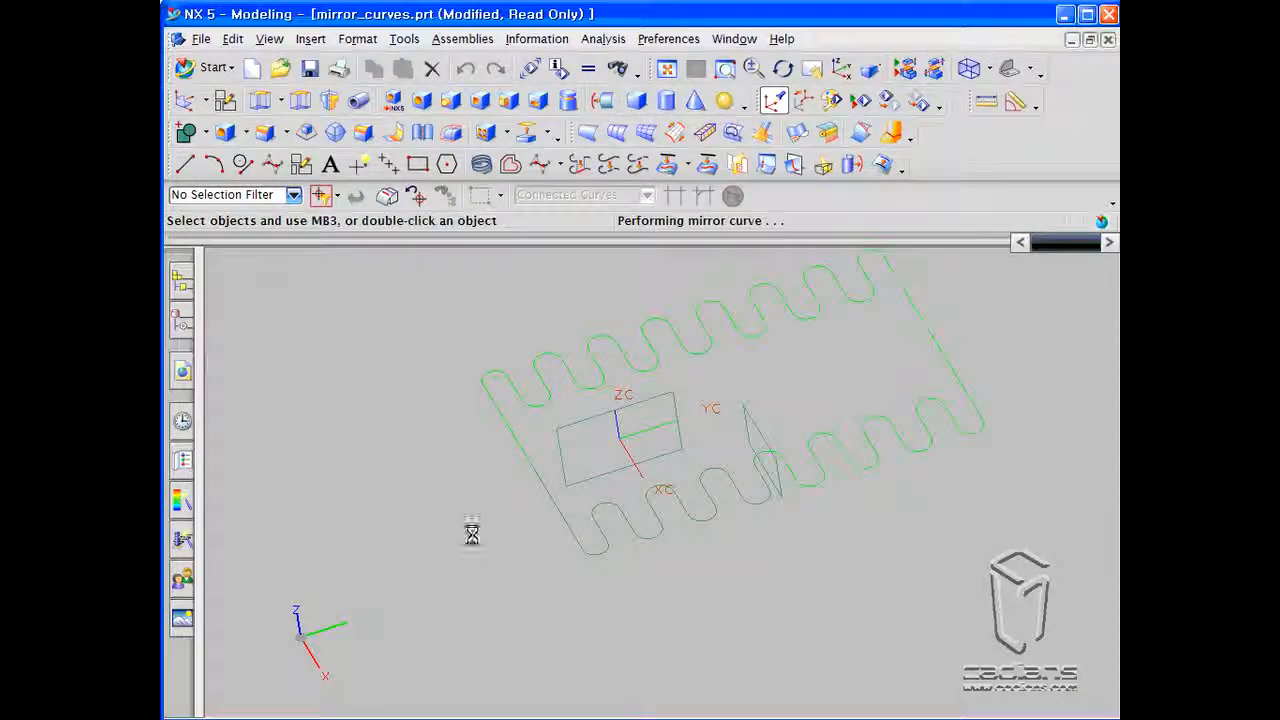
shift+middle_drag(726, 403, 680, 466)
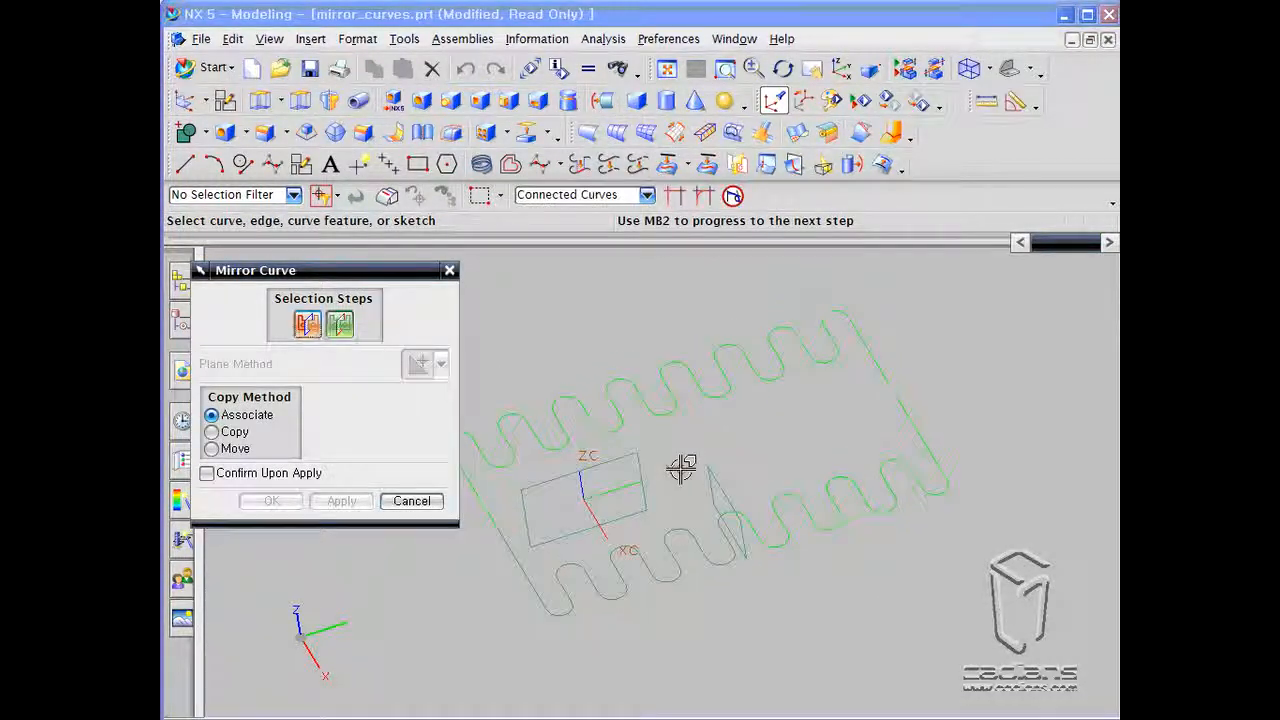
click(433, 508)
middle_drag(663, 391, 660, 443)
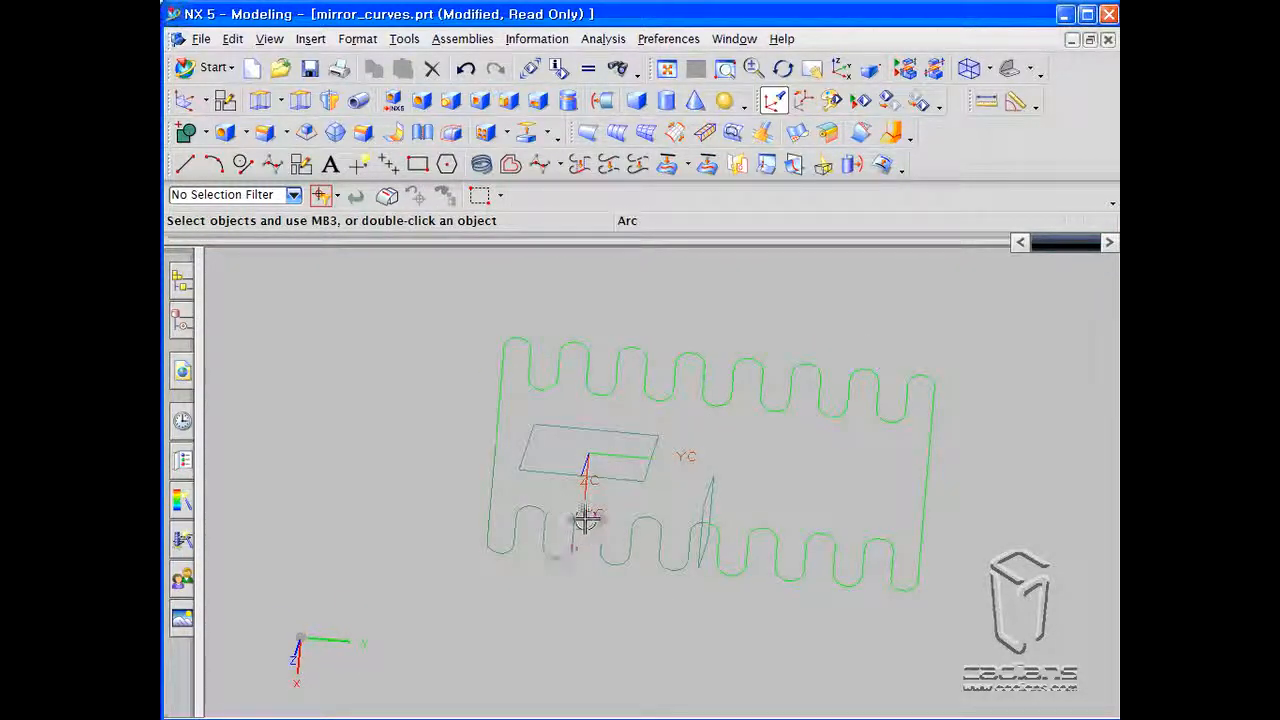
middle_drag(457, 471, 457, 418)
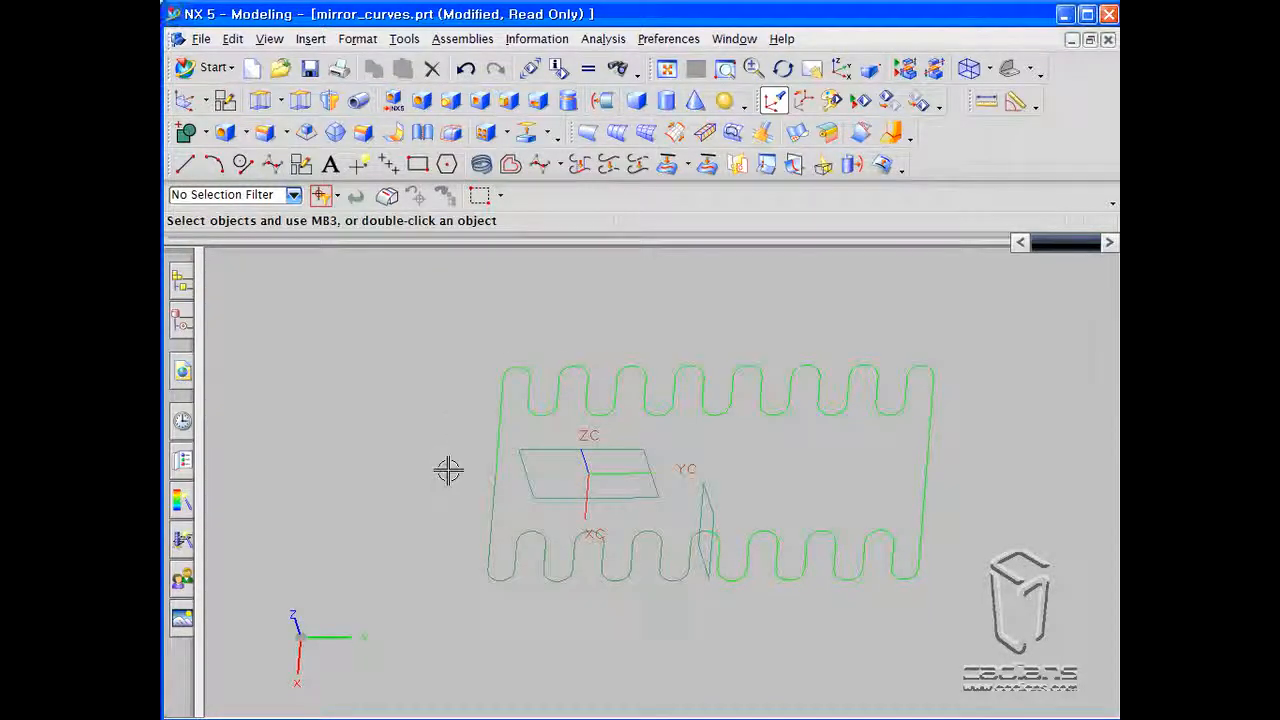